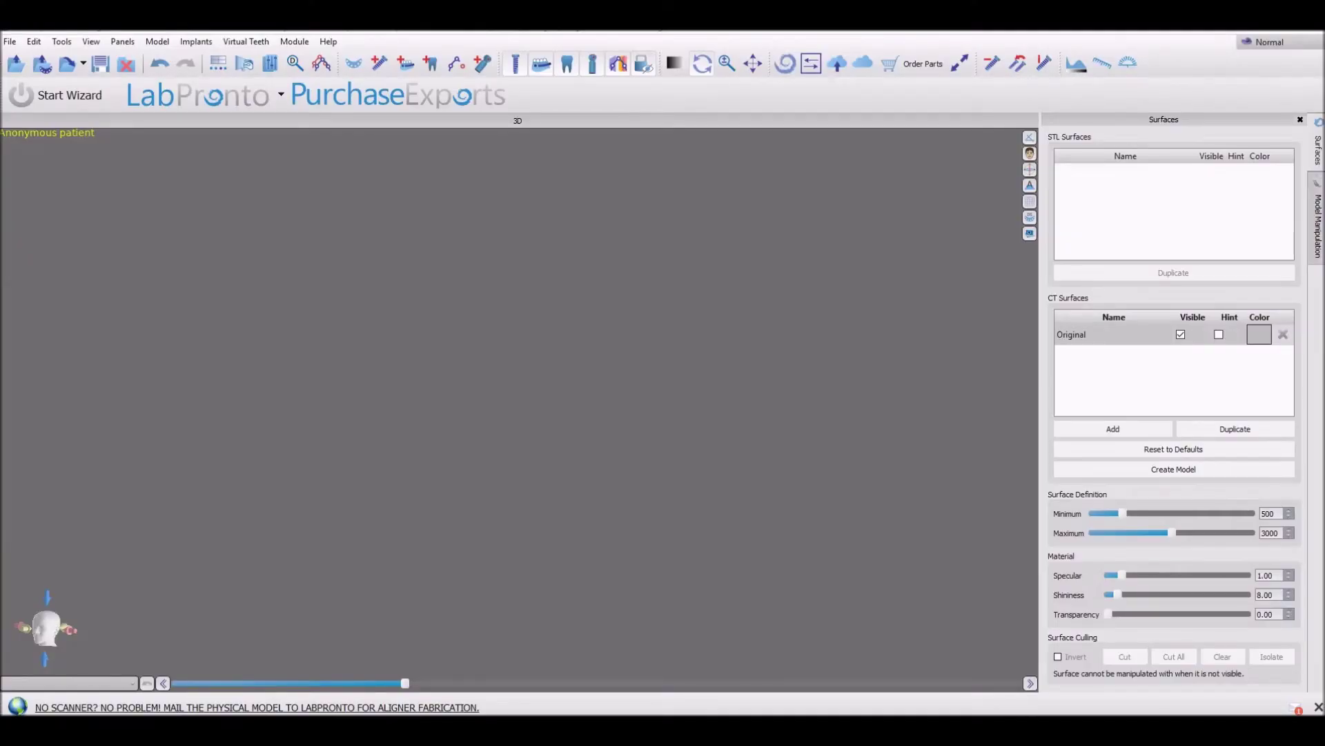
Load the three jaw scan STL files into the 3D view and switch to Crown and Bridge mode
drag(1324, 415, 713, 410)
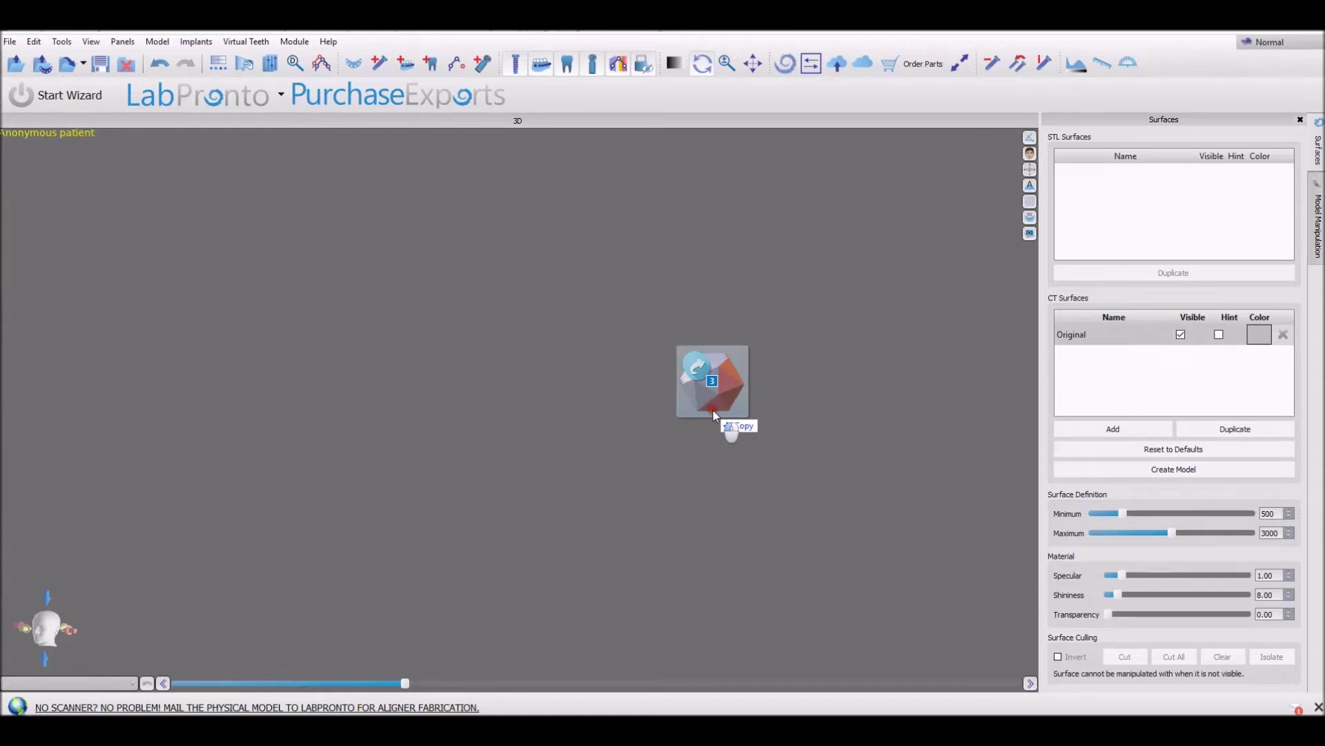
drag(714, 410, 713, 408)
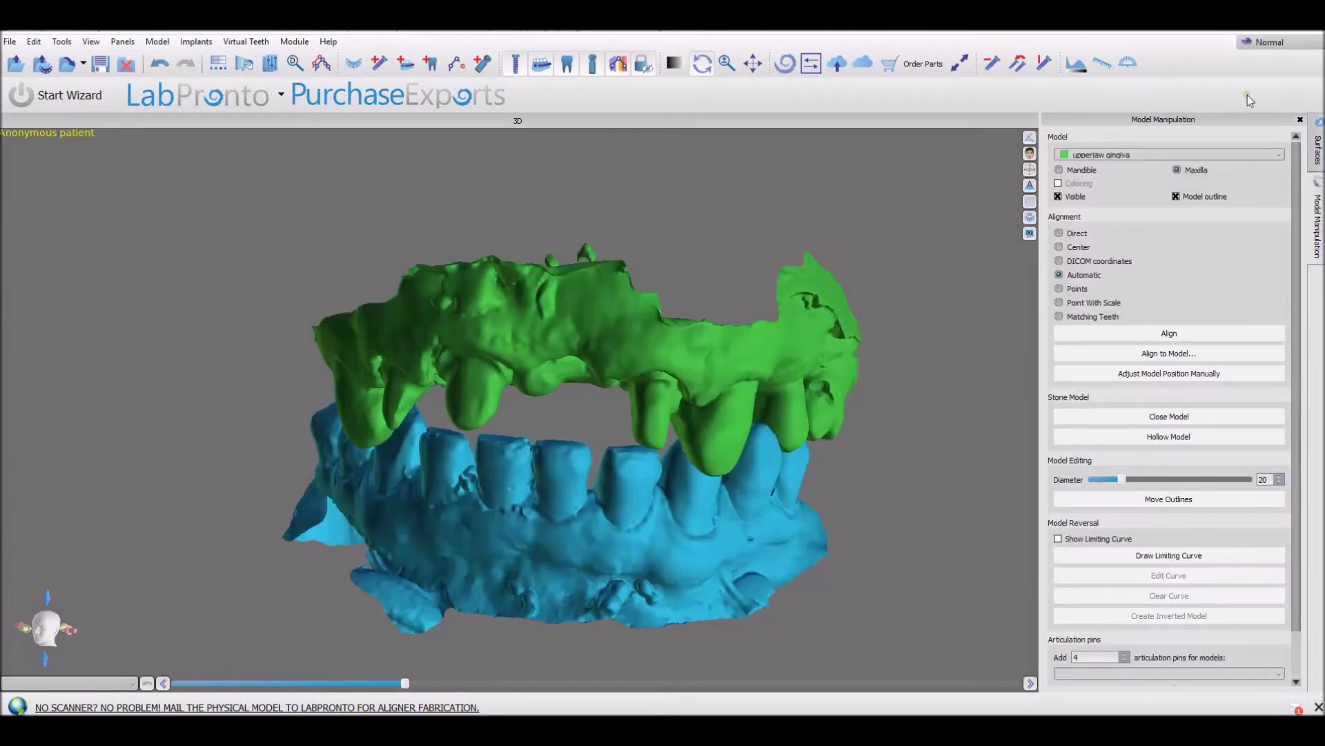
click(1266, 43)
click(1278, 181)
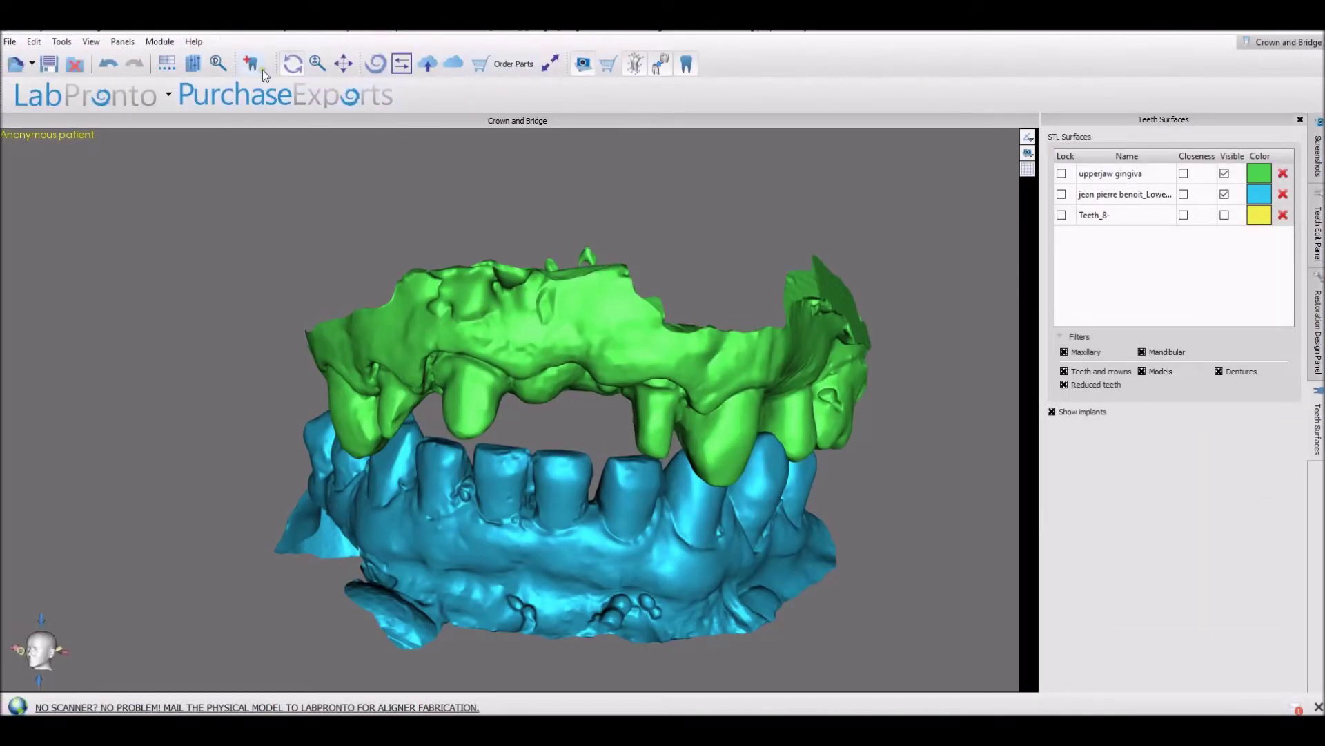
Add the four upper incisor caps from the Teeth caps set as new teeth
click(250, 63)
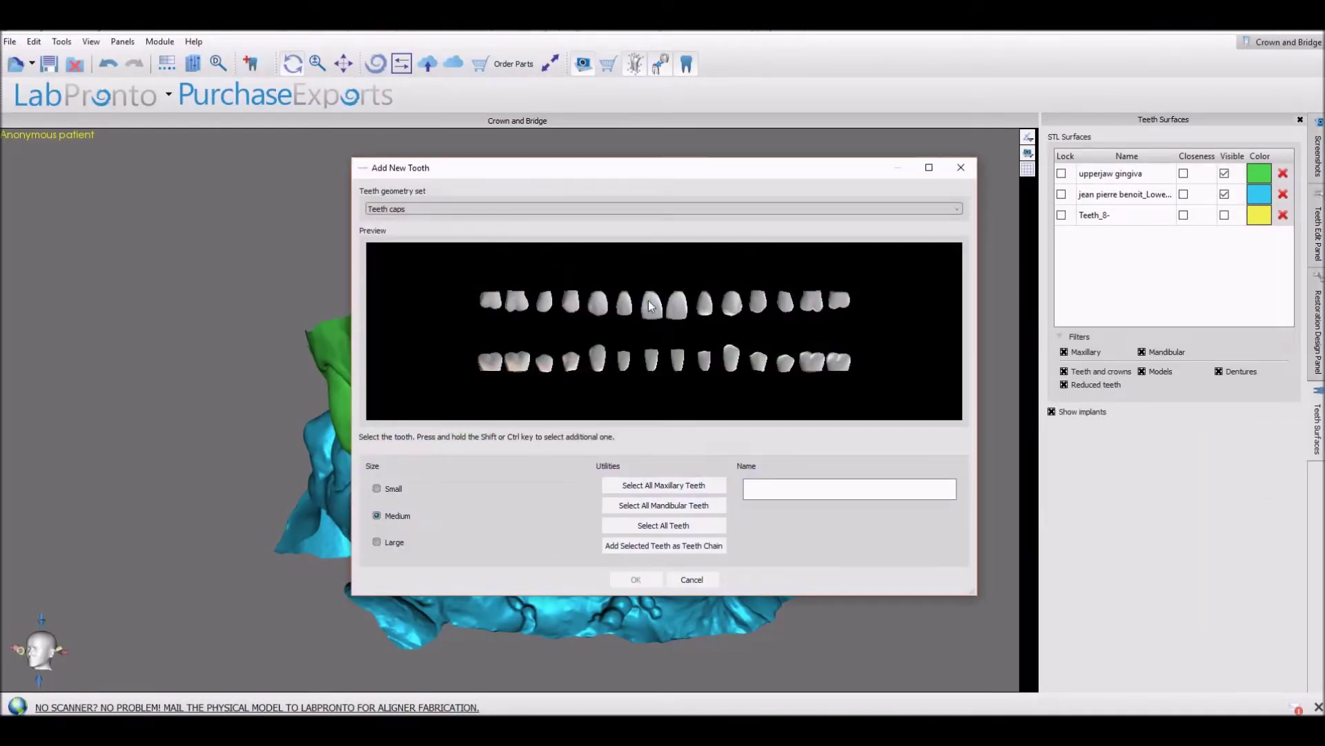
click(705, 302)
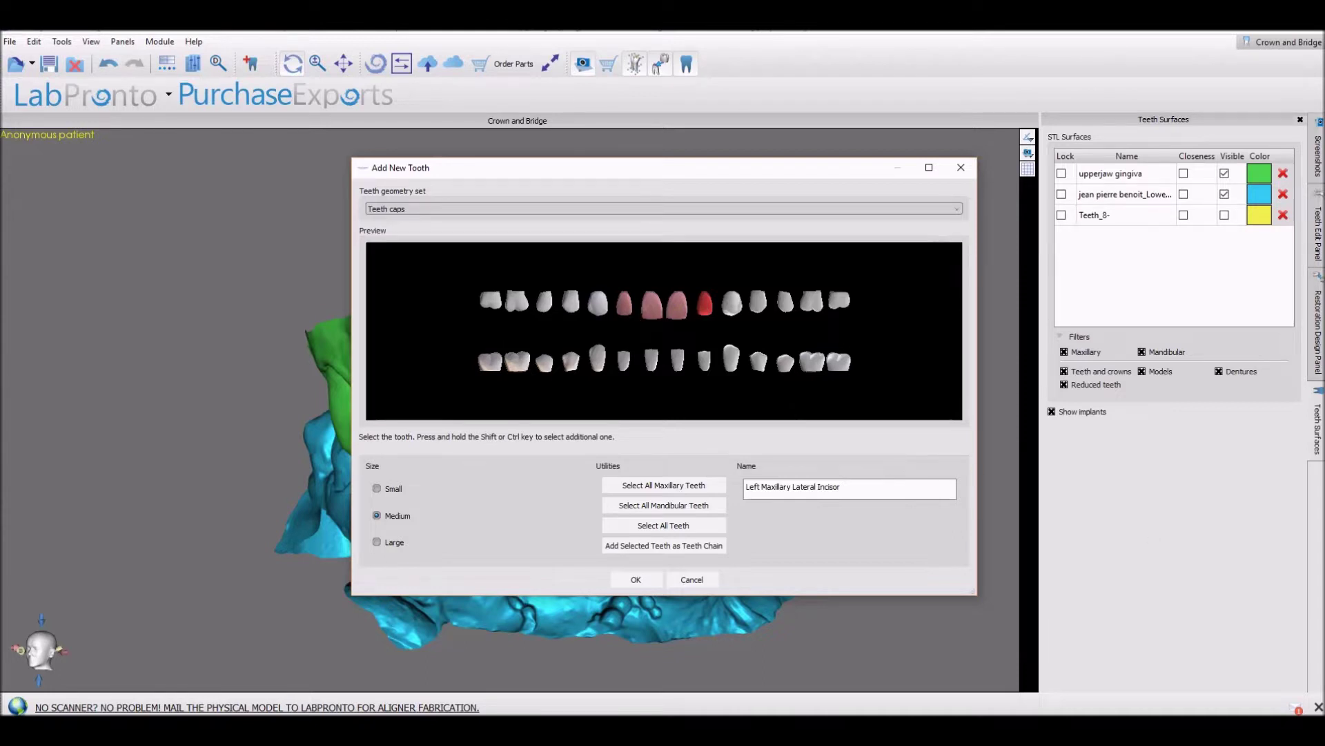
click(706, 545)
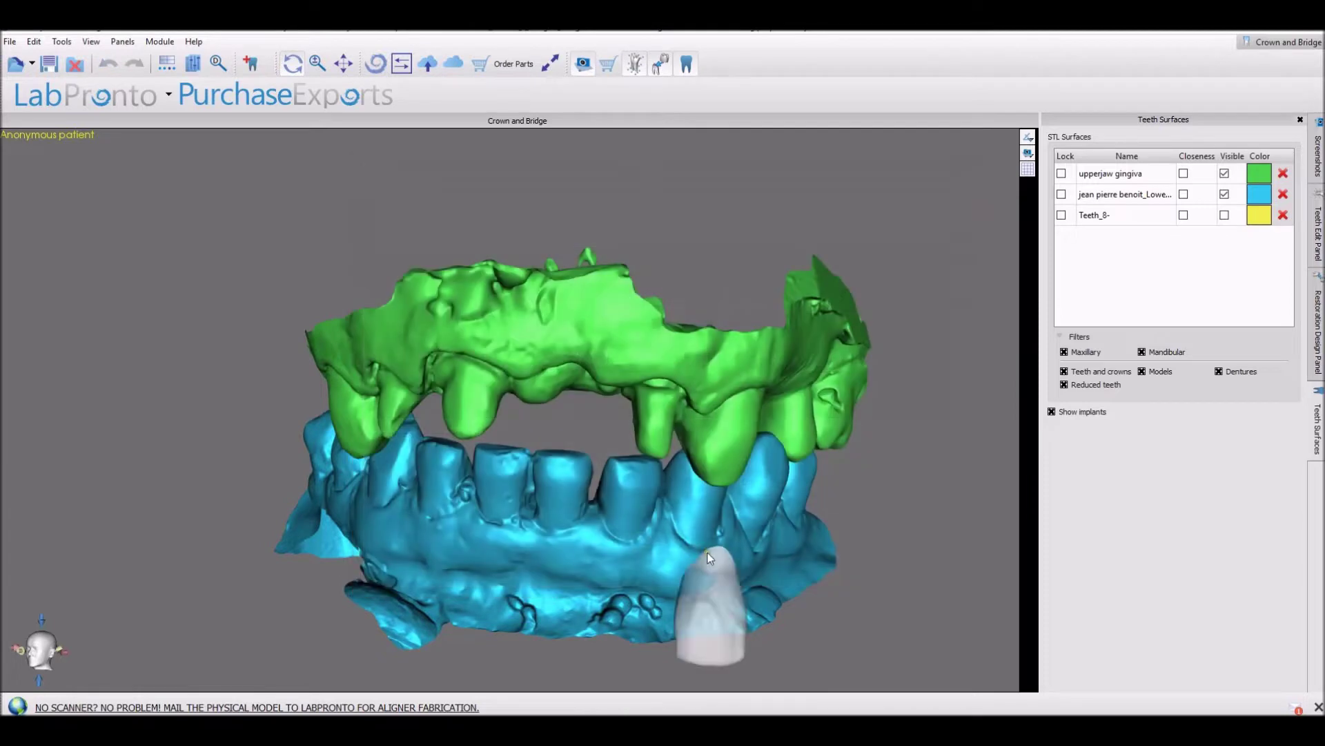
Place the four new incisor crowns in the upper incisor gap and rotate them to follow the arch
drag(625, 401, 665, 380)
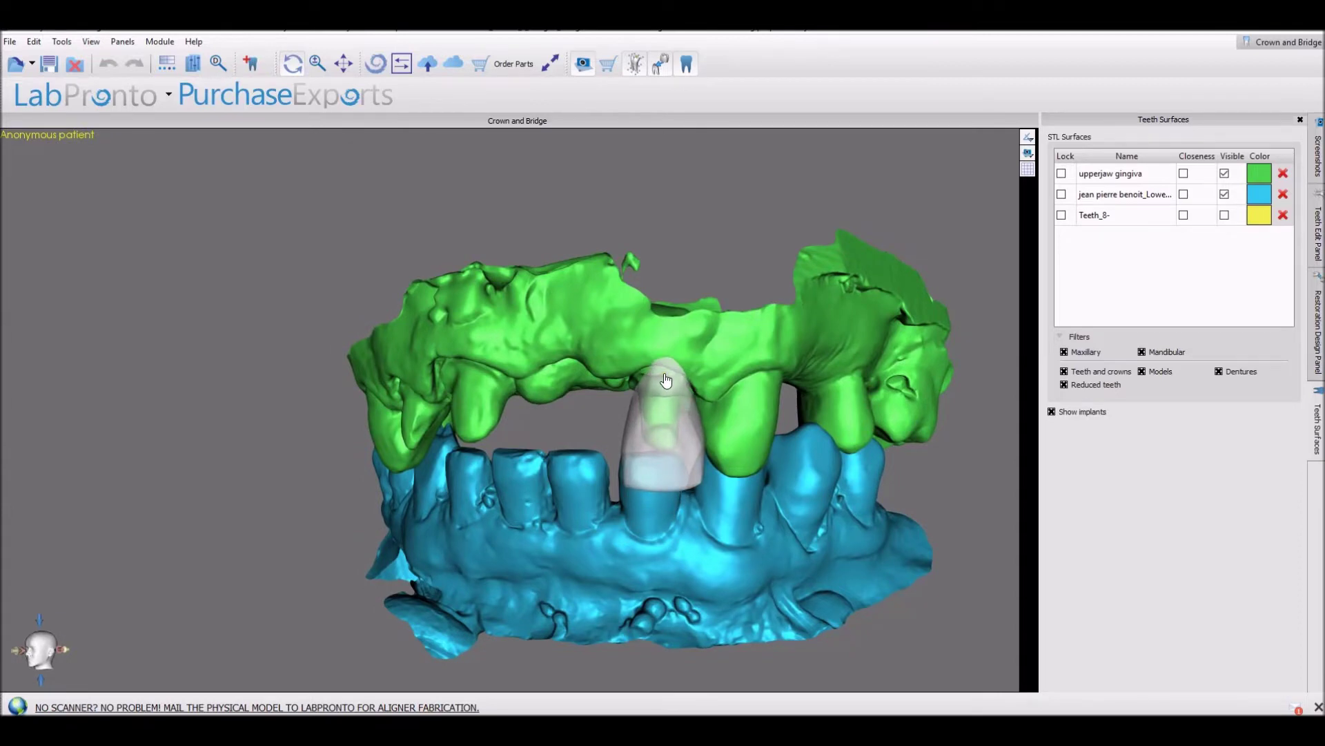
drag(665, 380, 666, 381)
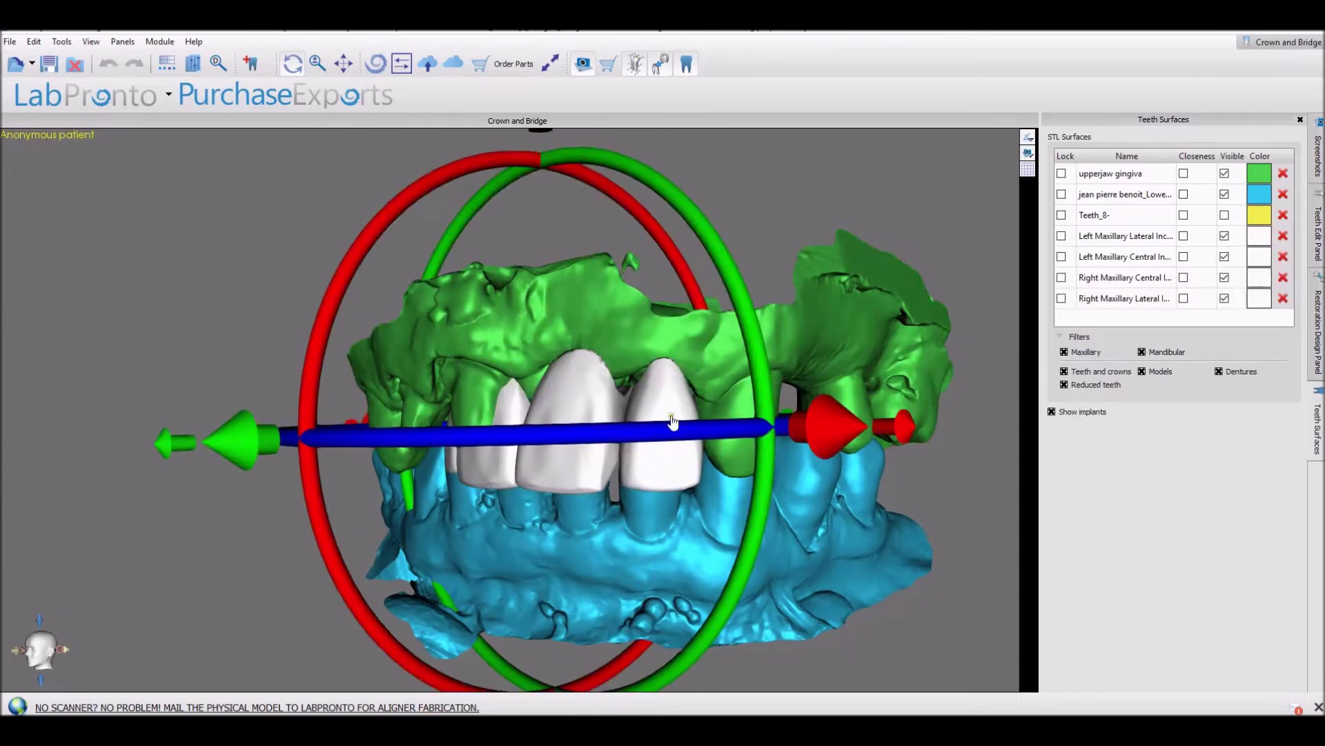
mouse_move(796, 612)
right_down()
mouse_move(825, 611)
mouse_move(820, 622)
right_up()
scroll(820, 621, down, 3)
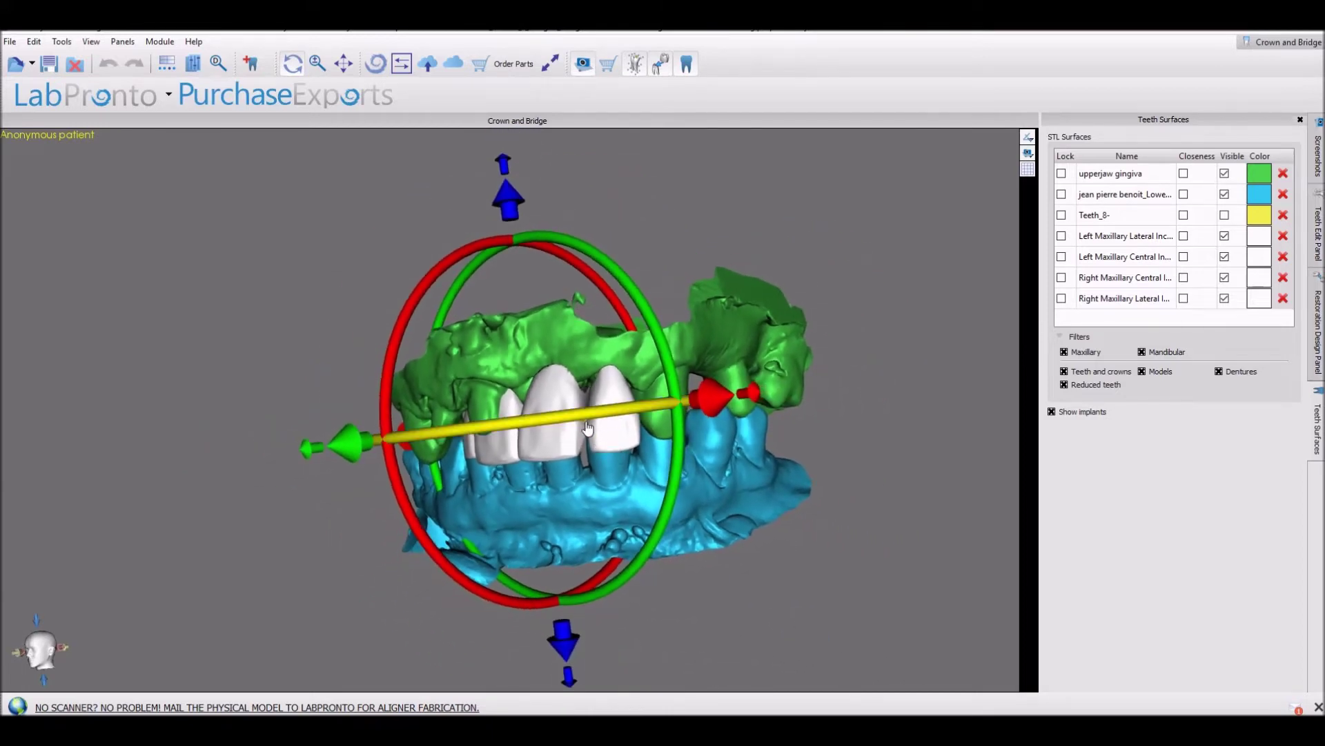
drag(592, 416, 429, 508)
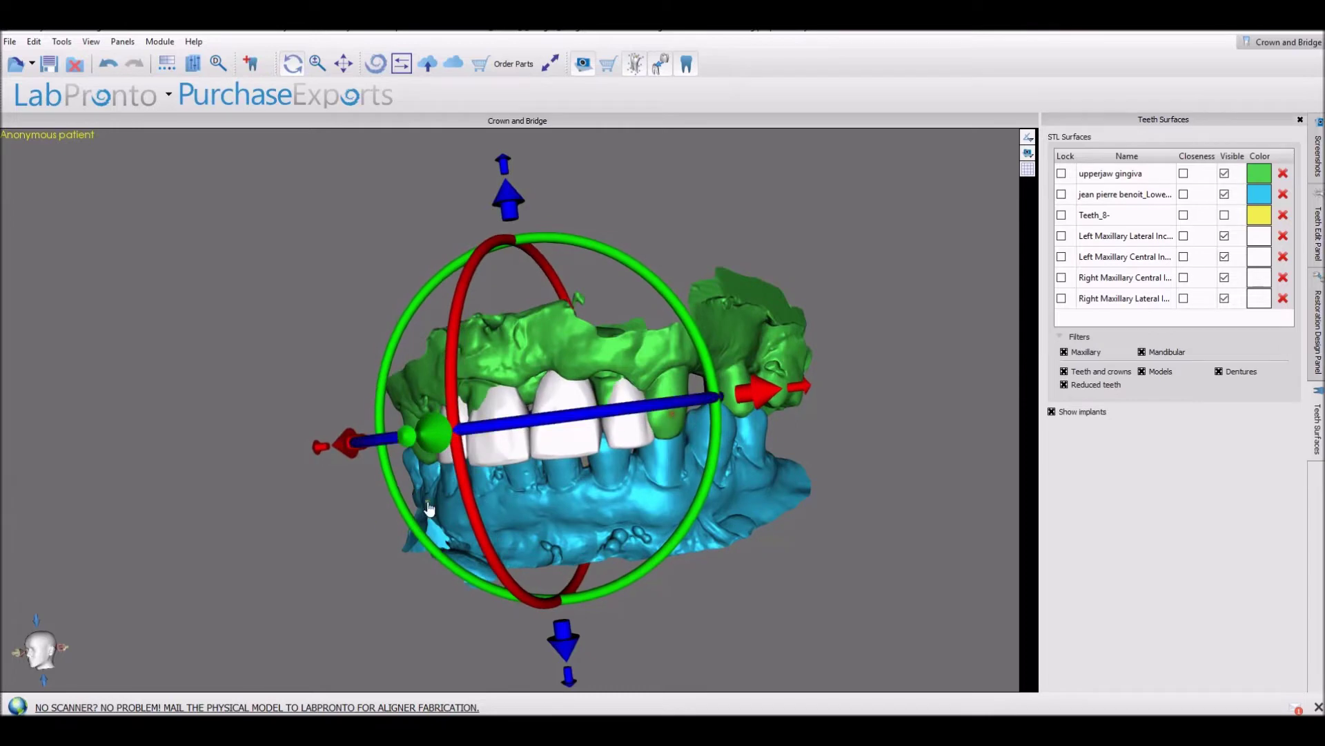
scroll(386, 414, down, 2)
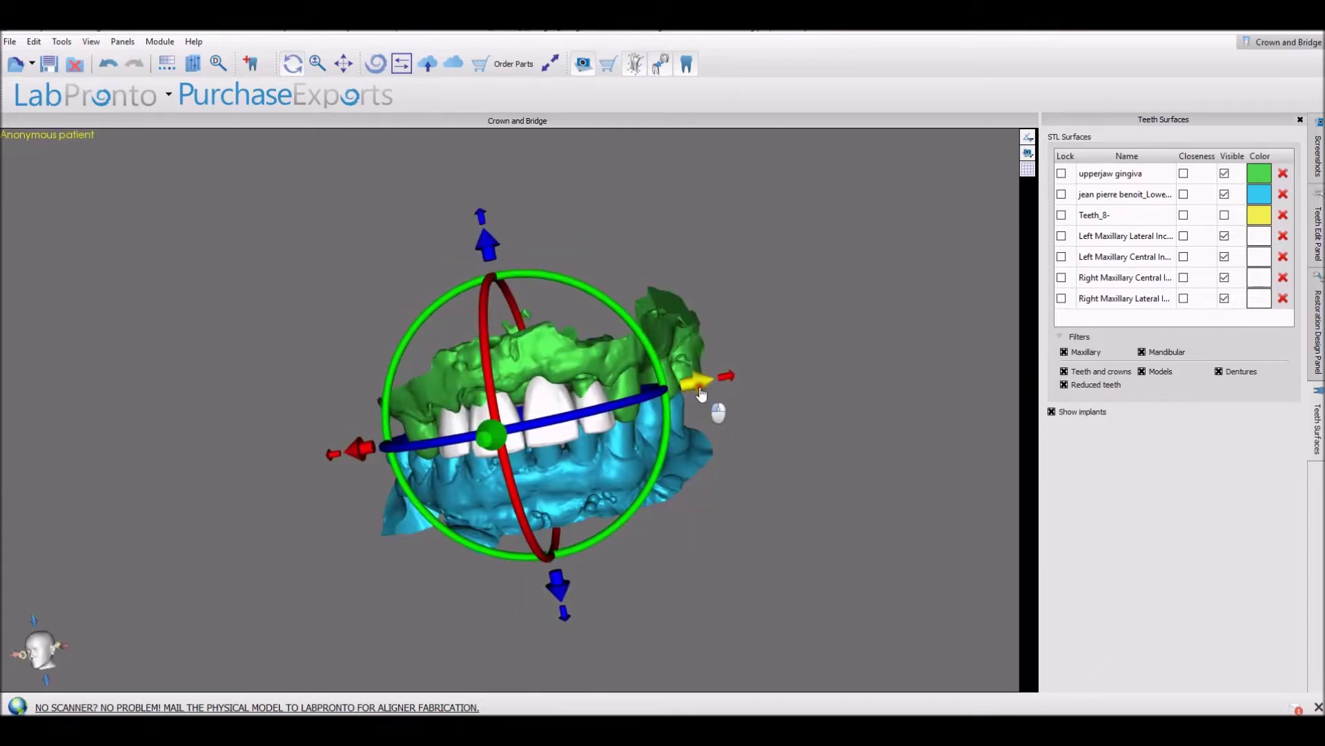
right_drag(248, 552, 408, 554)
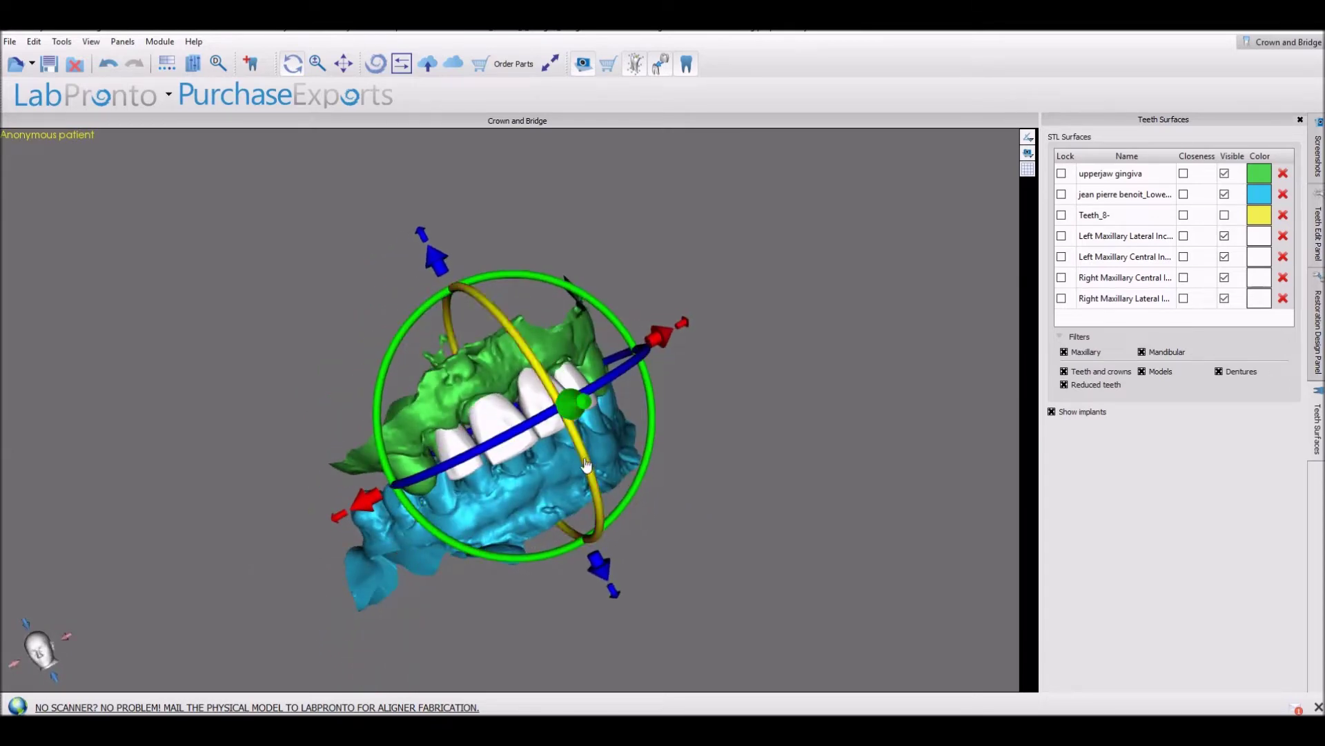
drag(592, 562, 601, 578)
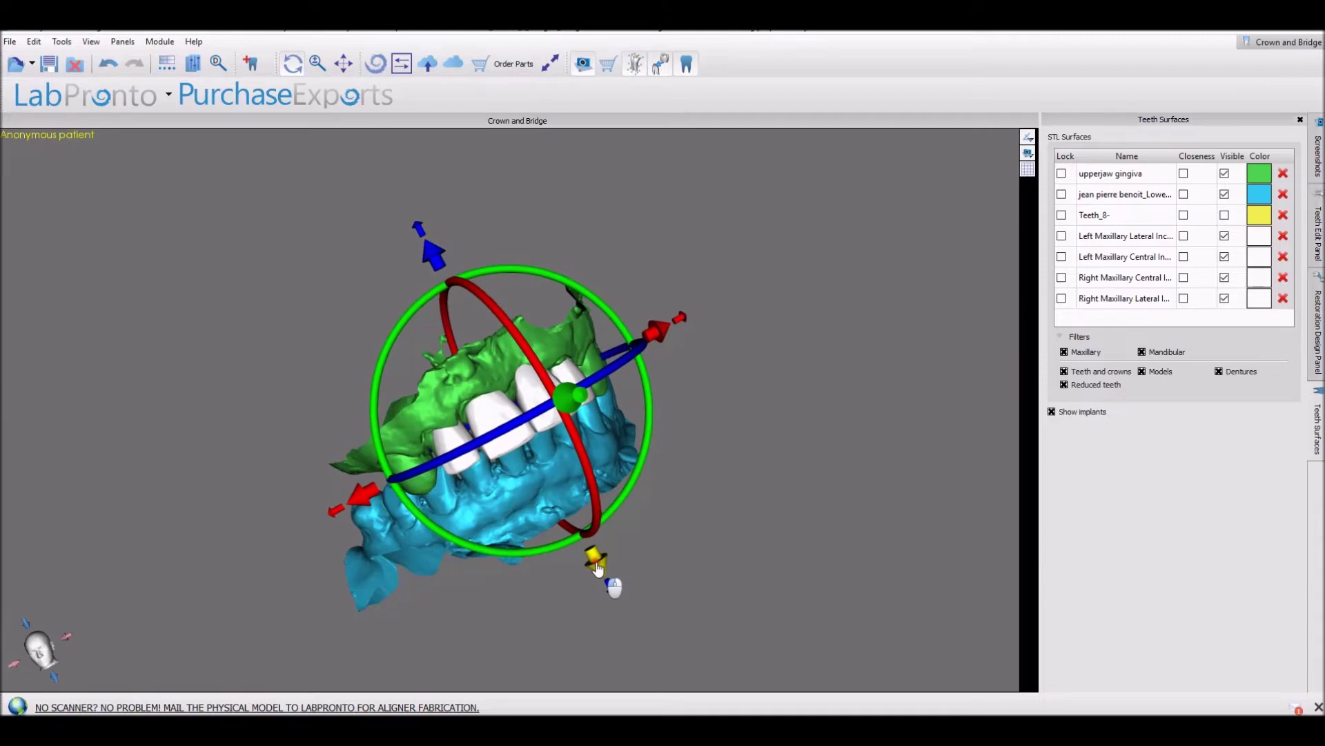
right_drag(681, 483, 413, 604)
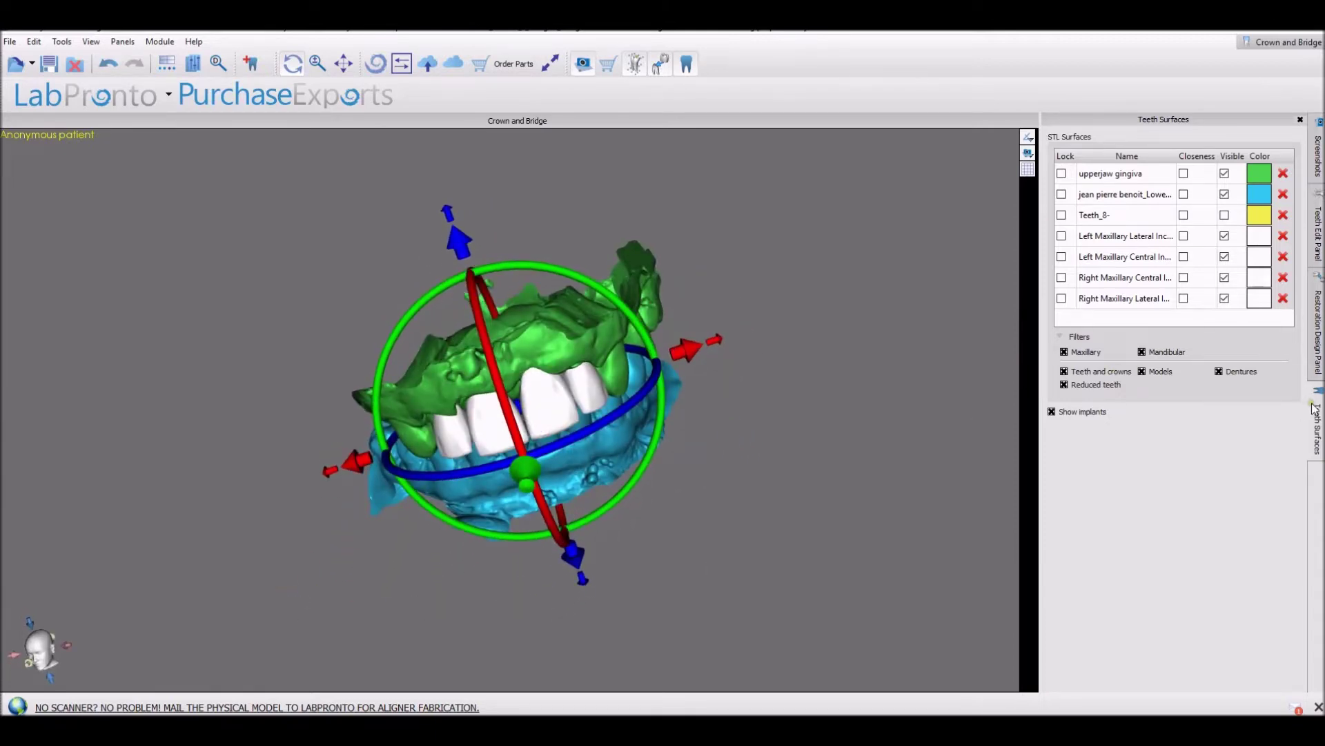
mouse_move(1318, 241)
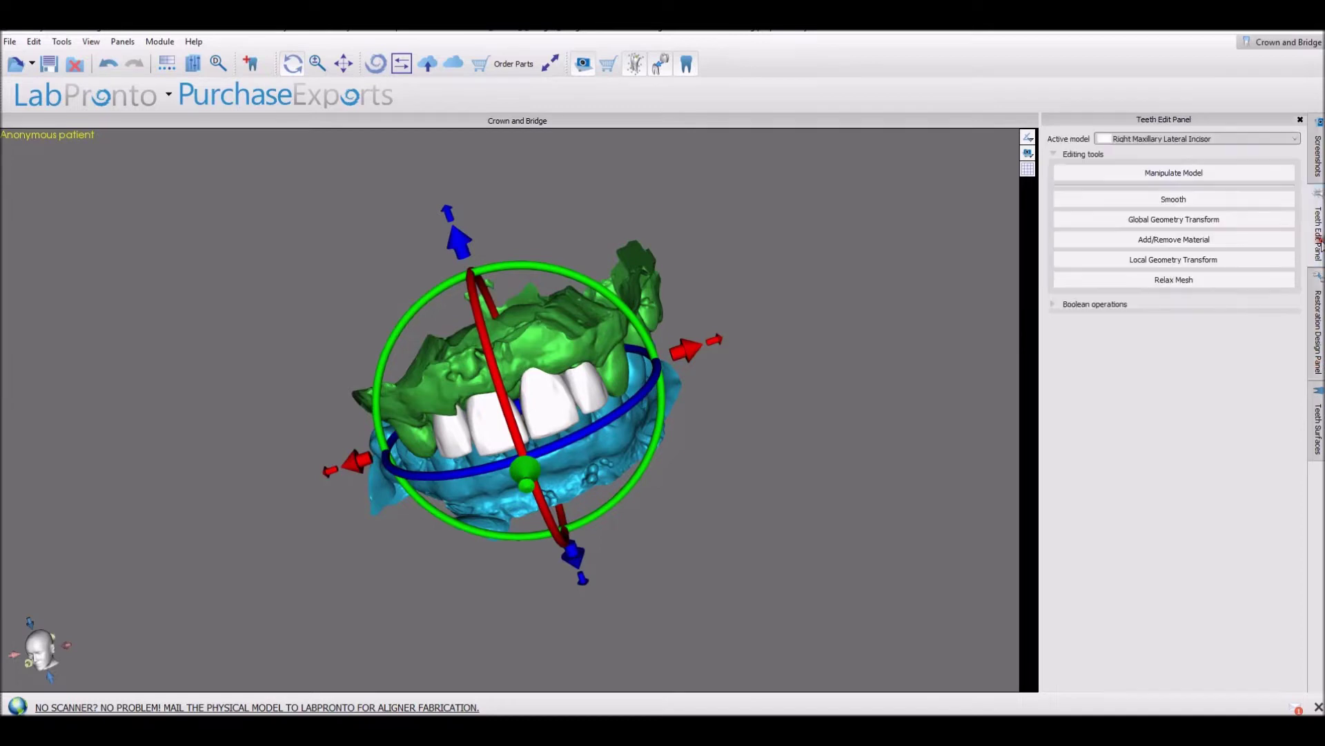
With Manipulate Model on, select individual incisors and shift the right lateral incisor slightly
click(1179, 172)
click(545, 407)
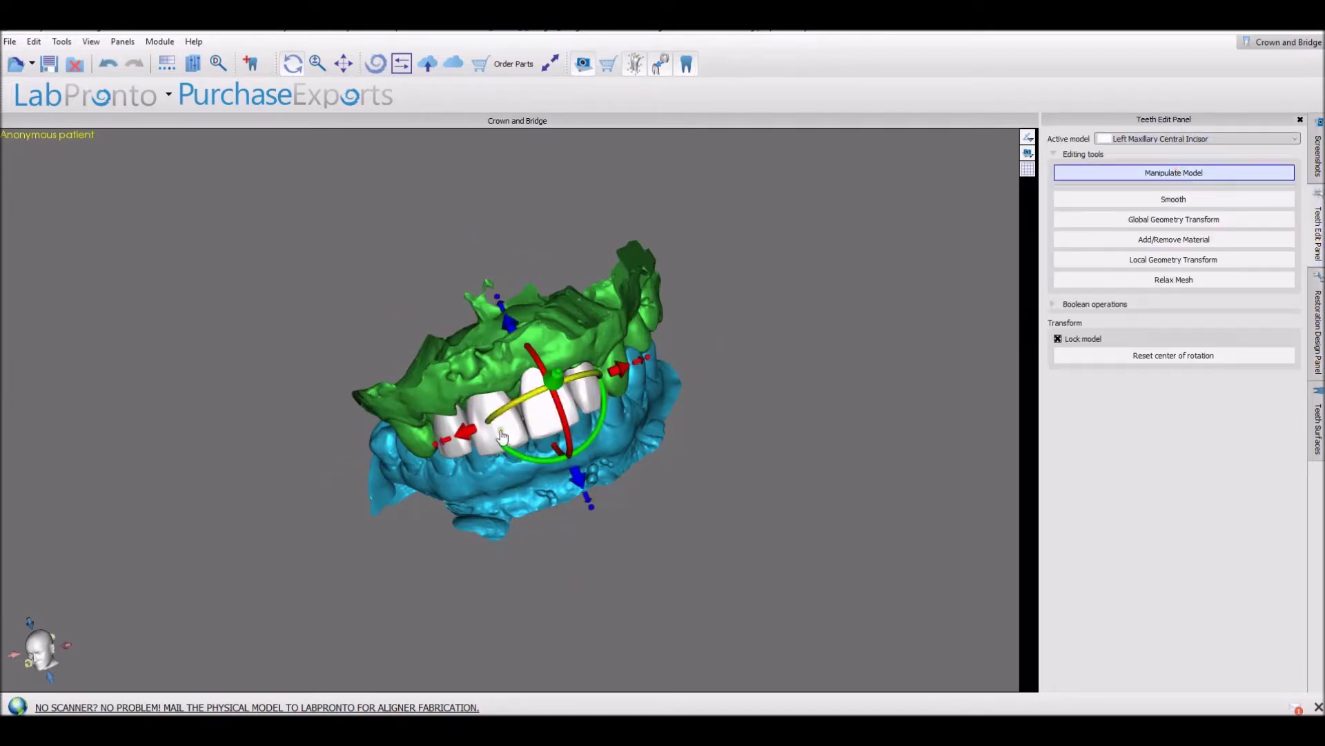
click(446, 453)
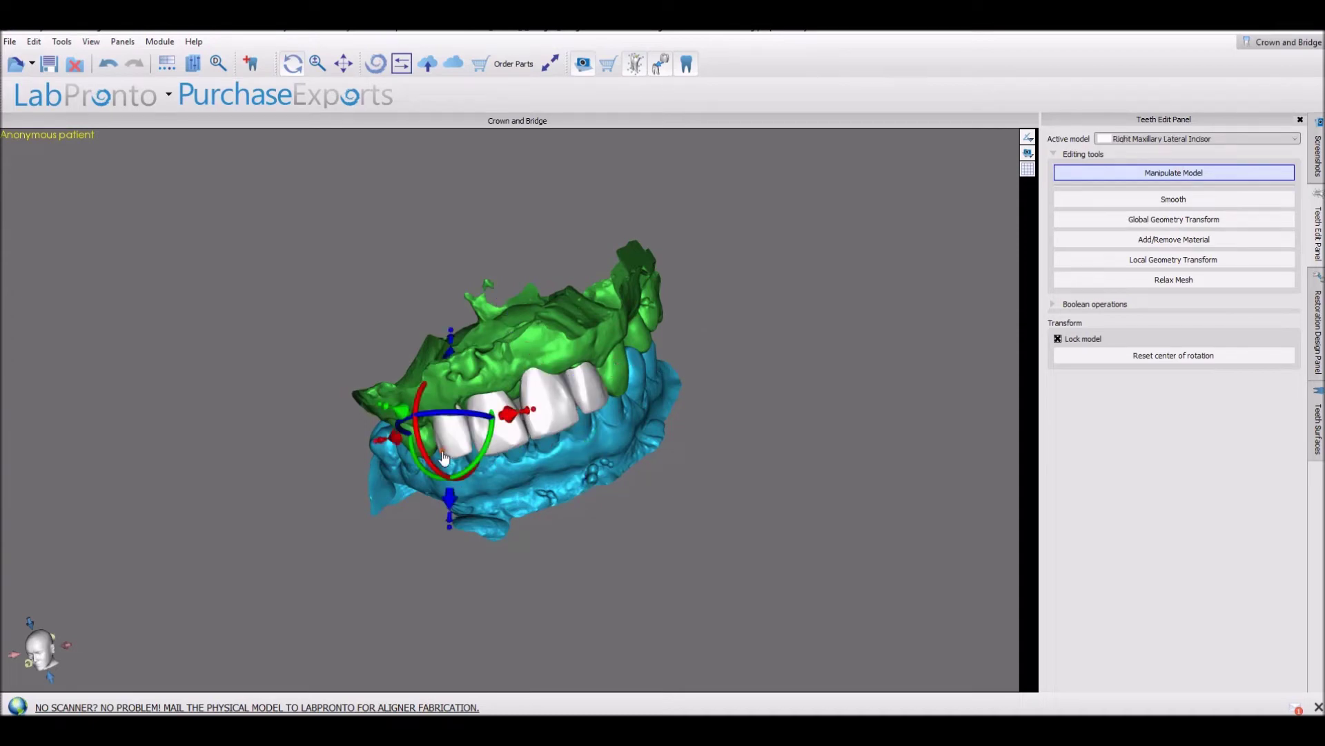
mouse_move(354, 483)
right_down()
mouse_move(331, 504)
mouse_move(357, 473)
right_up()
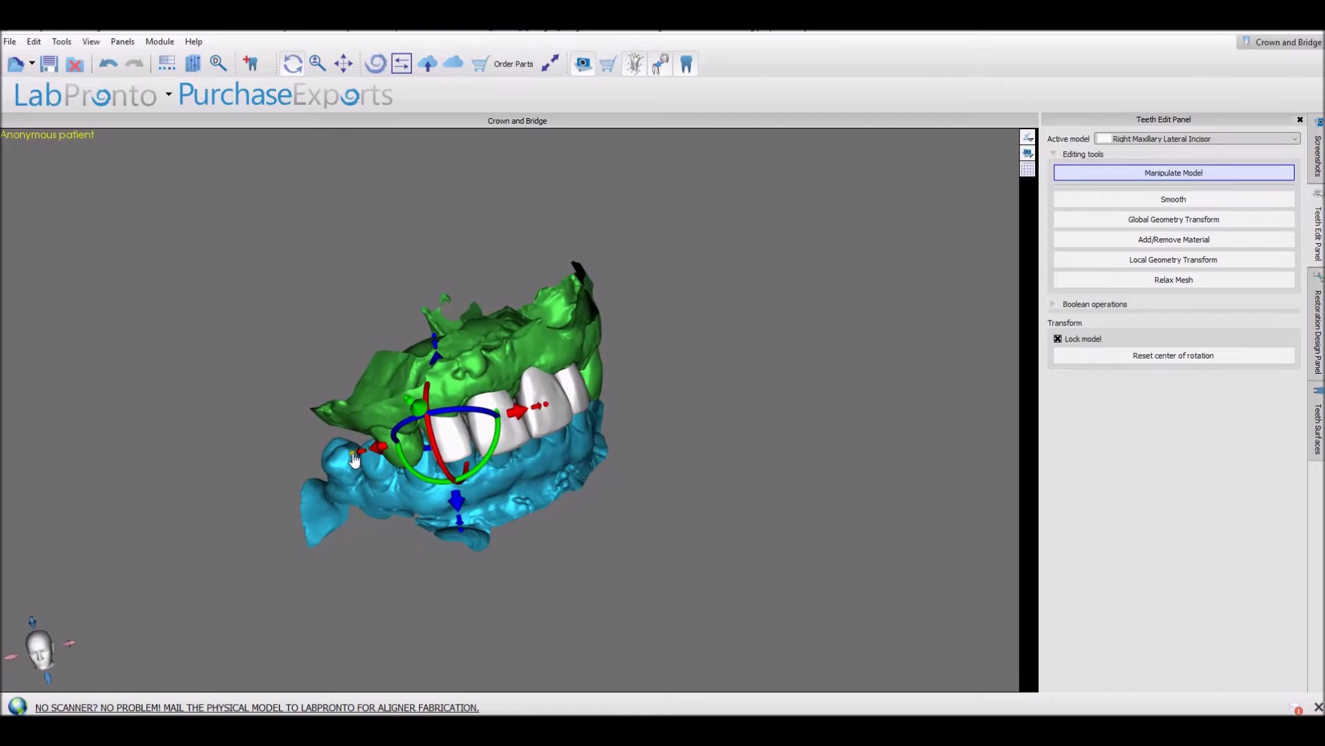
click(354, 459)
drag(353, 459, 350, 461)
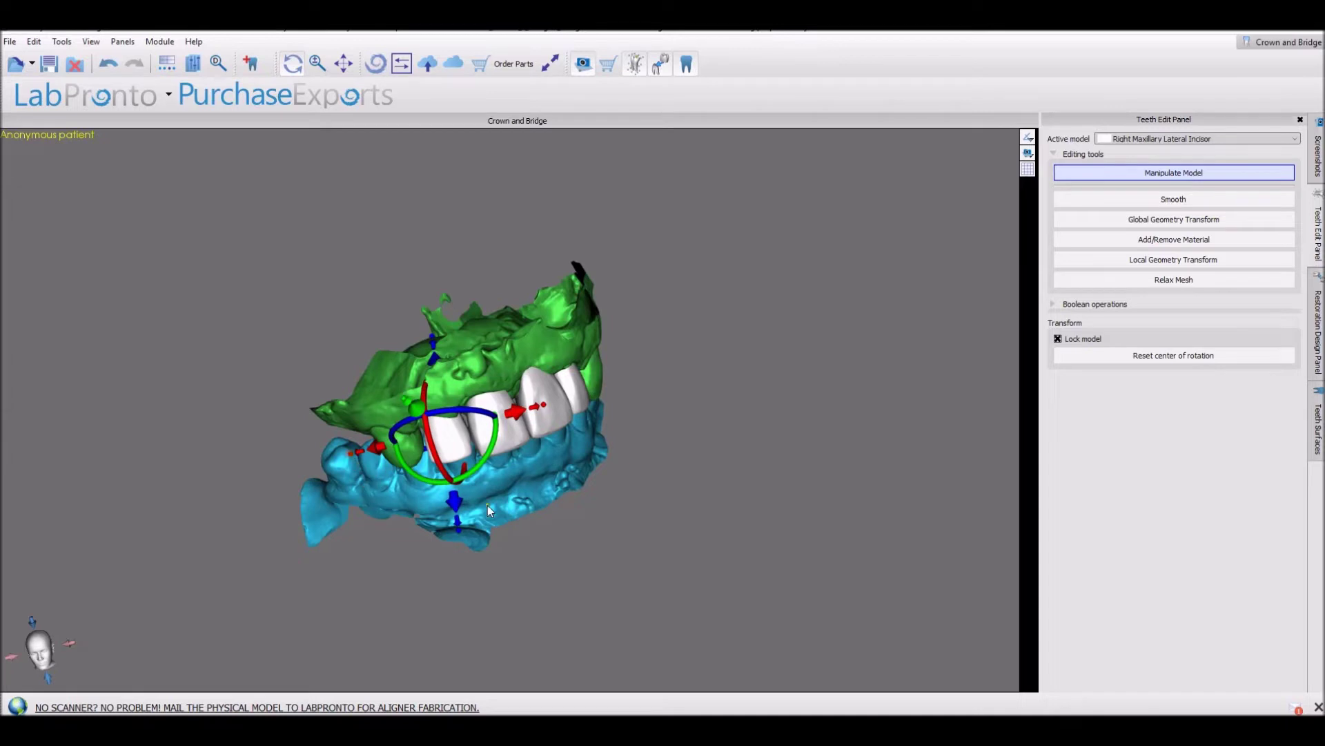
click(486, 442)
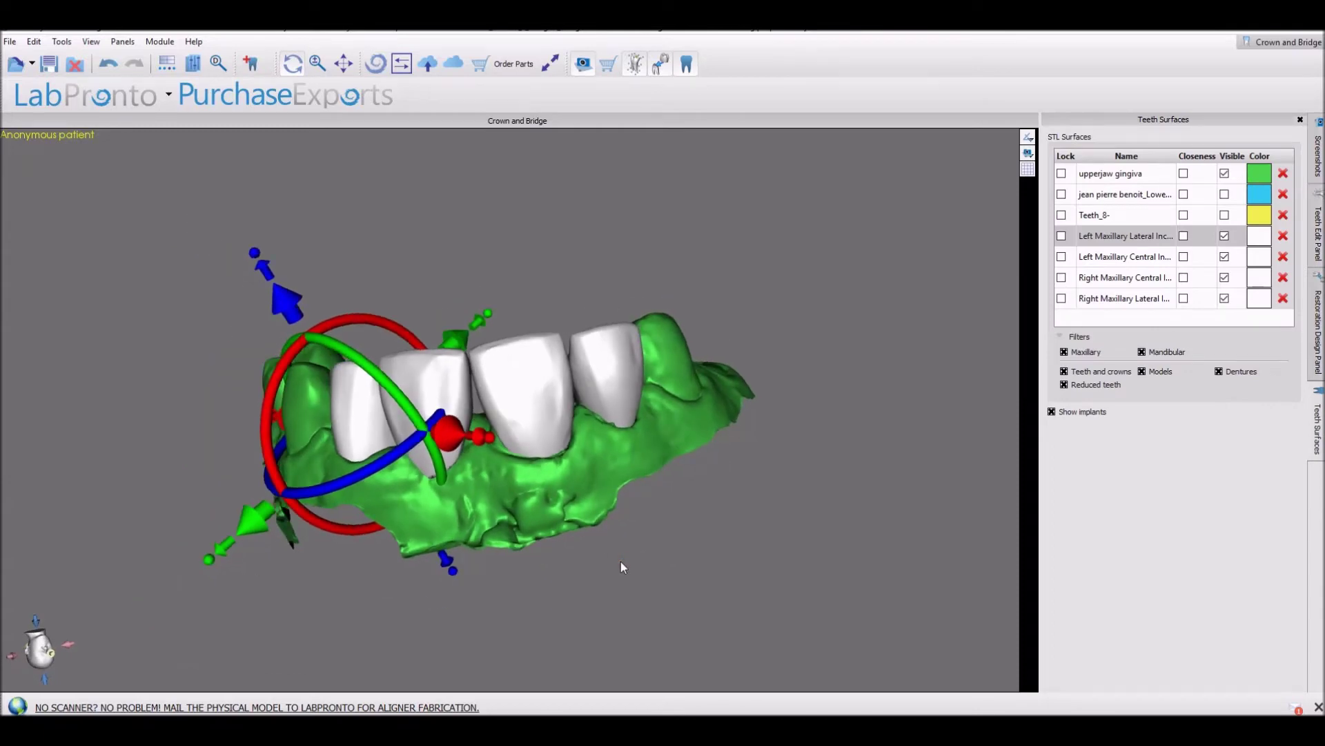
Hide all four incisor crowns in the Teeth Surfaces list
middle_drag(482, 434, 744, 548)
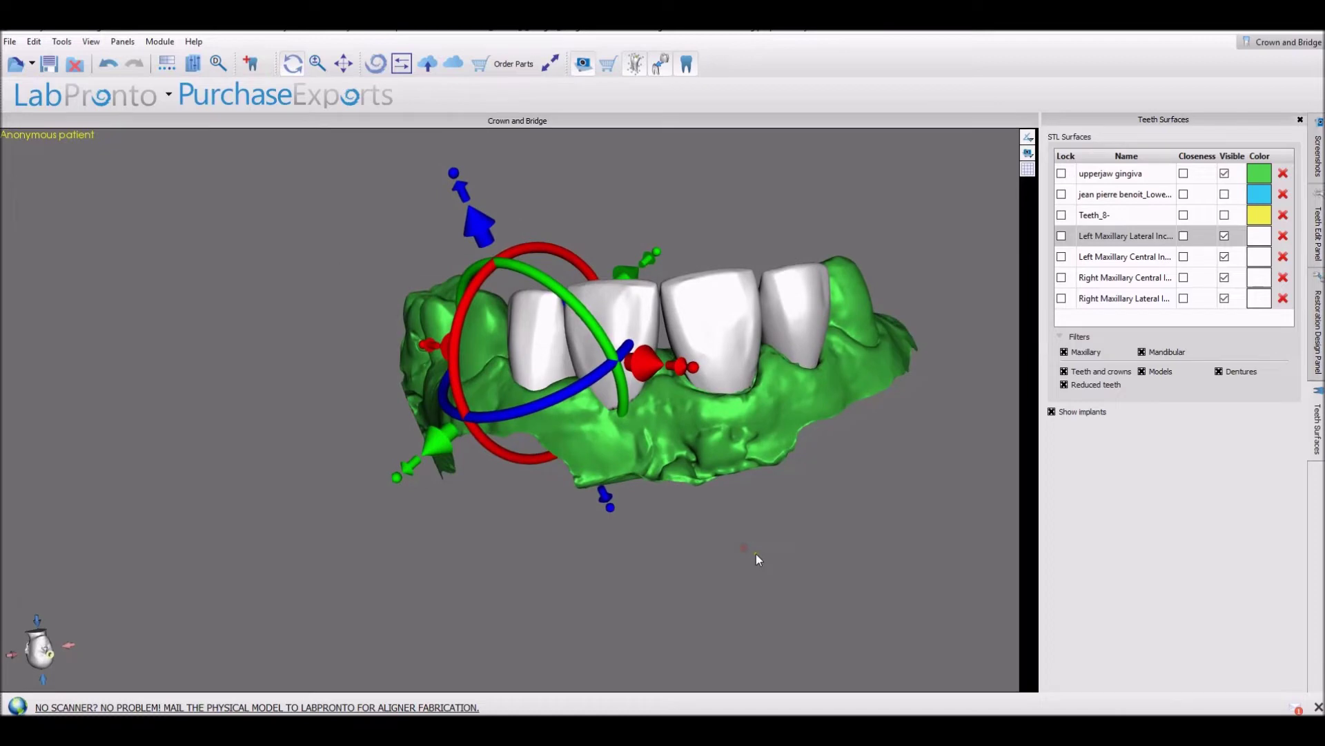
click(1223, 235)
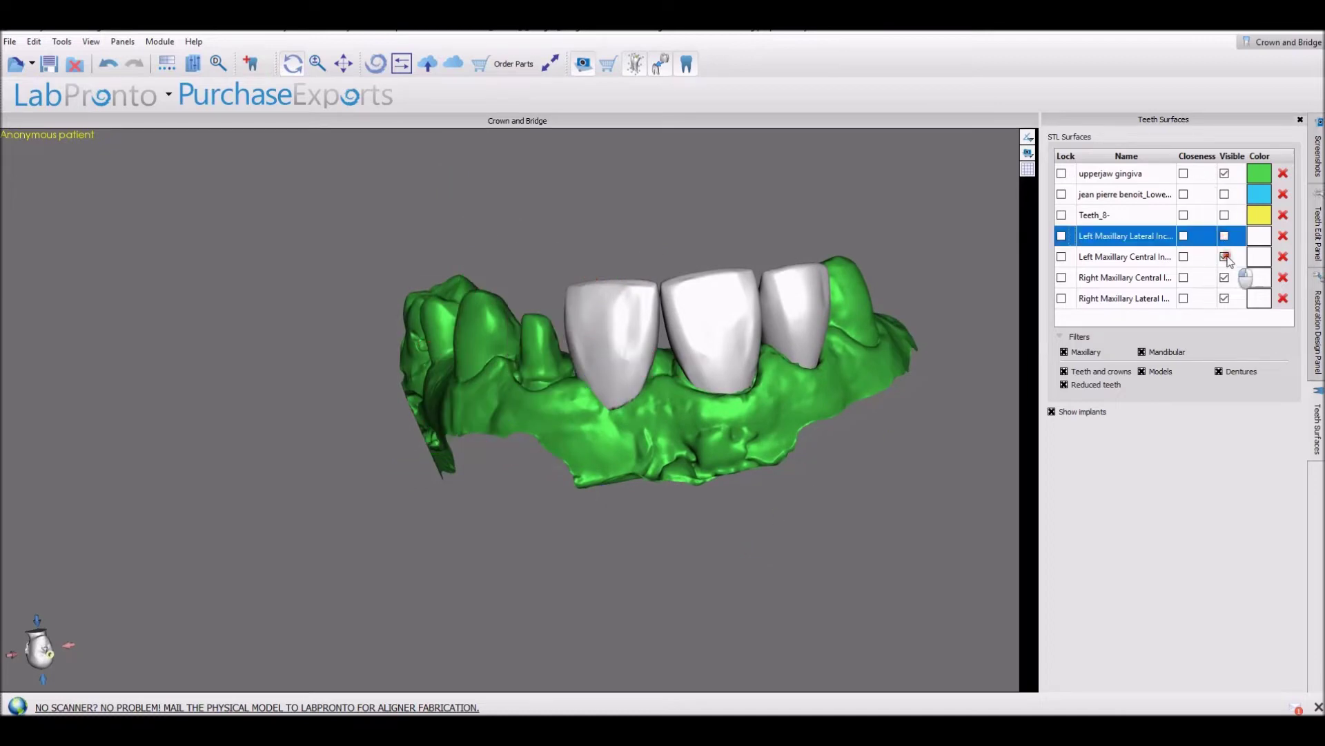
click(1225, 256)
click(1225, 276)
click(1225, 297)
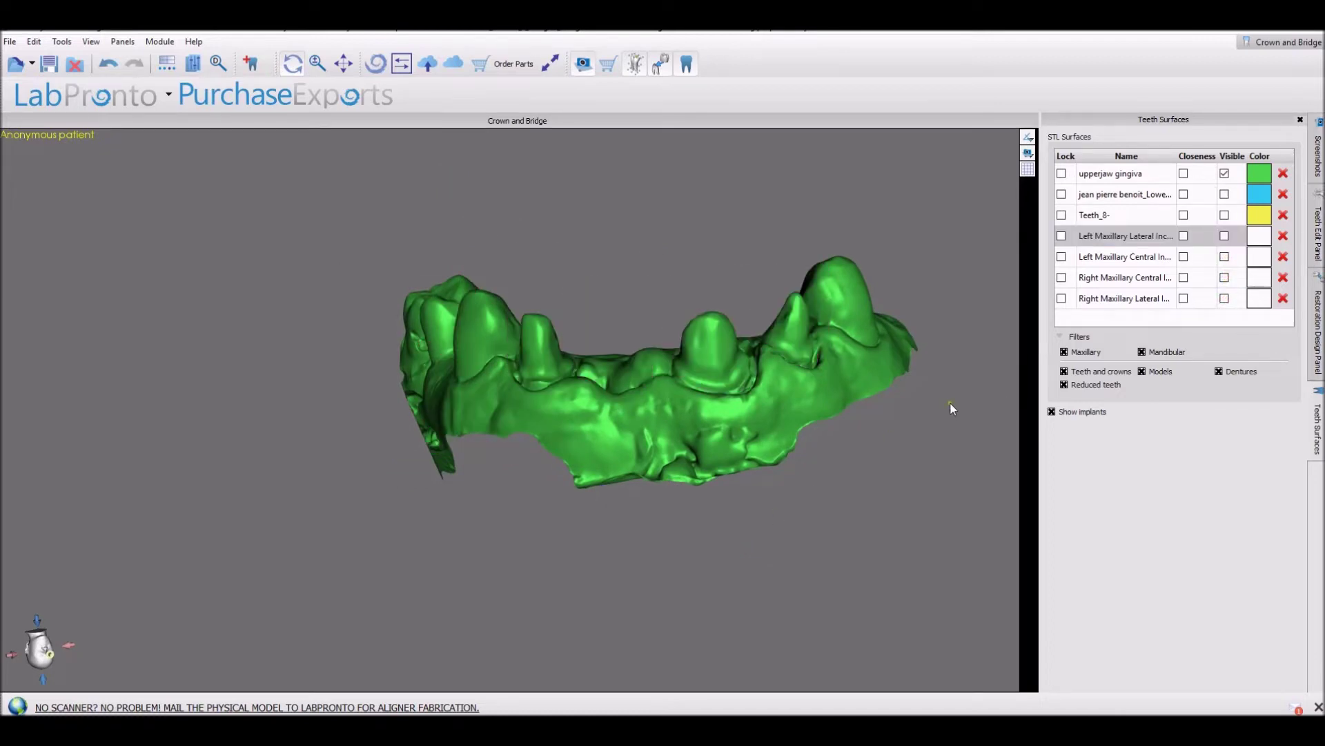
mouse_move(897, 475)
middle_down()
mouse_move(878, 459)
mouse_move(888, 438)
mouse_move(884, 458)
middle_up()
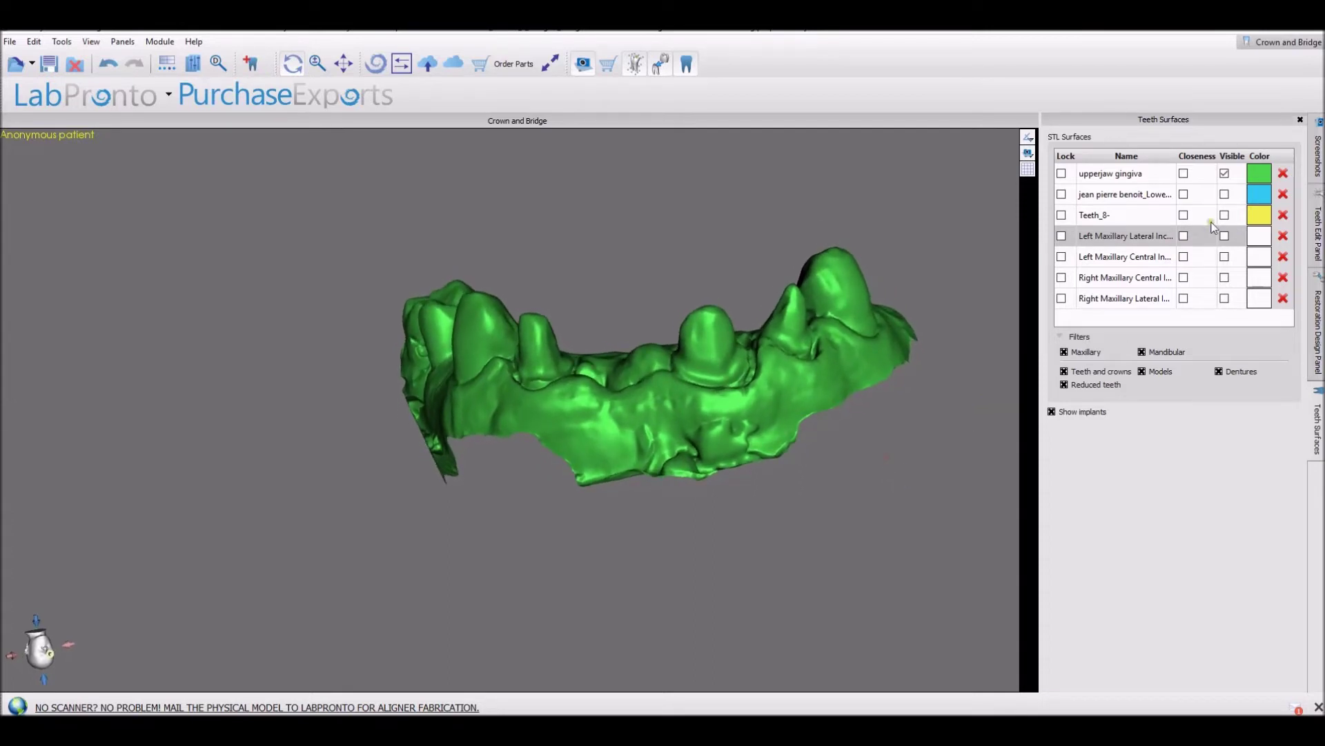
Show the yellow Teeth_8- crowns and orbit to a frontal view of the jaw
click(1225, 215)
mouse_move(524, 477)
middle_down()
mouse_move(625, 432)
mouse_move(578, 447)
mouse_move(793, 314)
mouse_move(674, 148)
mouse_move(558, 564)
mouse_move(781, 346)
mouse_move(607, 350)
mouse_move(504, 474)
middle_up()
middle_drag(790, 536, 428, 562)
middle_drag(453, 517, 596, 497)
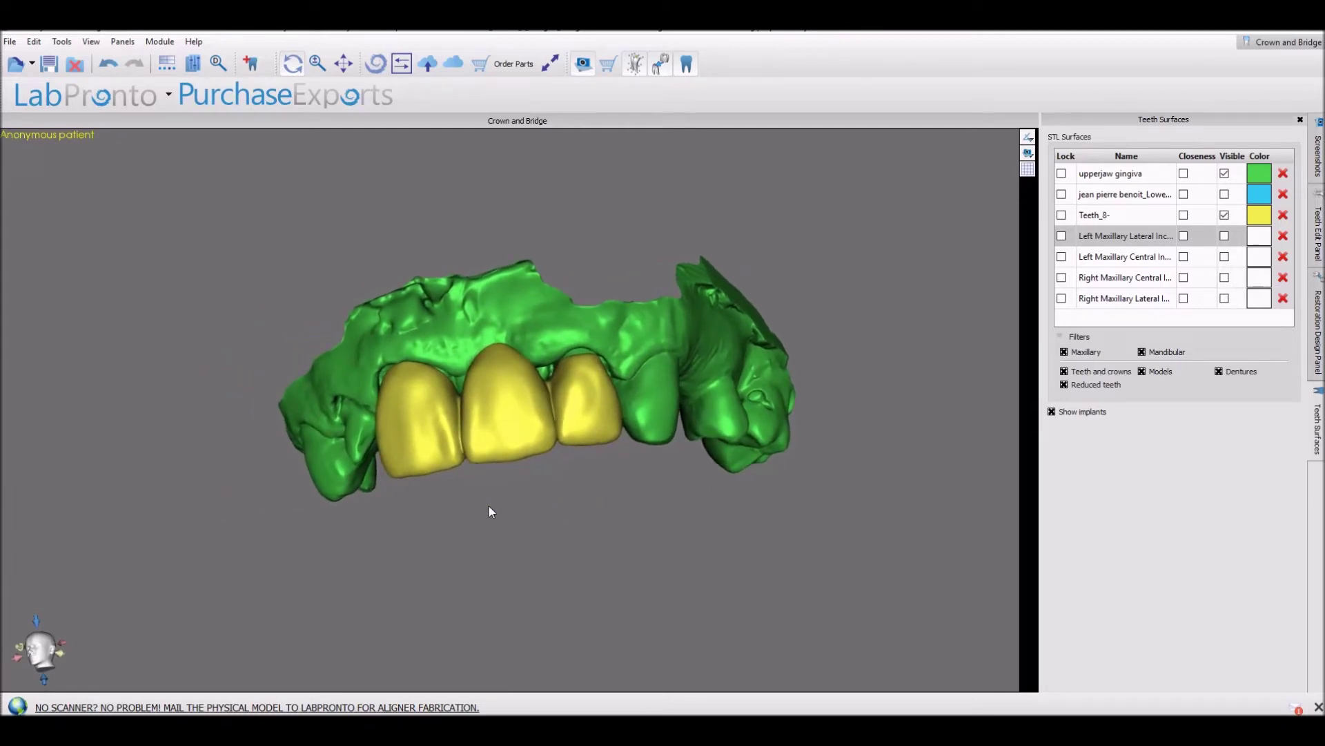
Hide Teeth_8- and make the four incisor crowns visible again
click(1224, 215)
click(1224, 235)
click(1224, 256)
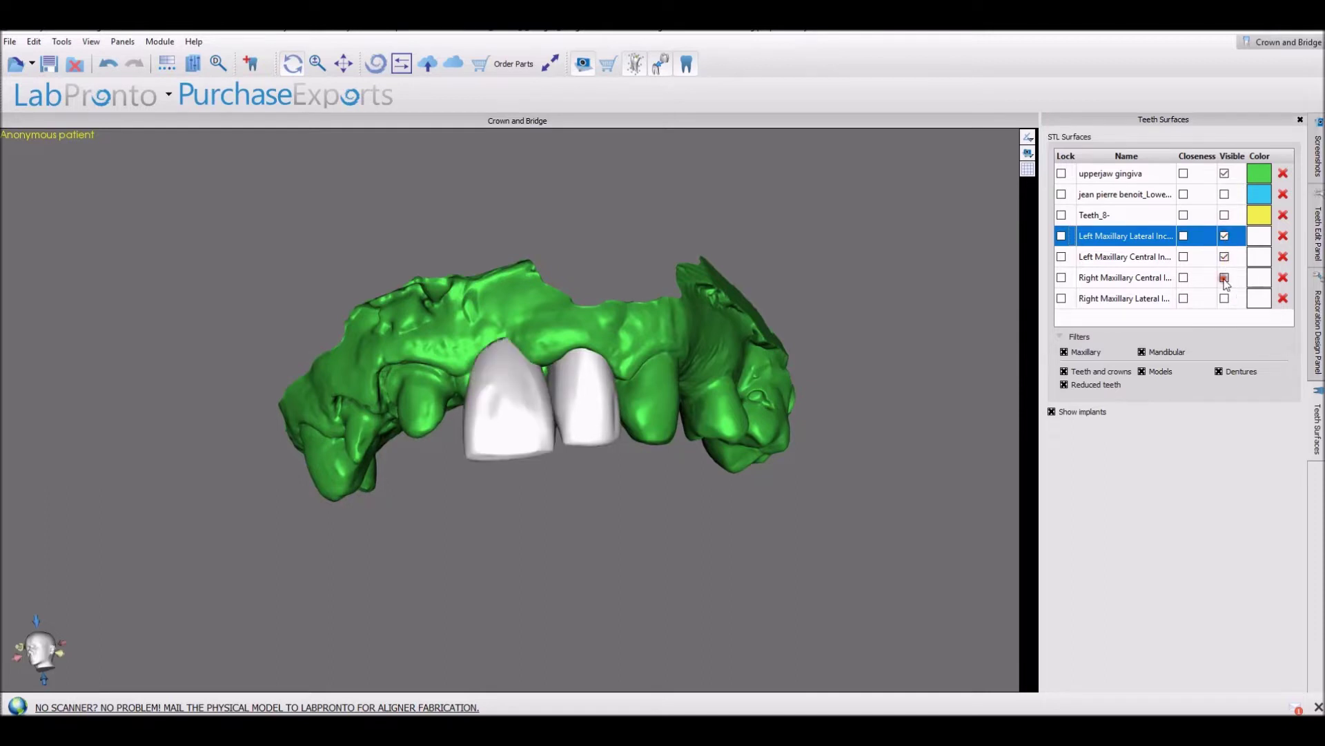
click(1224, 277)
click(1224, 298)
Select a tooth, open the Teeth Edit Panel, and orbit to view the upper jaw from below
click(364, 442)
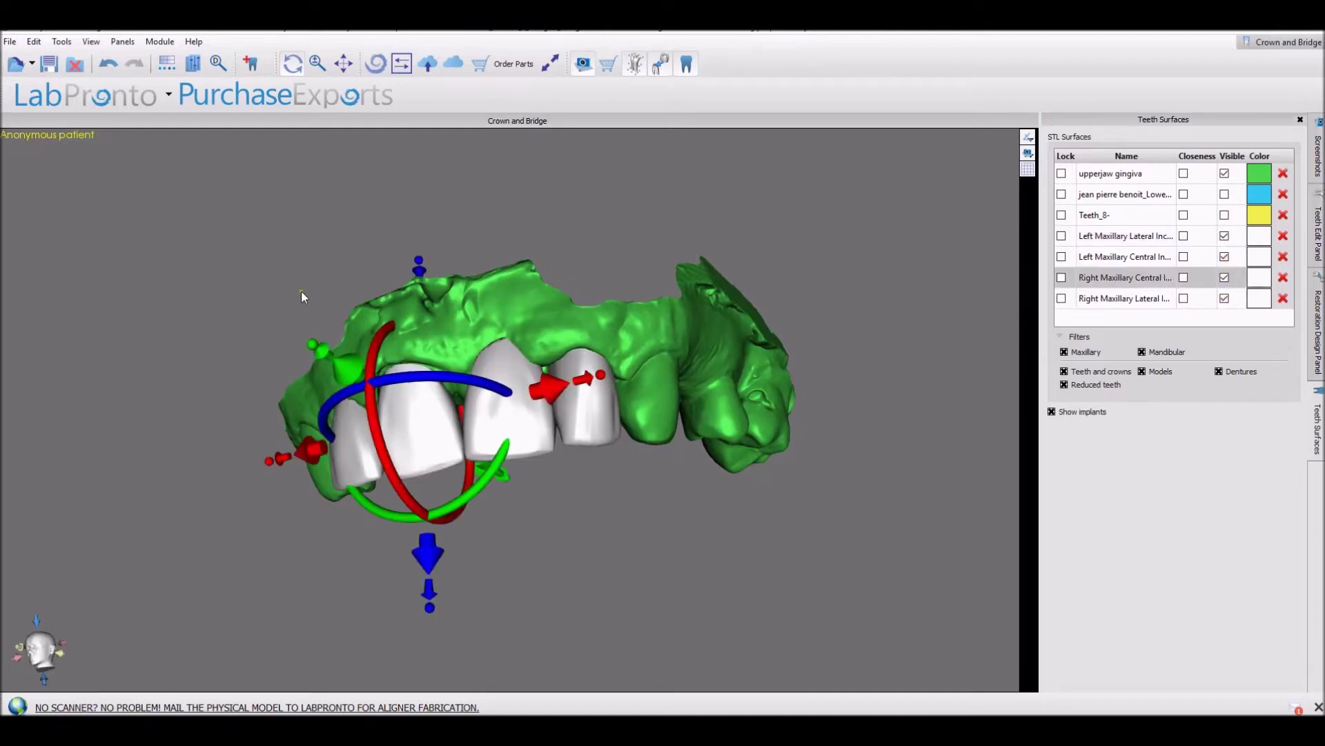
right_drag(302, 292, 474, 216)
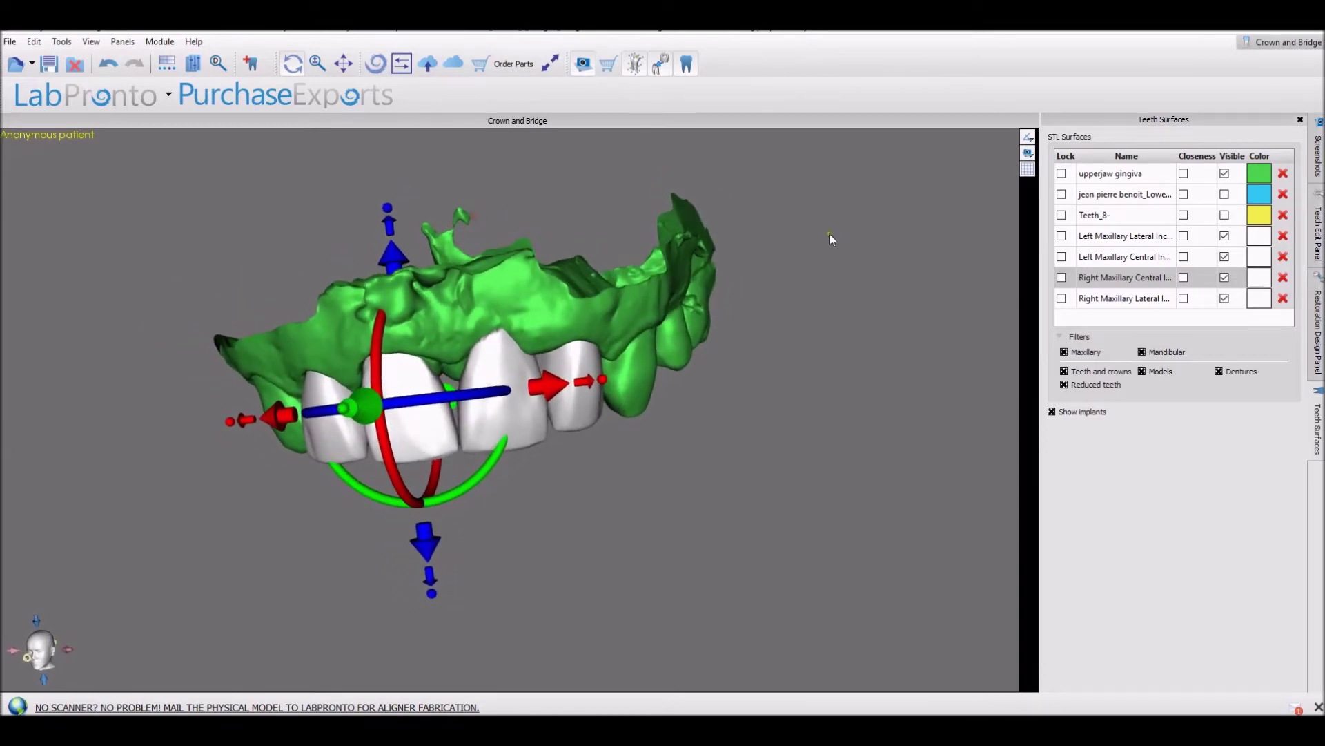
click(1314, 334)
click(1317, 231)
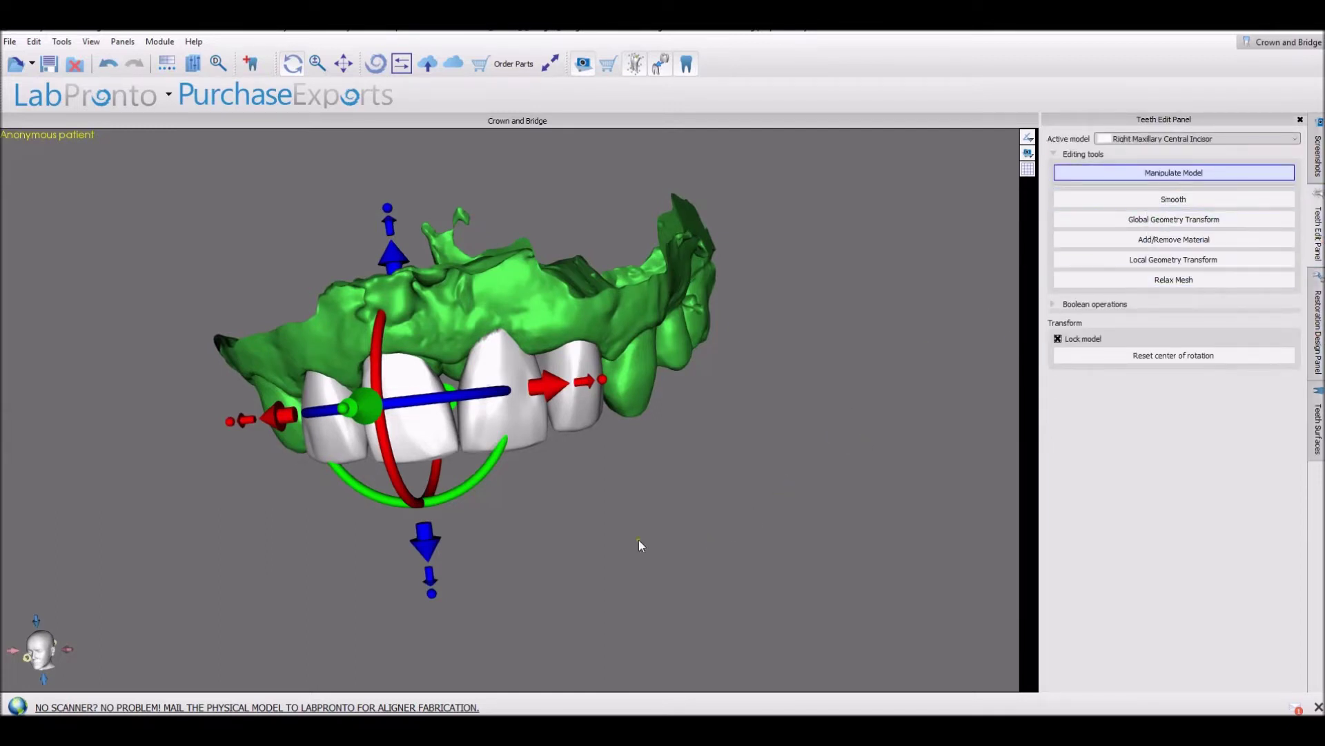
right_drag(540, 584, 628, 215)
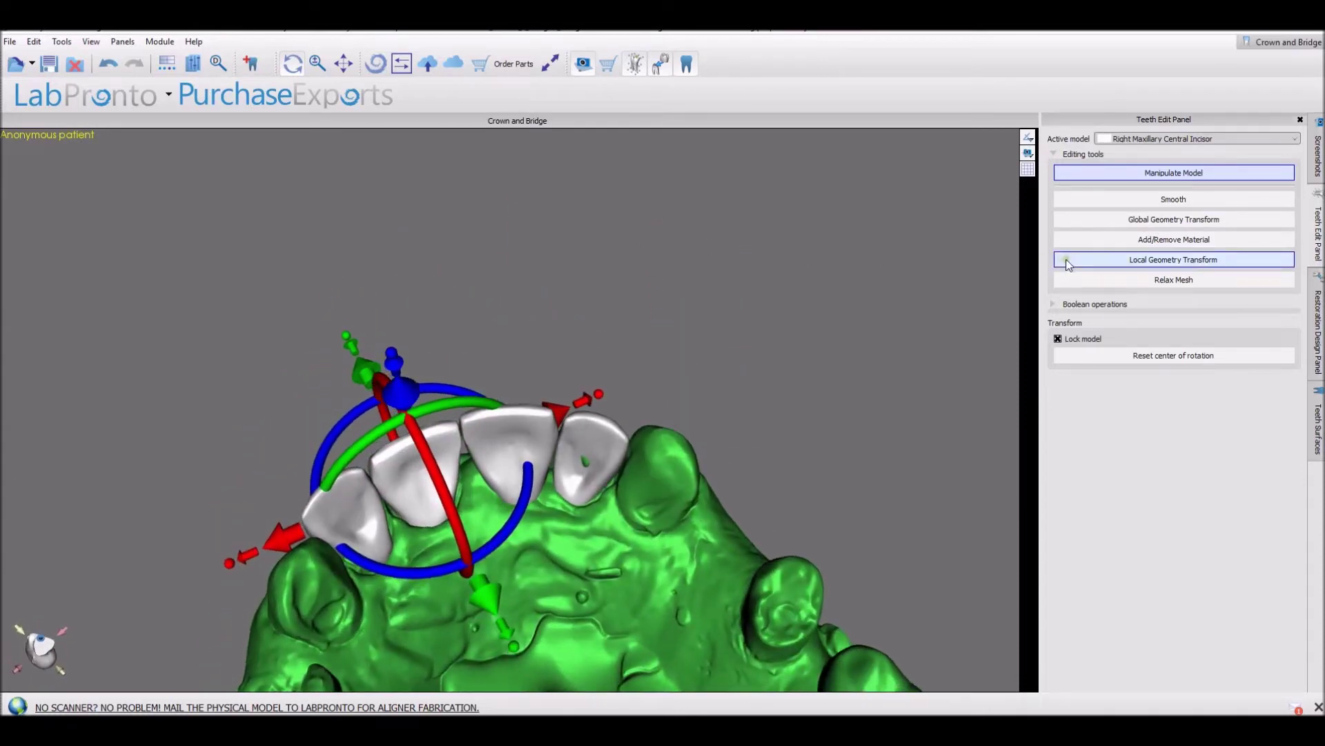
Try adding material to the left lateral incisor with Add/Remove Material, then undo it
click(1128, 241)
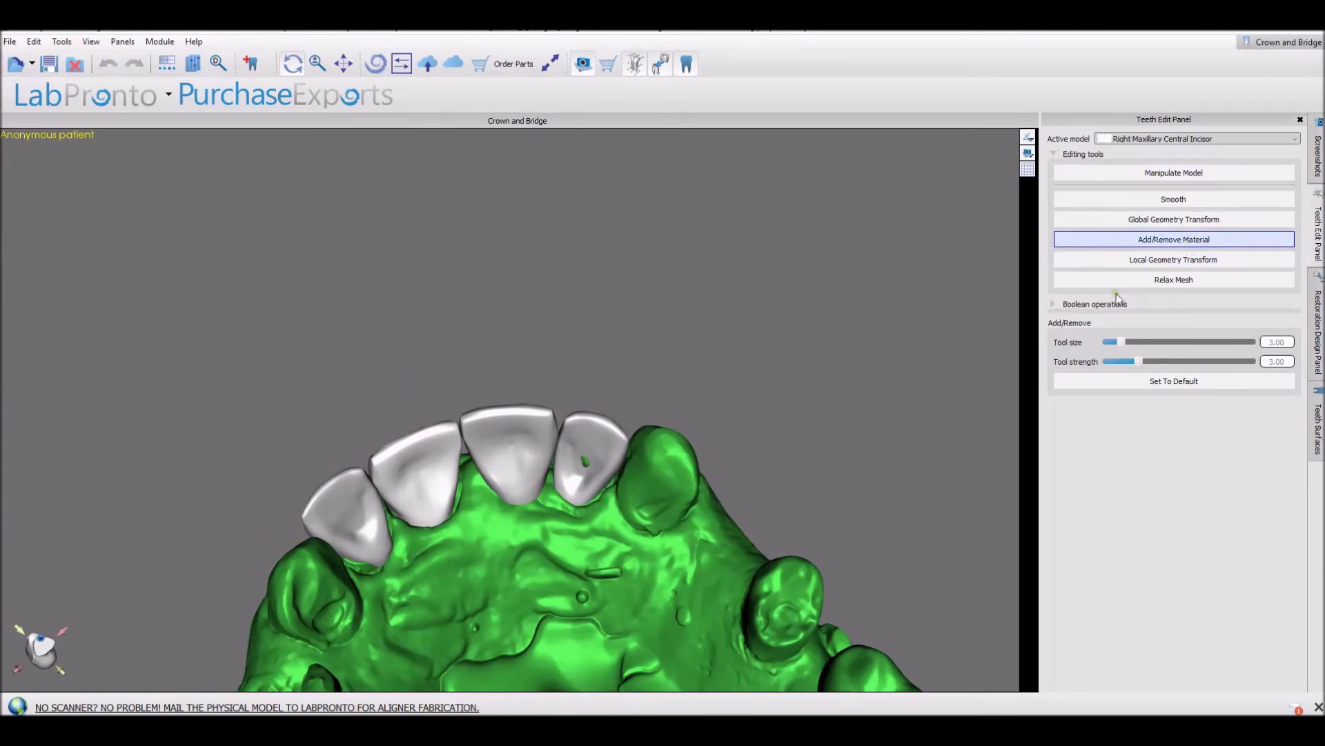
click(580, 461)
drag(580, 461, 592, 476)
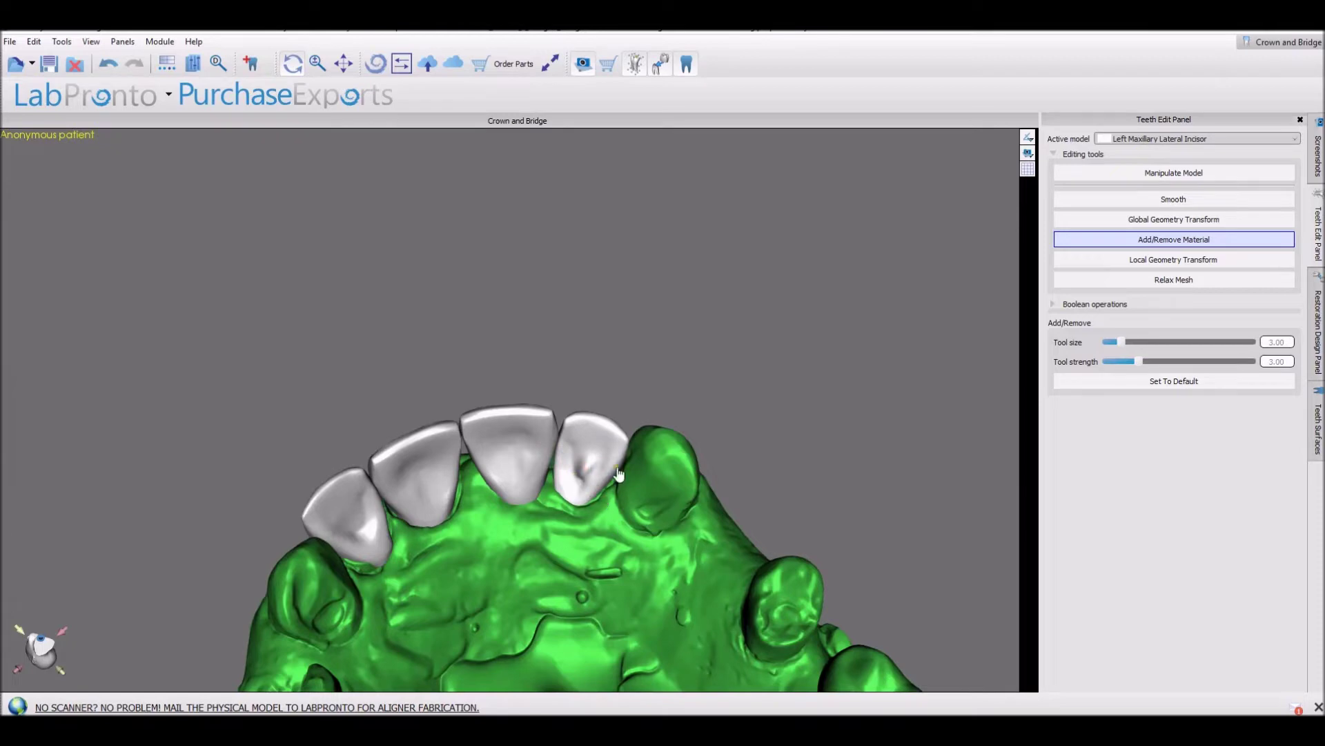
click(118, 65)
Set the material tool size to 9.50 and paint material onto the left lateral incisor
drag(1125, 348, 1153, 347)
drag(590, 465, 591, 466)
drag(590, 466, 591, 468)
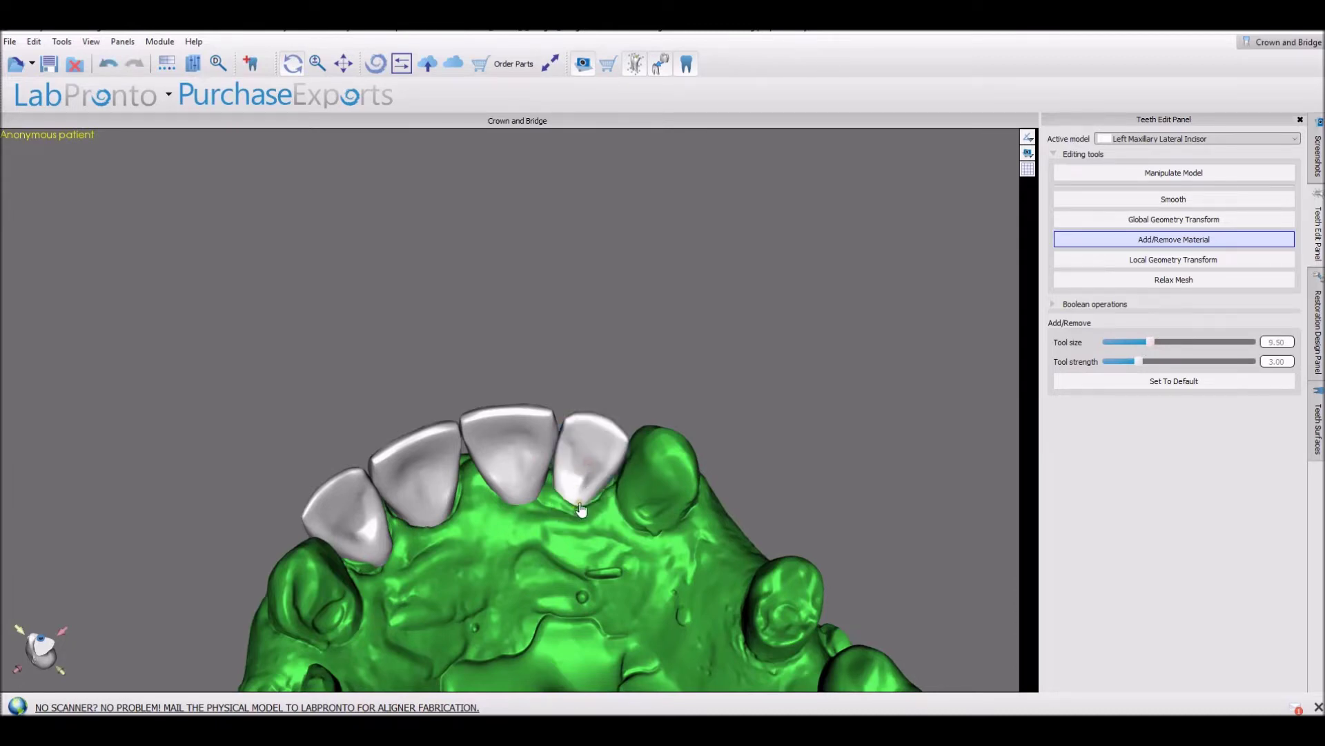
middle_drag(488, 296, 480, 288)
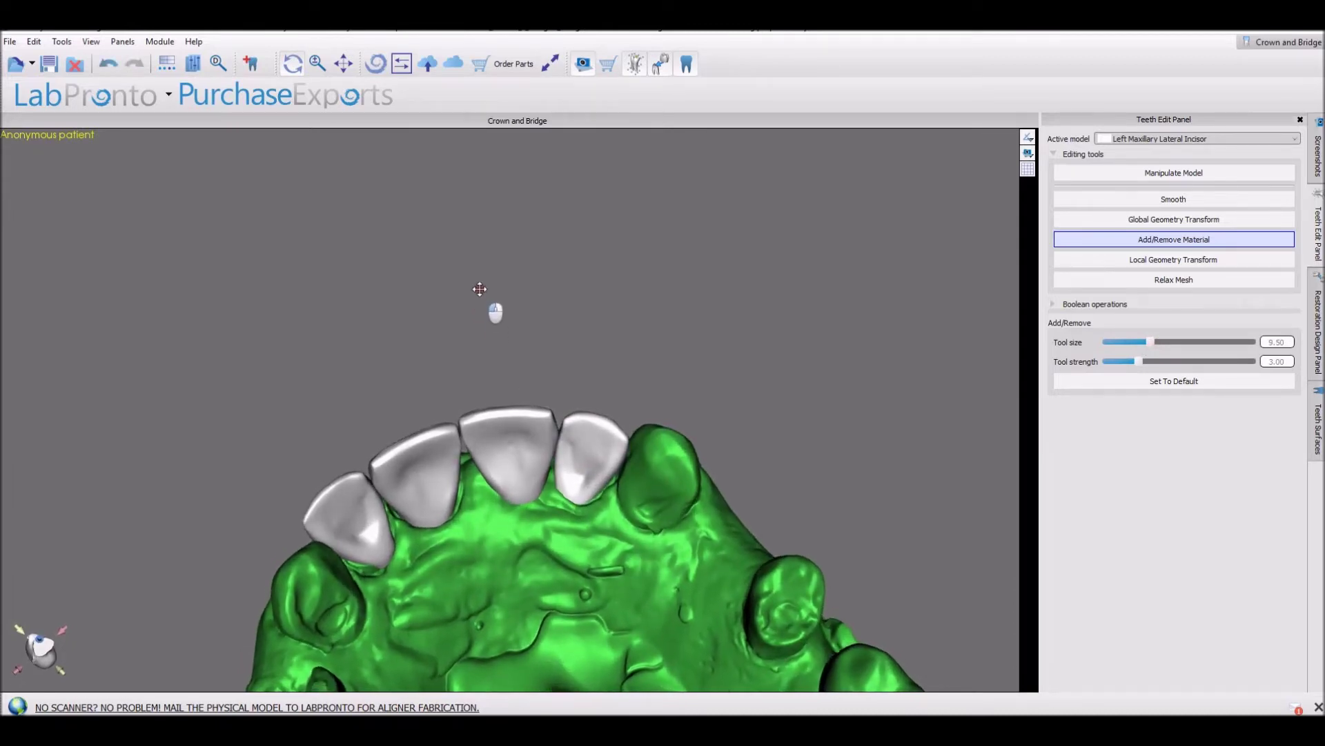
Switch to Local Geometry Transform, then double-click the left central and left lateral incisors for move handles
click(1111, 223)
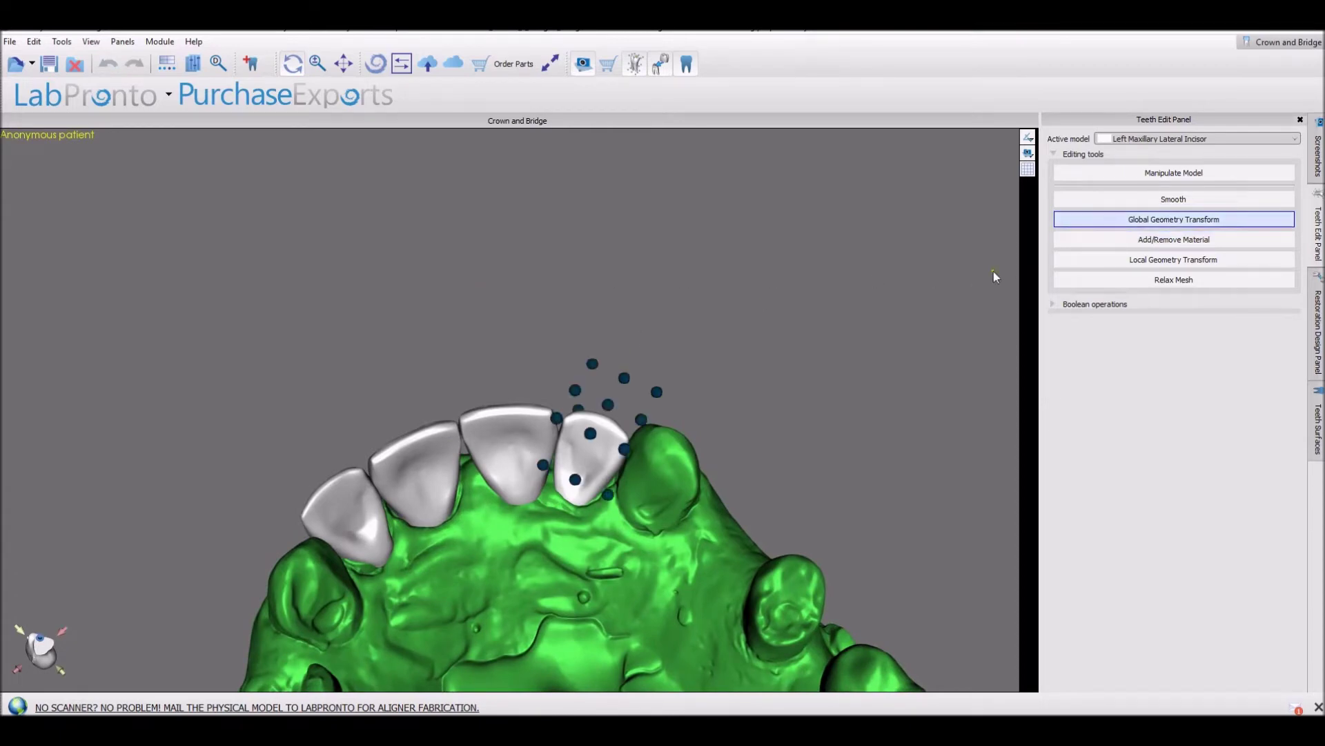
click(1099, 260)
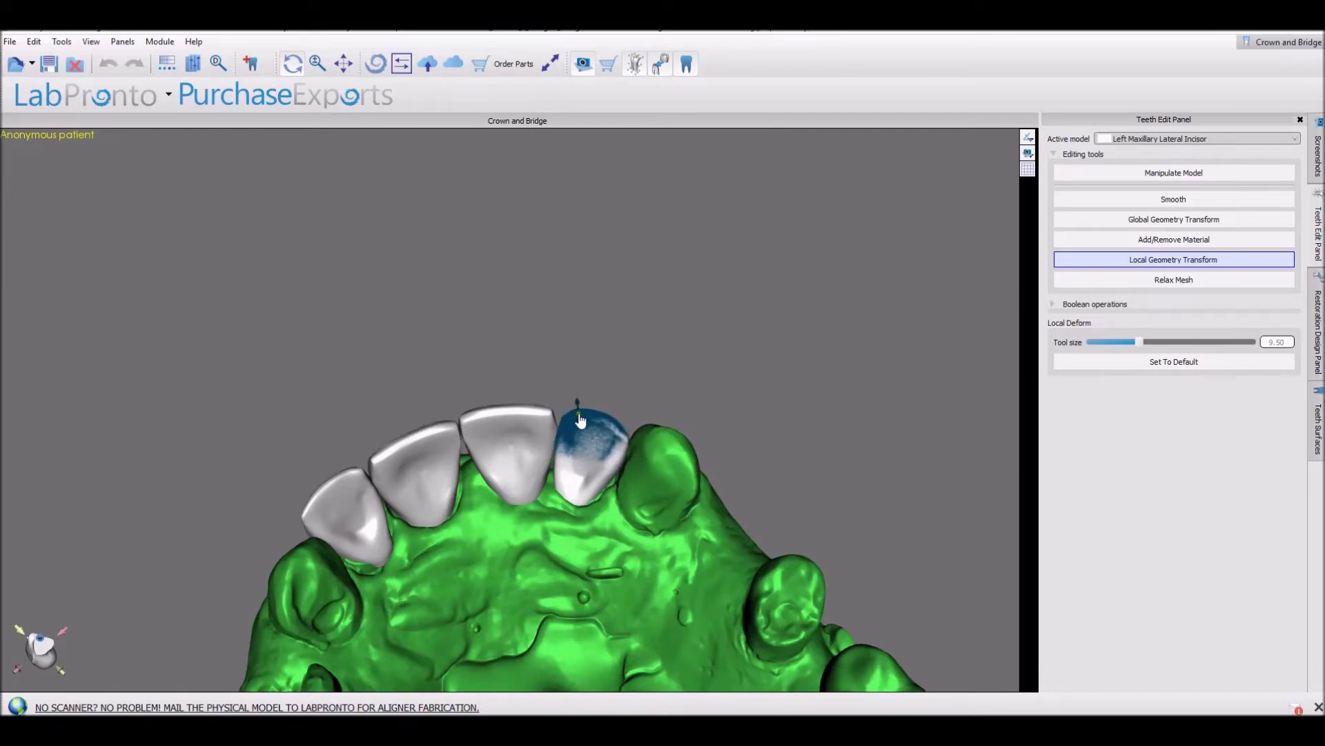
right_drag(459, 341, 505, 536)
double_click(701, 464)
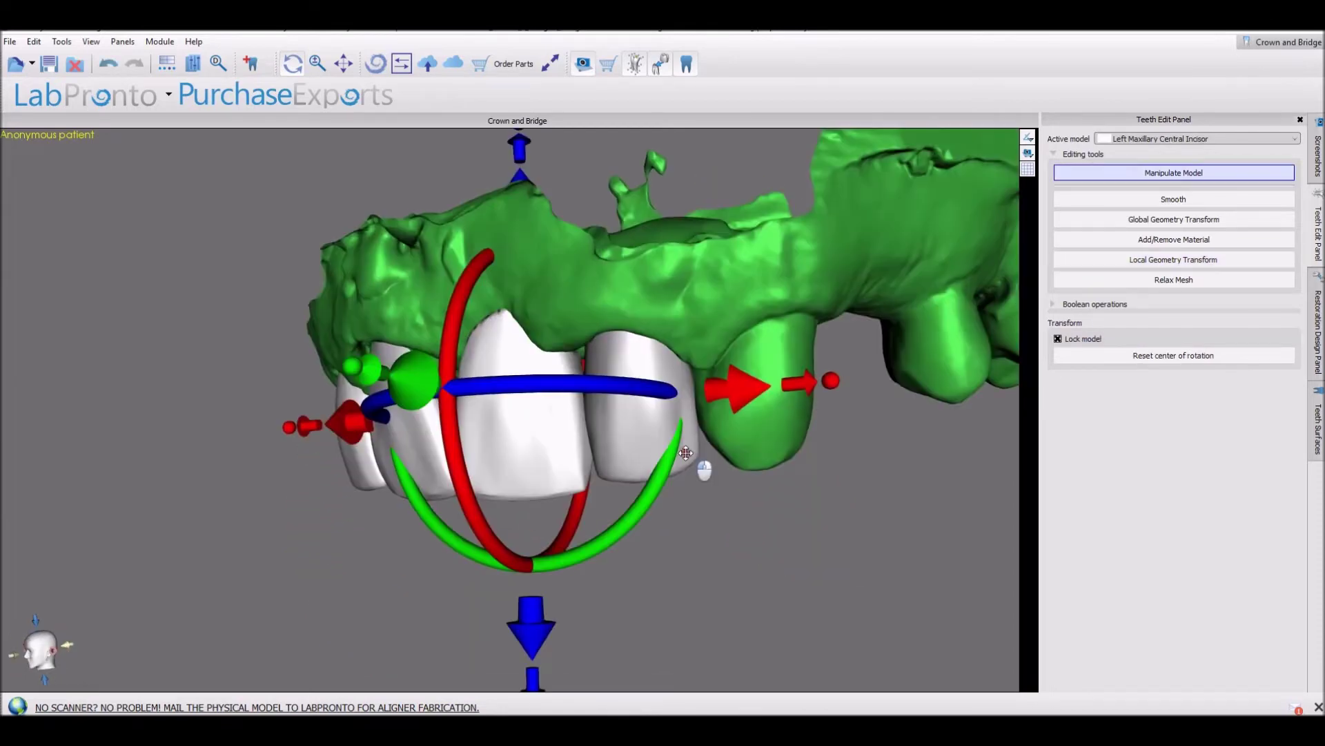
double_click(621, 450)
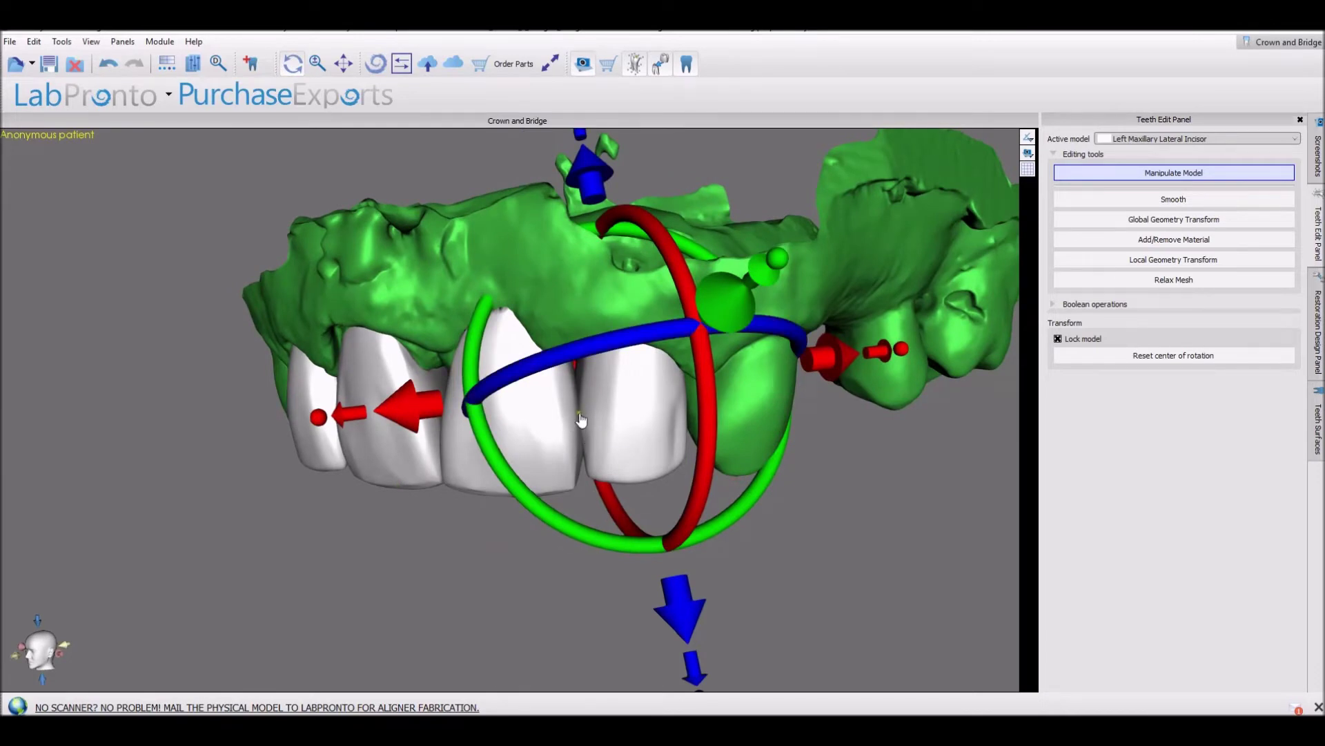
Rotate the left lateral incisor slightly and select the right lateral incisor
right_drag(163, 496, 288, 448)
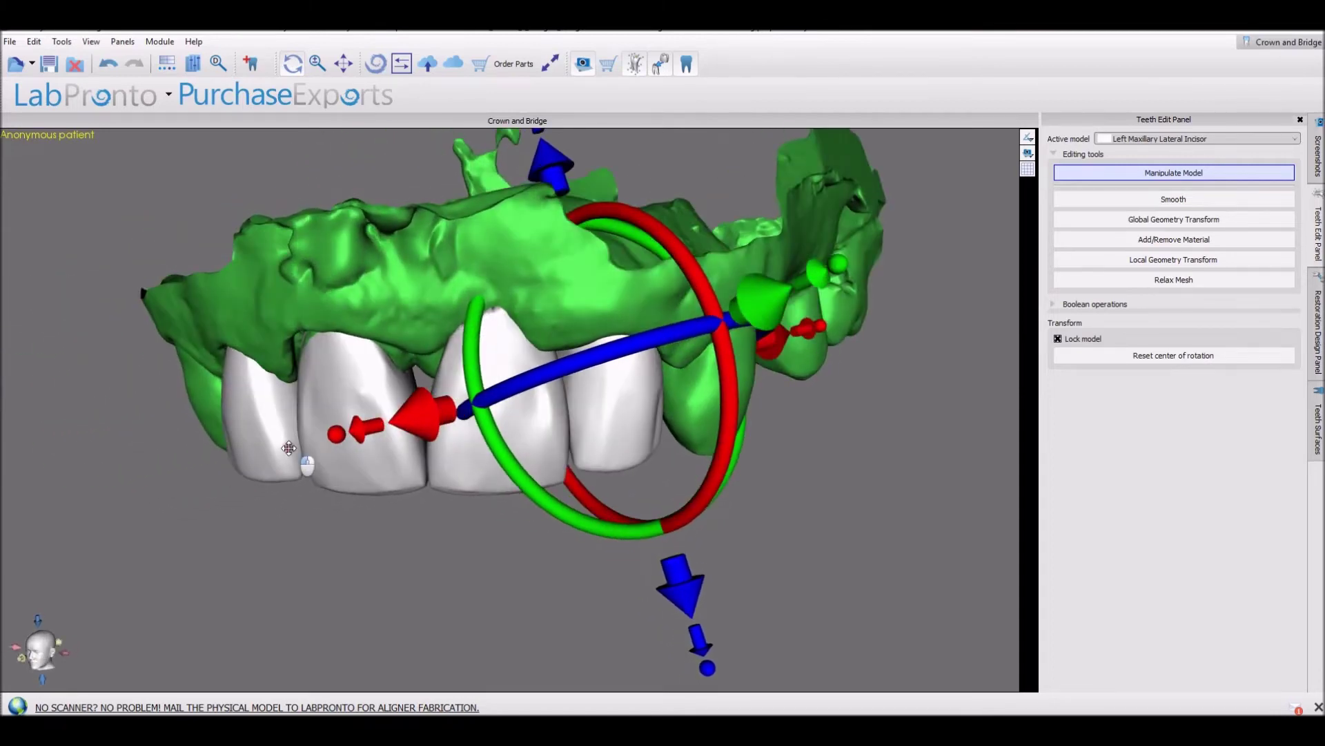
click(289, 450)
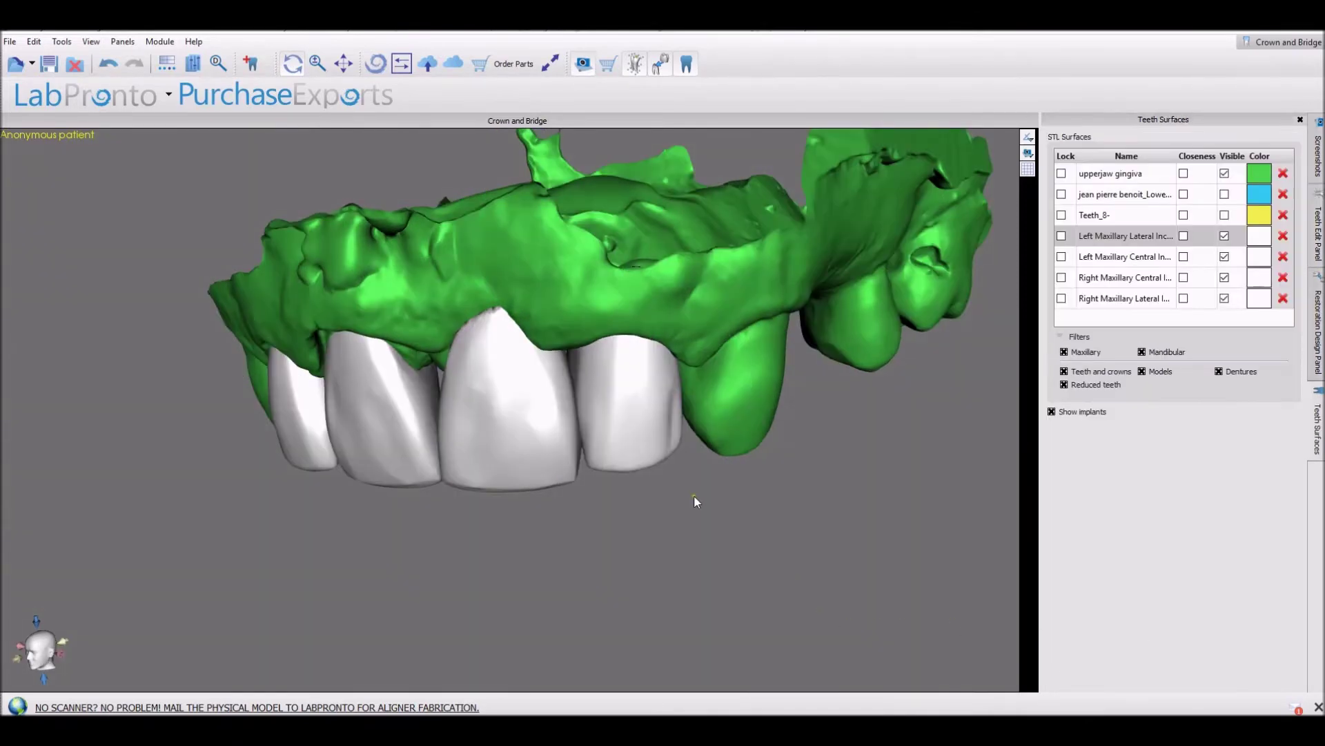
Set the restoration to a Conventional crown on the Maxilla with the LowerJaw model as antagonist
click(644, 430)
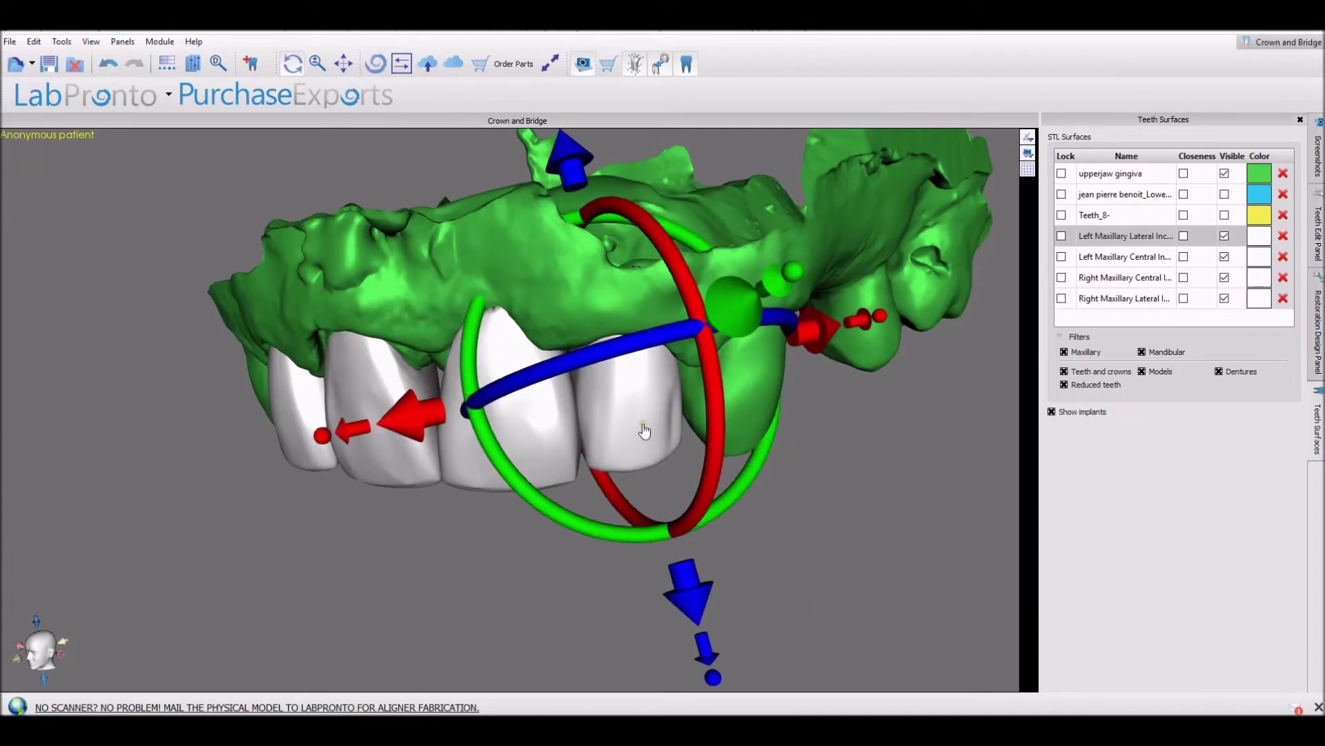
click(1318, 366)
click(1169, 197)
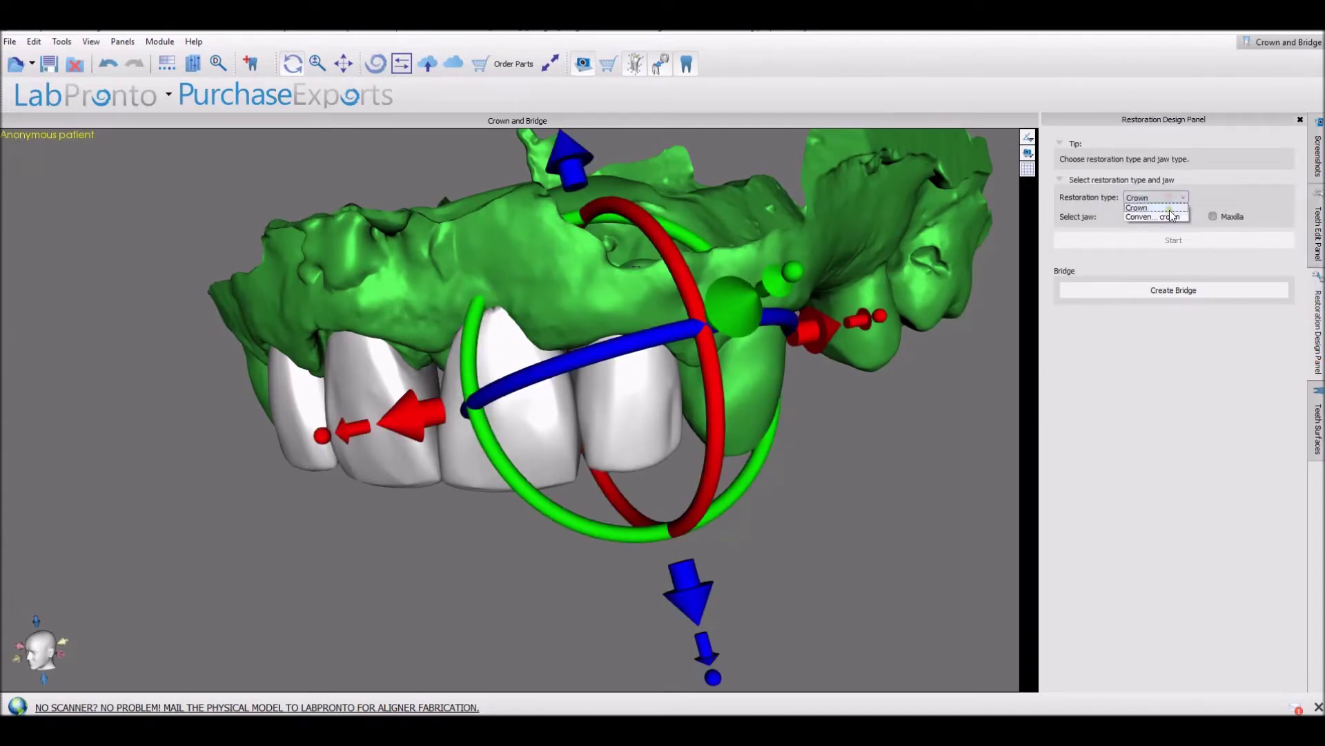
click(1171, 217)
click(1226, 218)
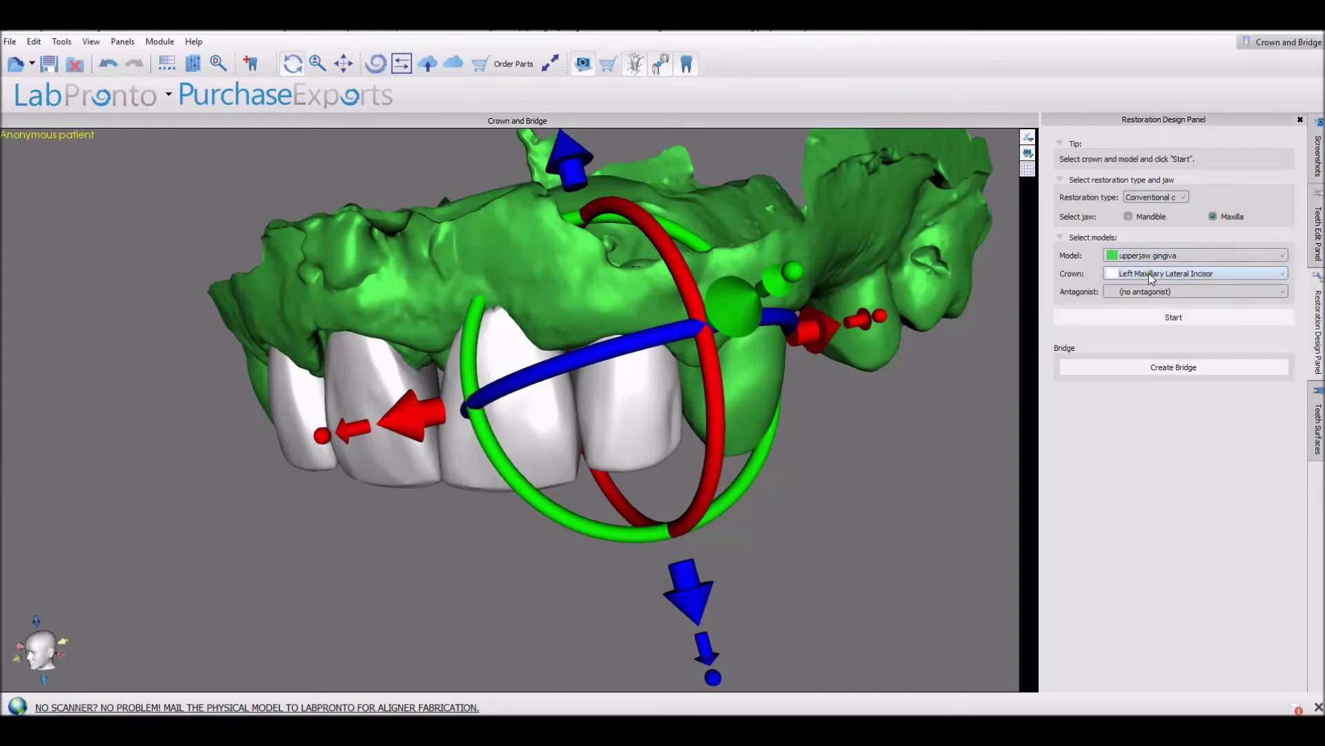
click(1146, 293)
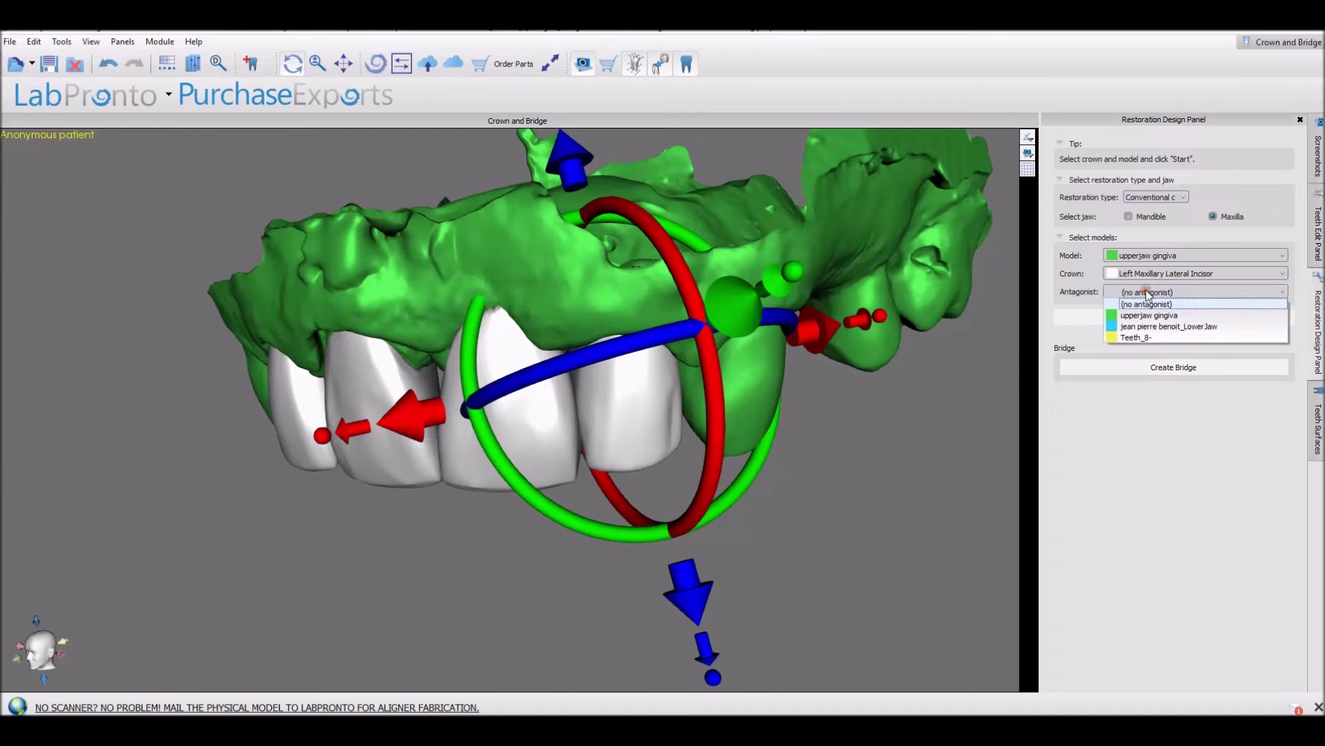
click(1145, 327)
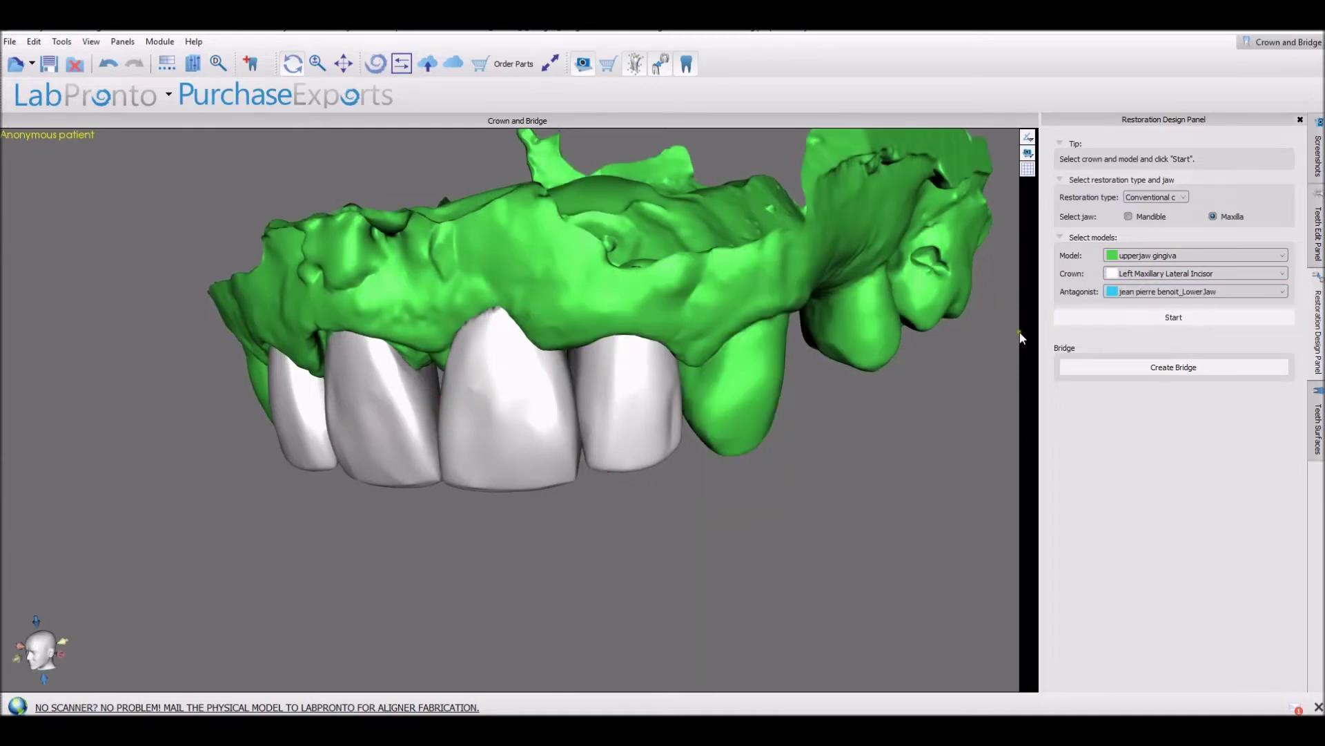
Start the crown design, tilt the insertion axis slightly, and compute undercuts
click(1172, 319)
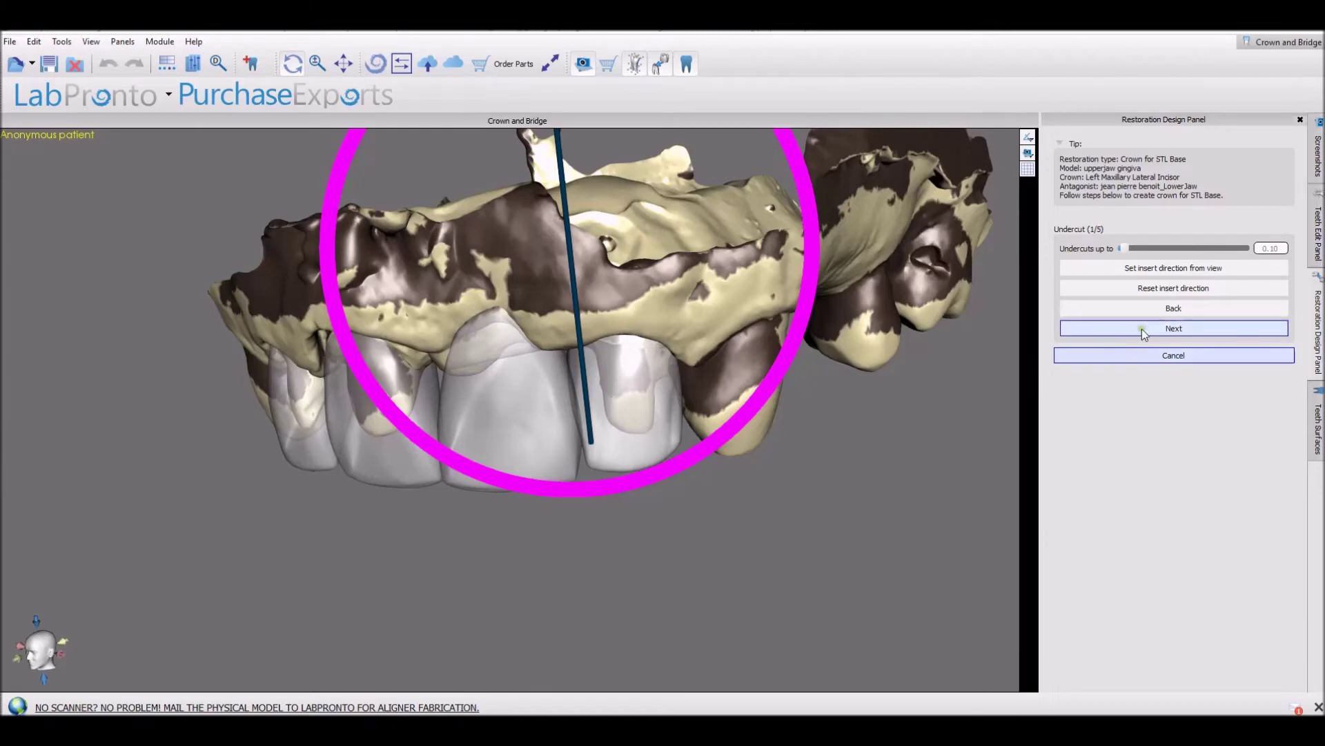
drag(797, 335, 801, 338)
scroll(855, 484, down, 2)
drag(872, 541, 768, 504)
drag(665, 406, 668, 408)
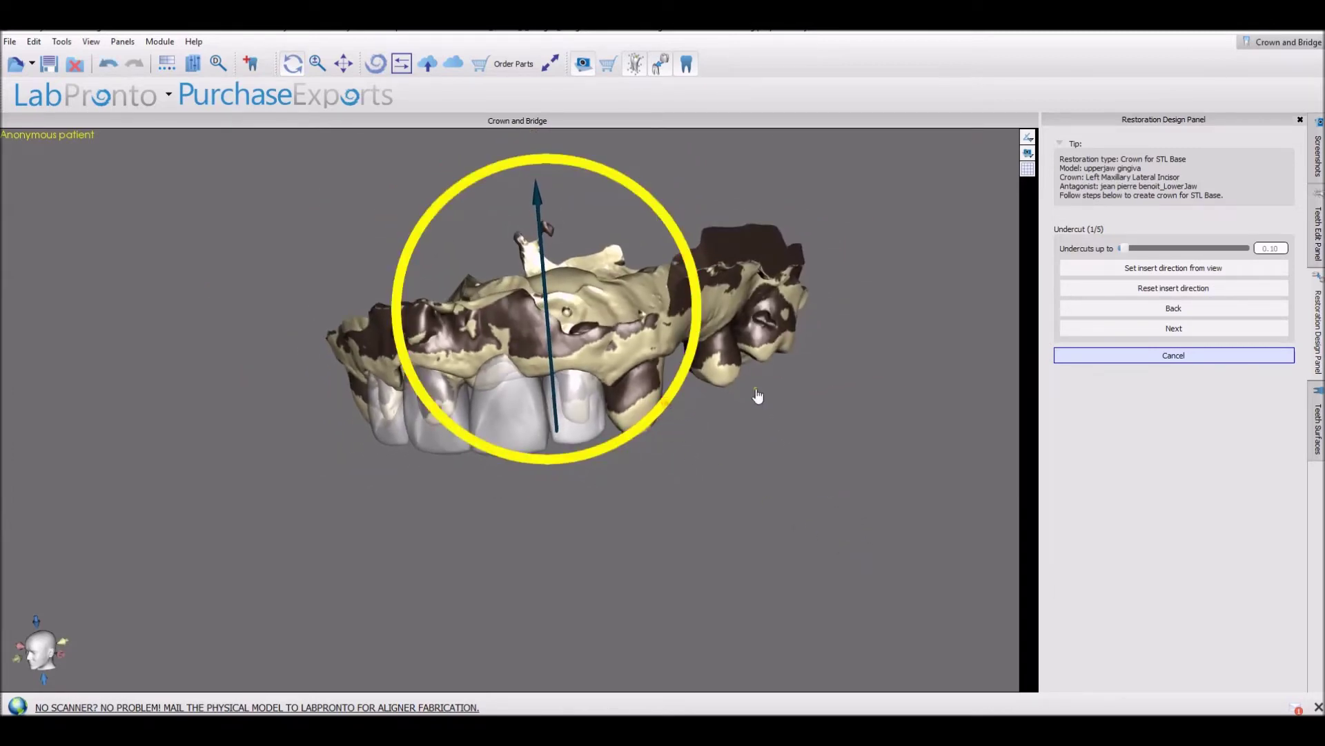
click(1201, 331)
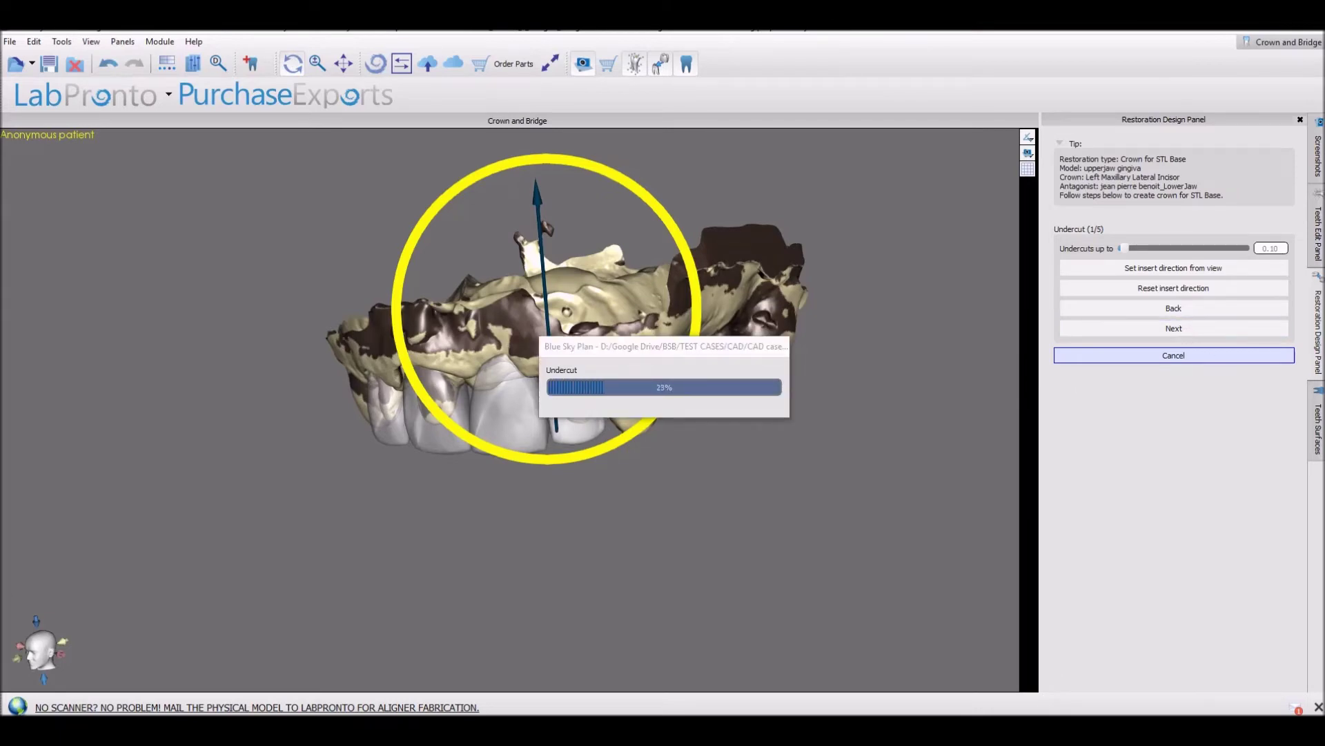
Paint the approximal area on the lateral incisor and confirm it
mouse_move(653, 418)
right_down()
mouse_move(669, 437)
mouse_move(656, 444)
right_up()
drag(599, 412, 596, 402)
click(1153, 308)
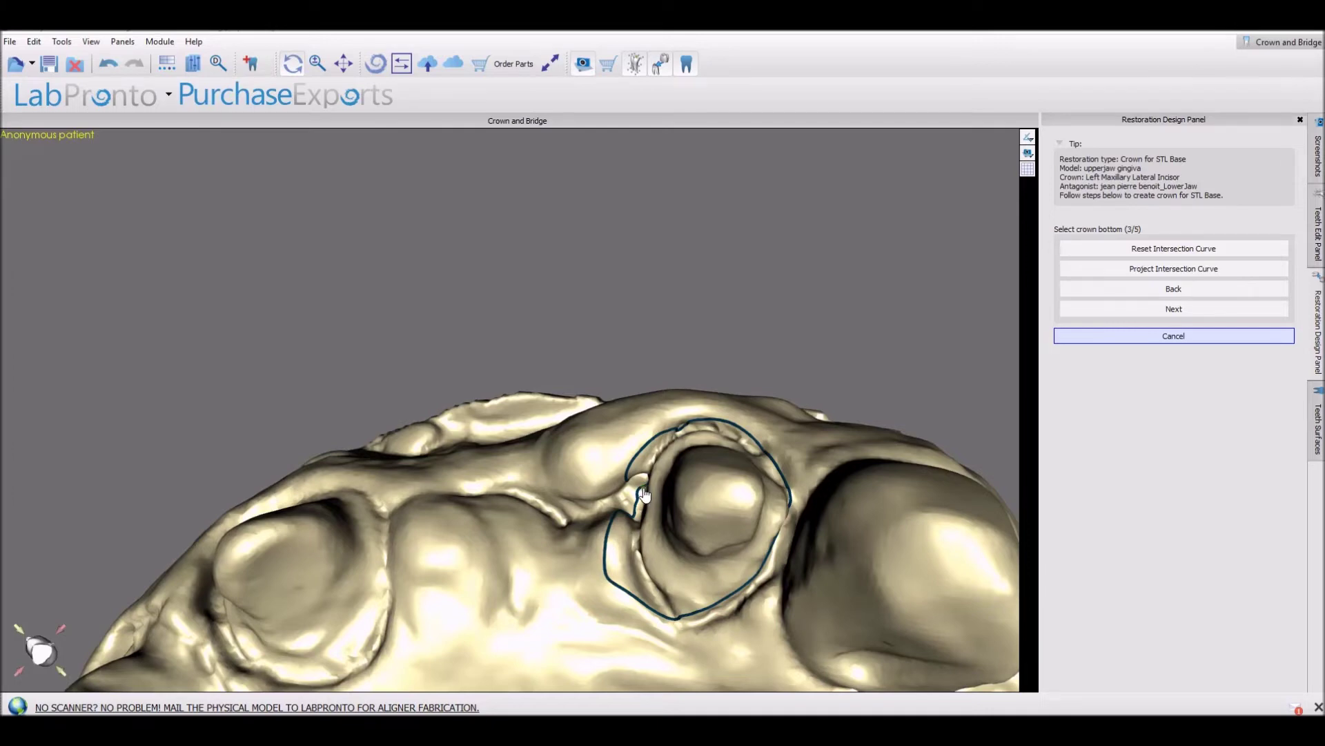
Reshape the margin near the notch and begin tracing a projected margin on the preparation
mouse_move(645, 493)
mouse_down()
mouse_move(647, 566)
mouse_move(700, 617)
mouse_up()
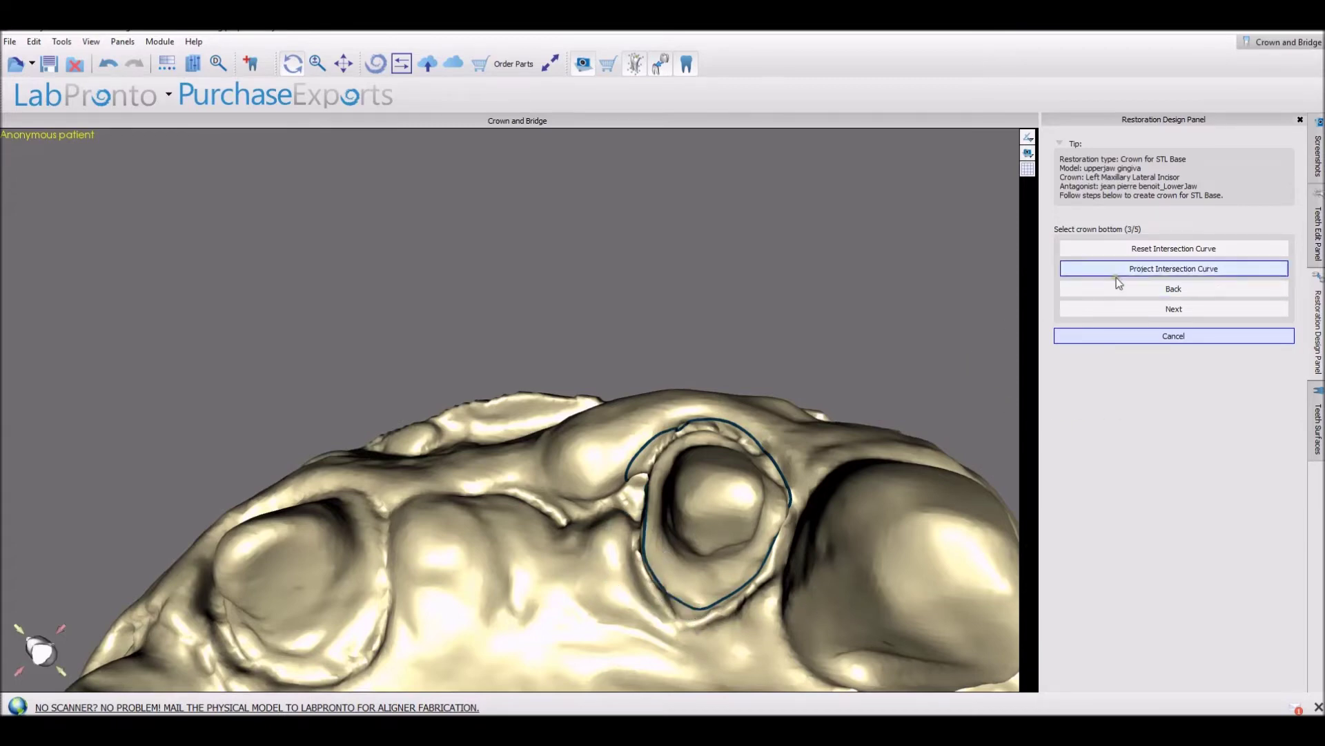
click(1140, 269)
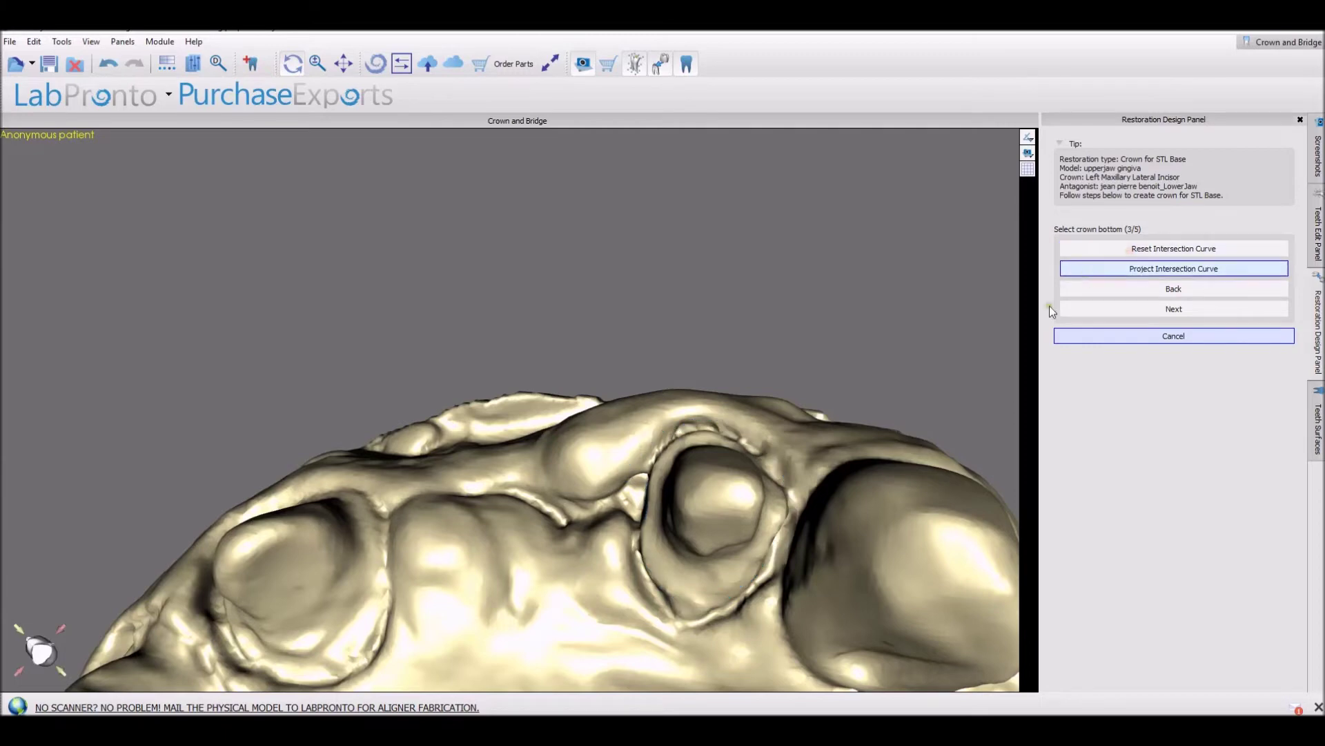
click(743, 590)
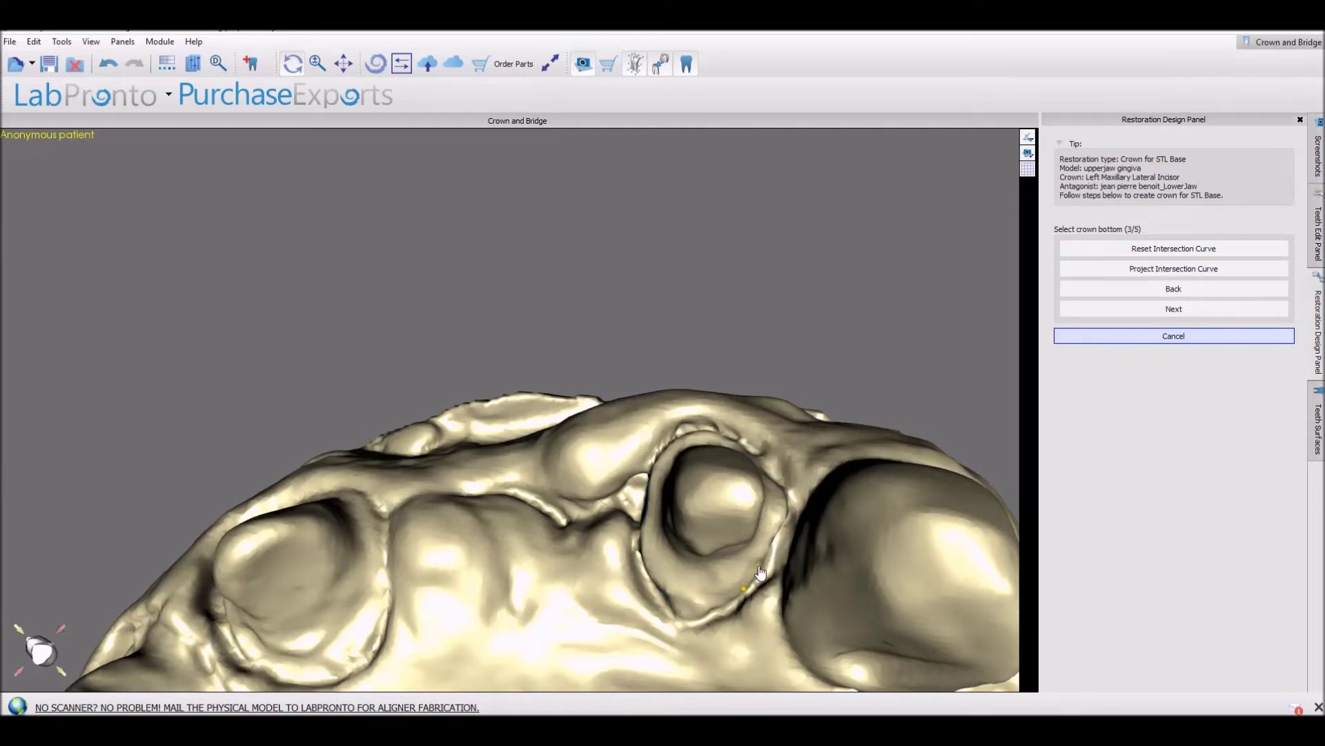
click(778, 521)
middle_drag(782, 492, 733, 502)
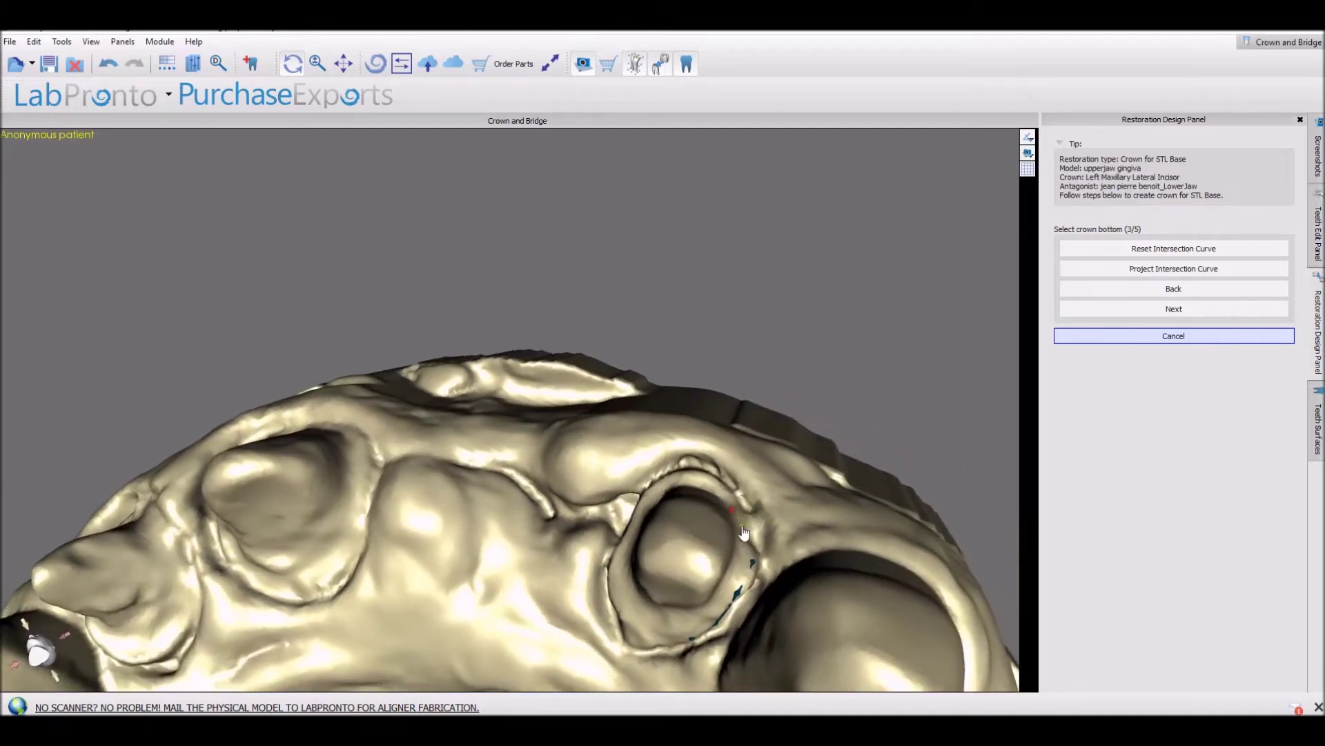
click(706, 475)
Trace the remaining margin around the preparation, refine its right side, and accept it
click(640, 499)
click(609, 584)
click(638, 633)
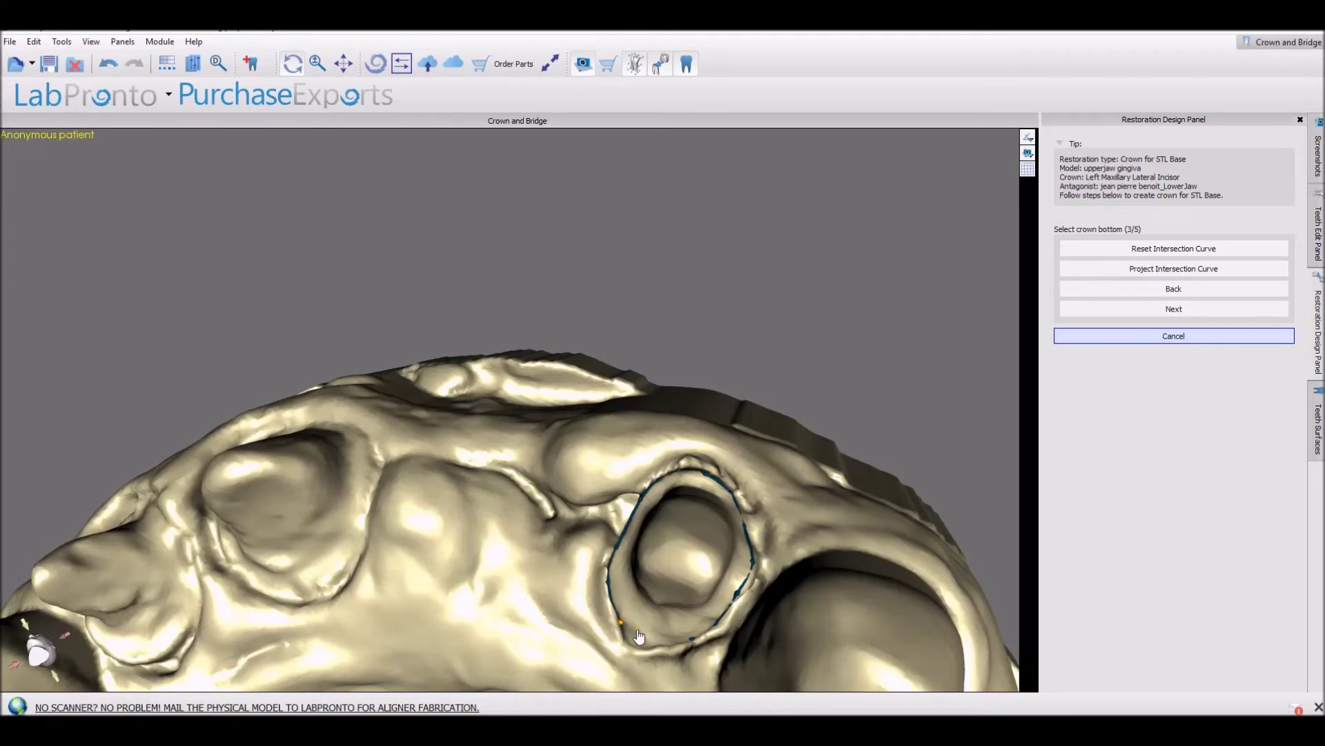
click(688, 642)
right_drag(691, 644, 763, 629)
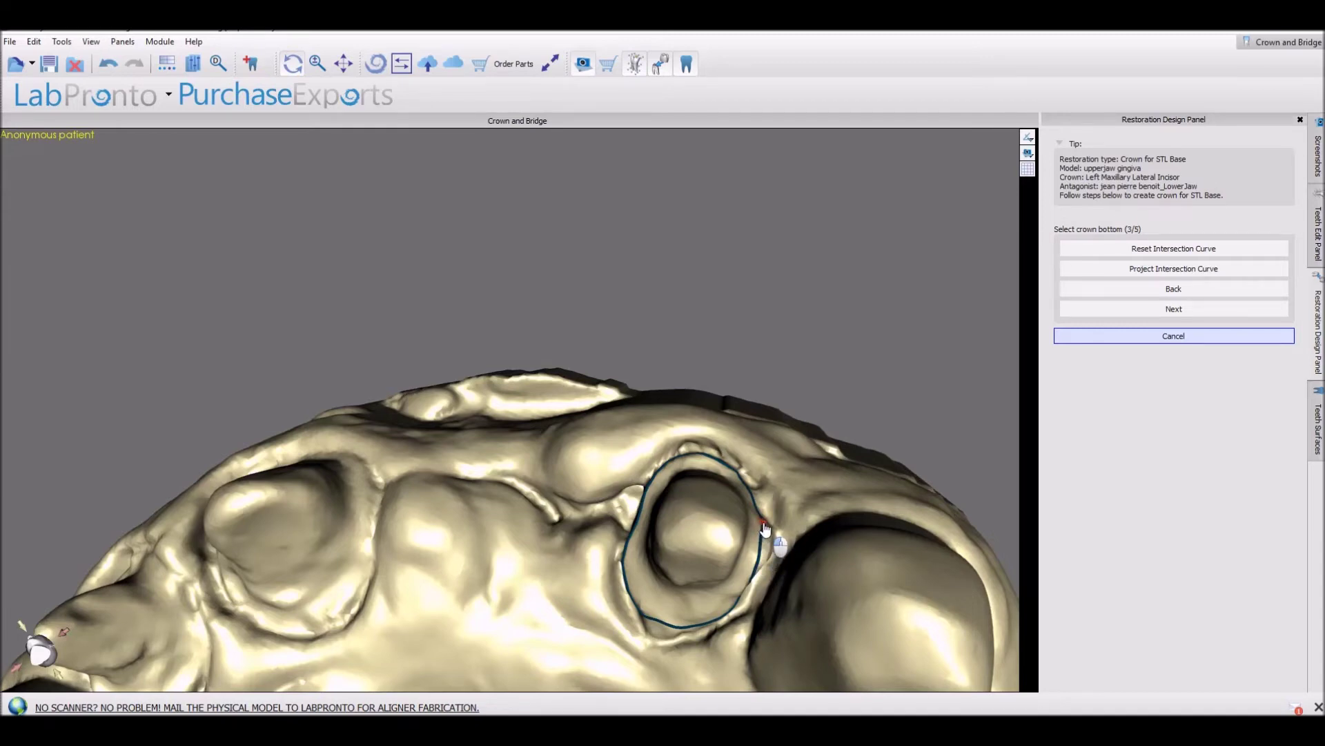
drag(762, 539, 759, 576)
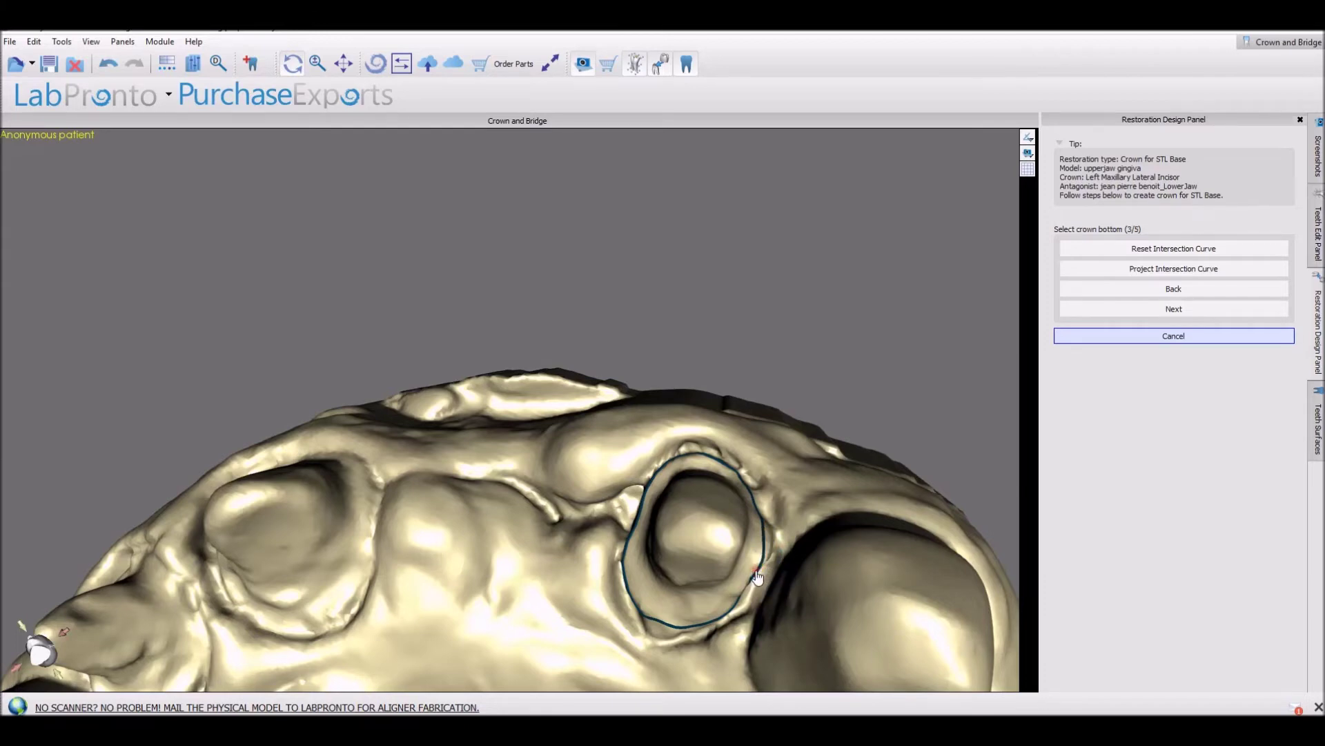
click(1129, 308)
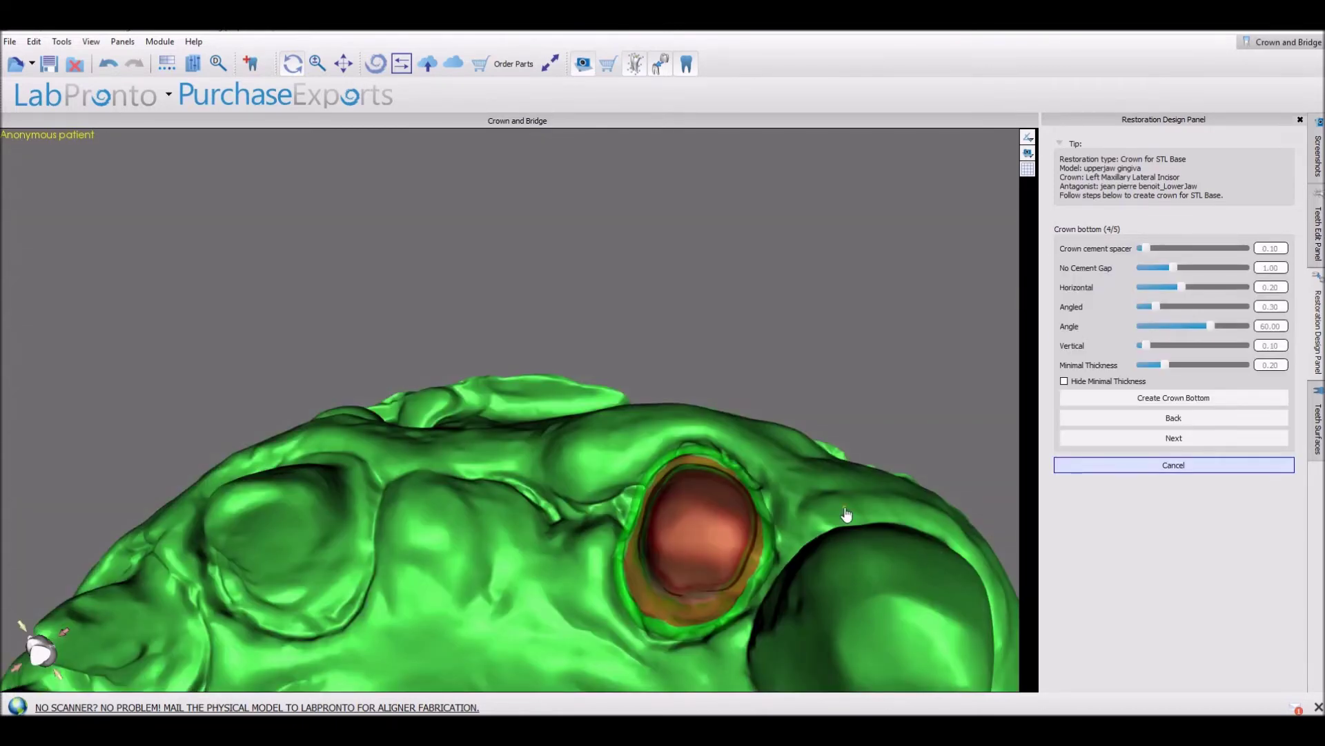
Center the preparation in view and merge the crown bottom onto the model
middle_drag(739, 659, 758, 532)
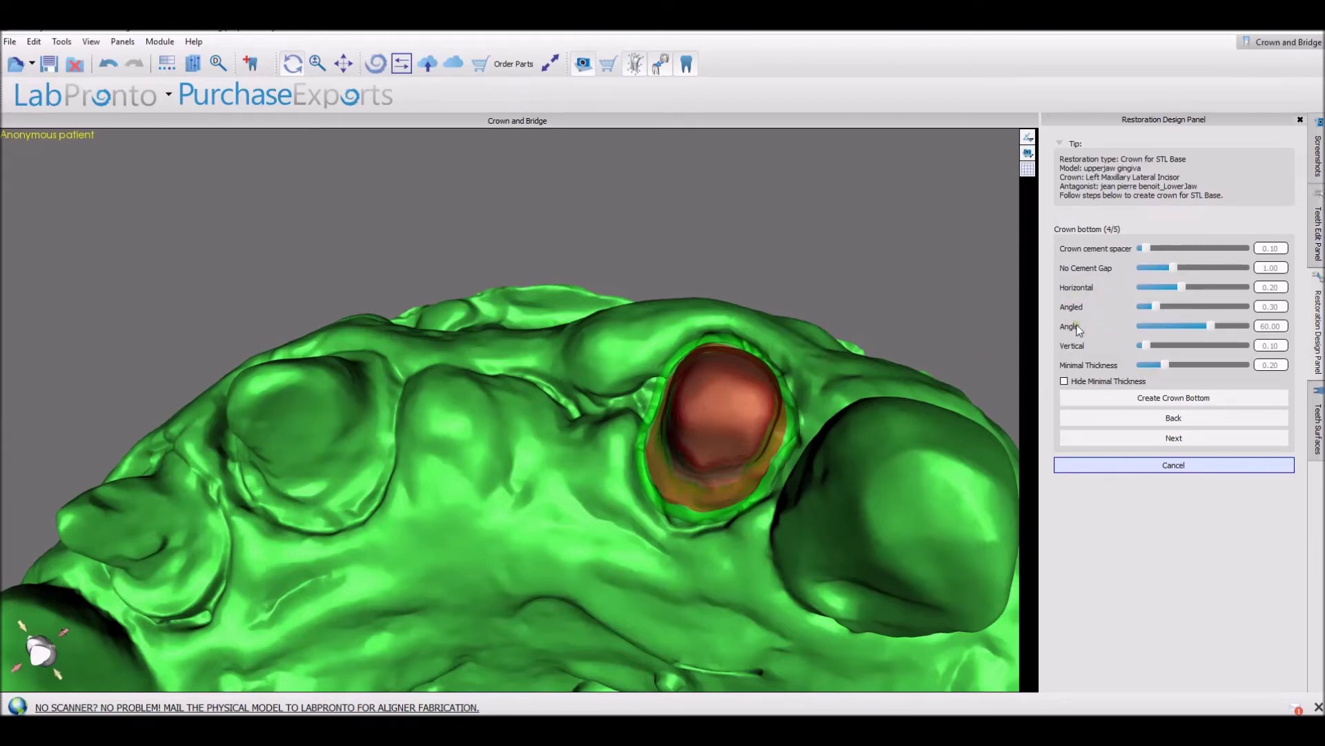
click(1172, 439)
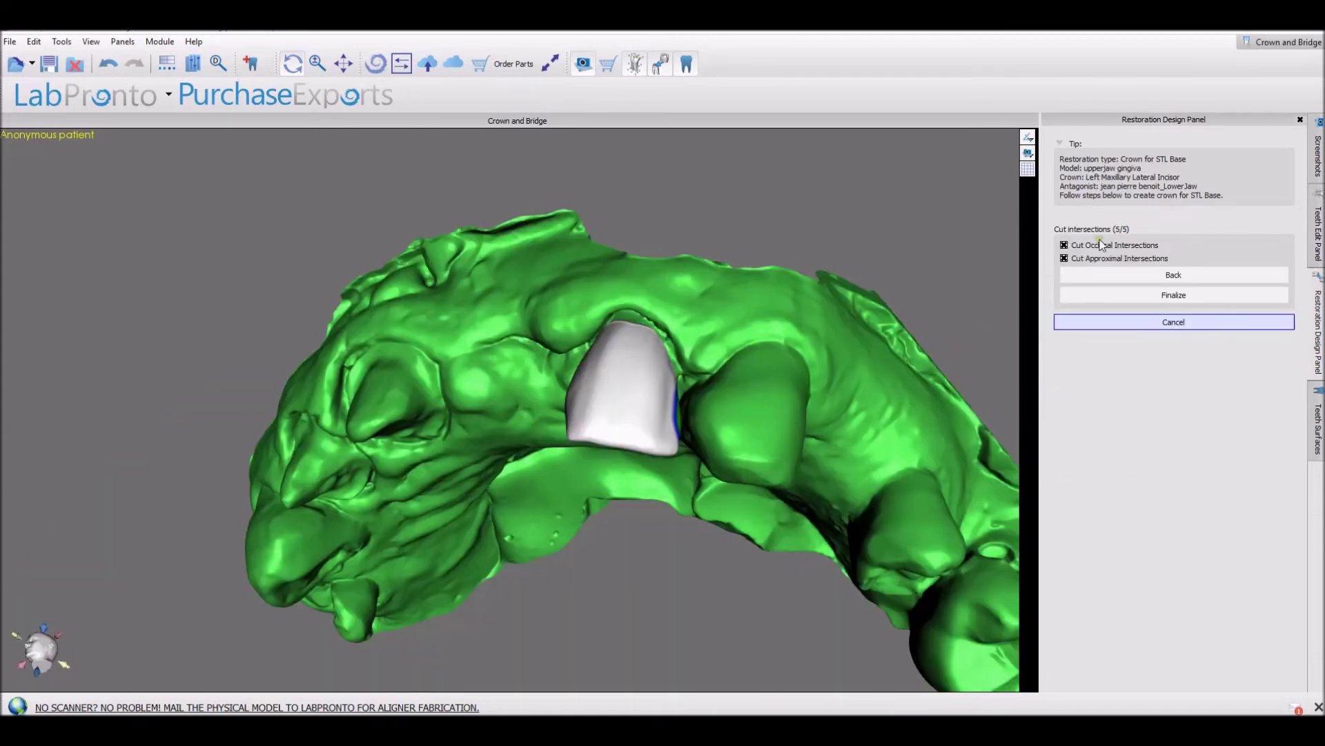
Finalize the Left Maxillary Lateral Incisor crown with both intersection cuts kept
click(1085, 301)
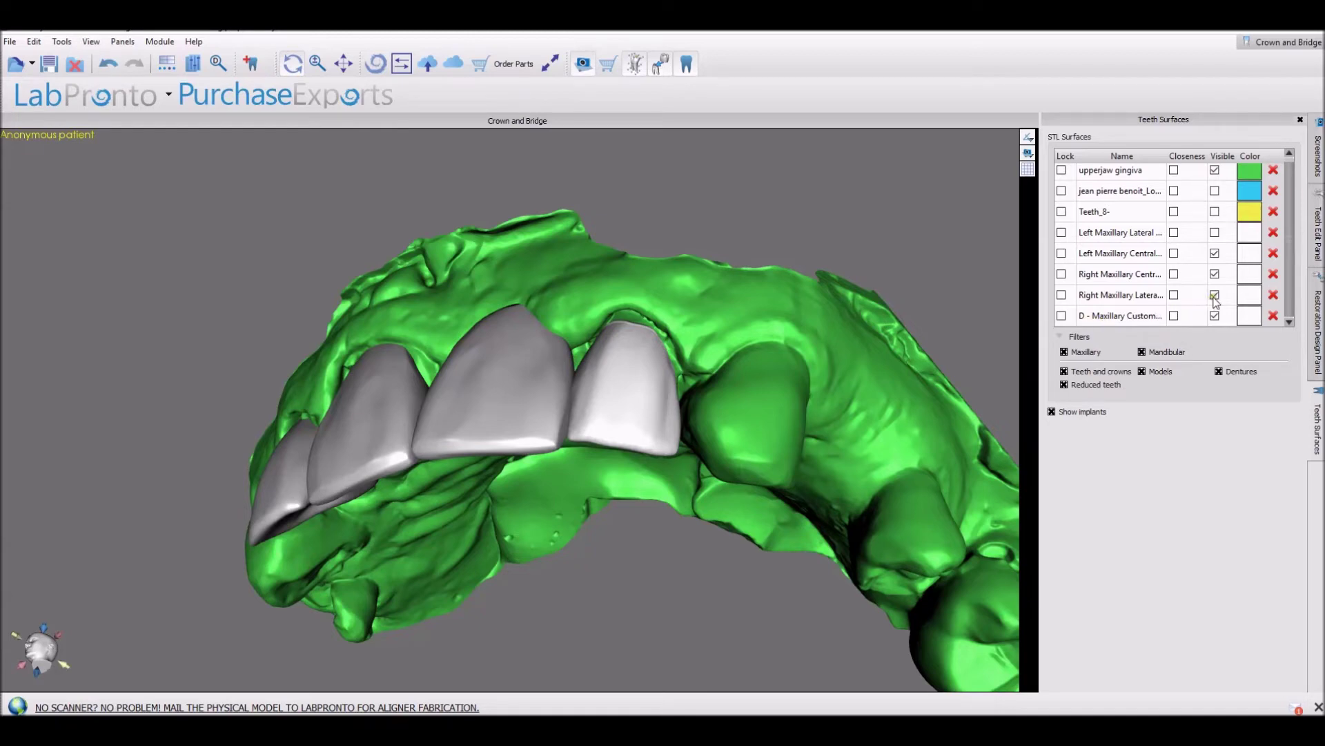
Hide the upperjaw gingiva and orbit to view the crowns from above
click(1215, 171)
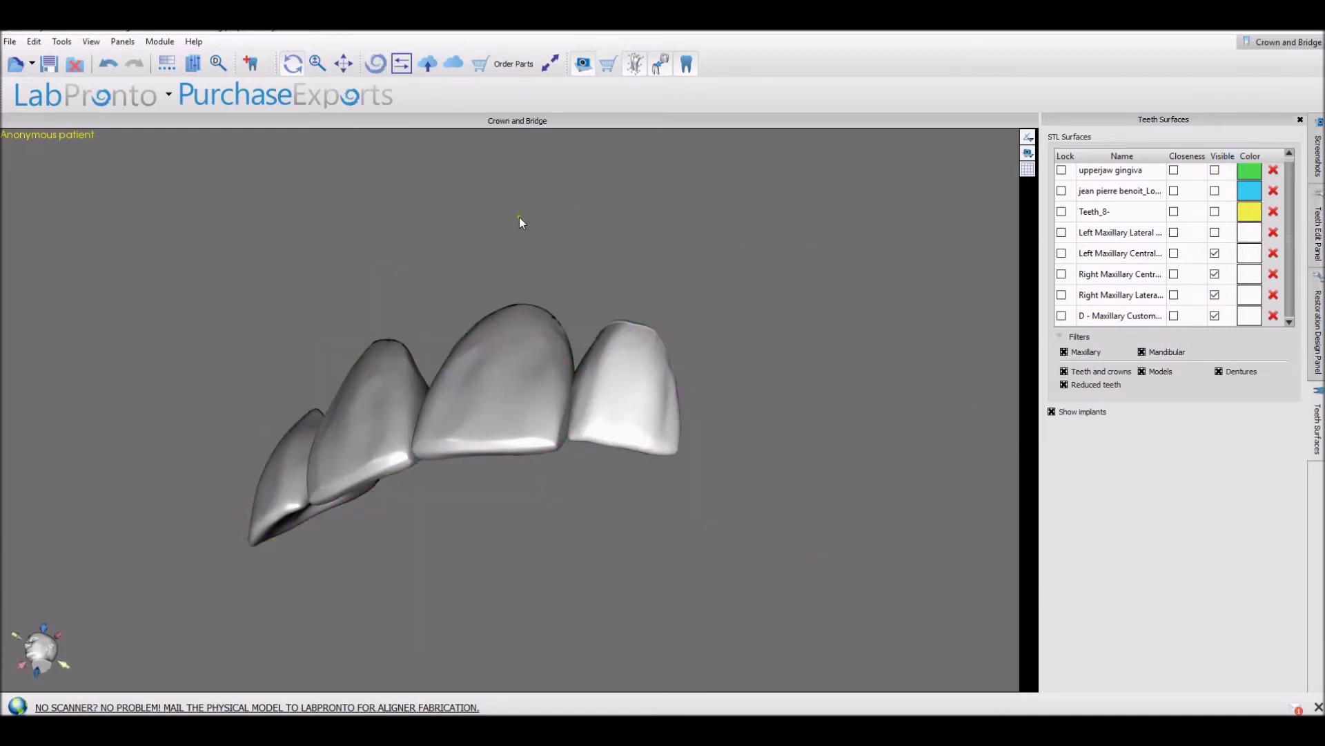
scroll(486, 341, down, 3)
drag(485, 341, 464, 196)
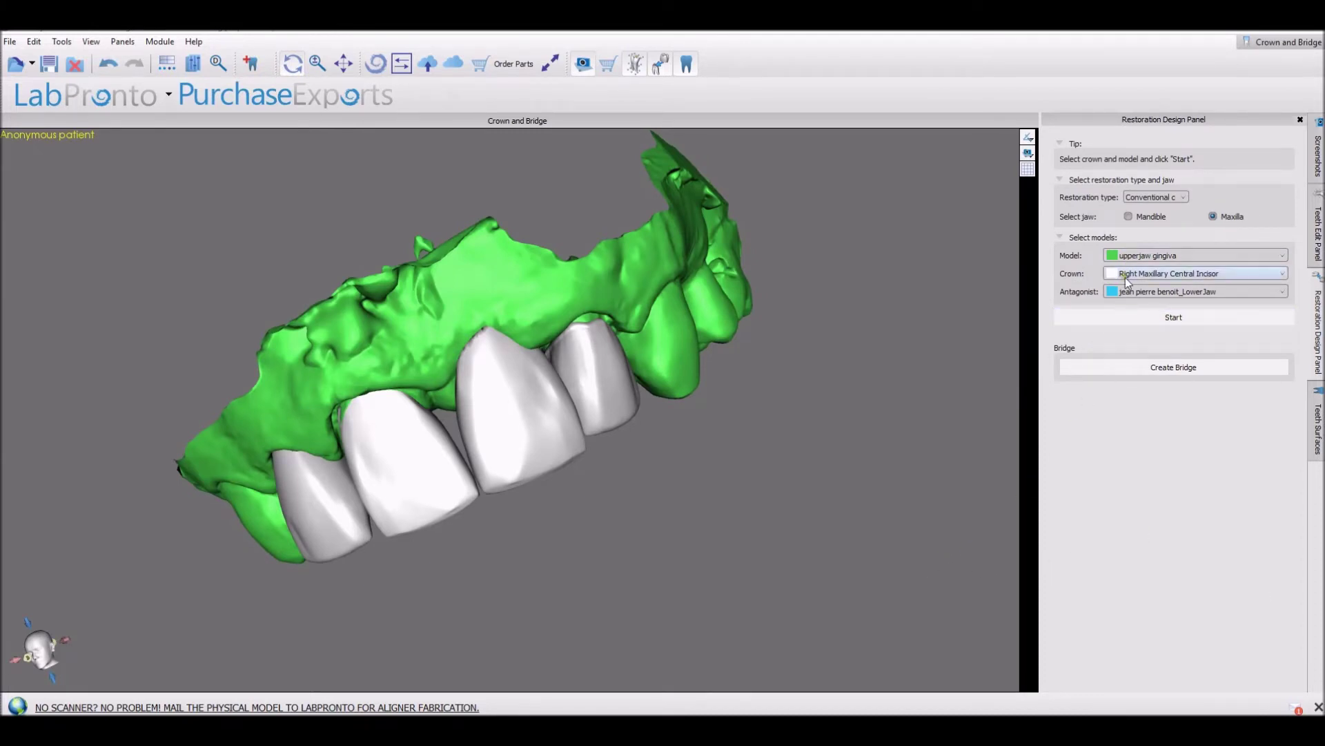
Start a new restoration plan for the Right Maxillary Central Incisor and accept its insertion direction
click(1134, 321)
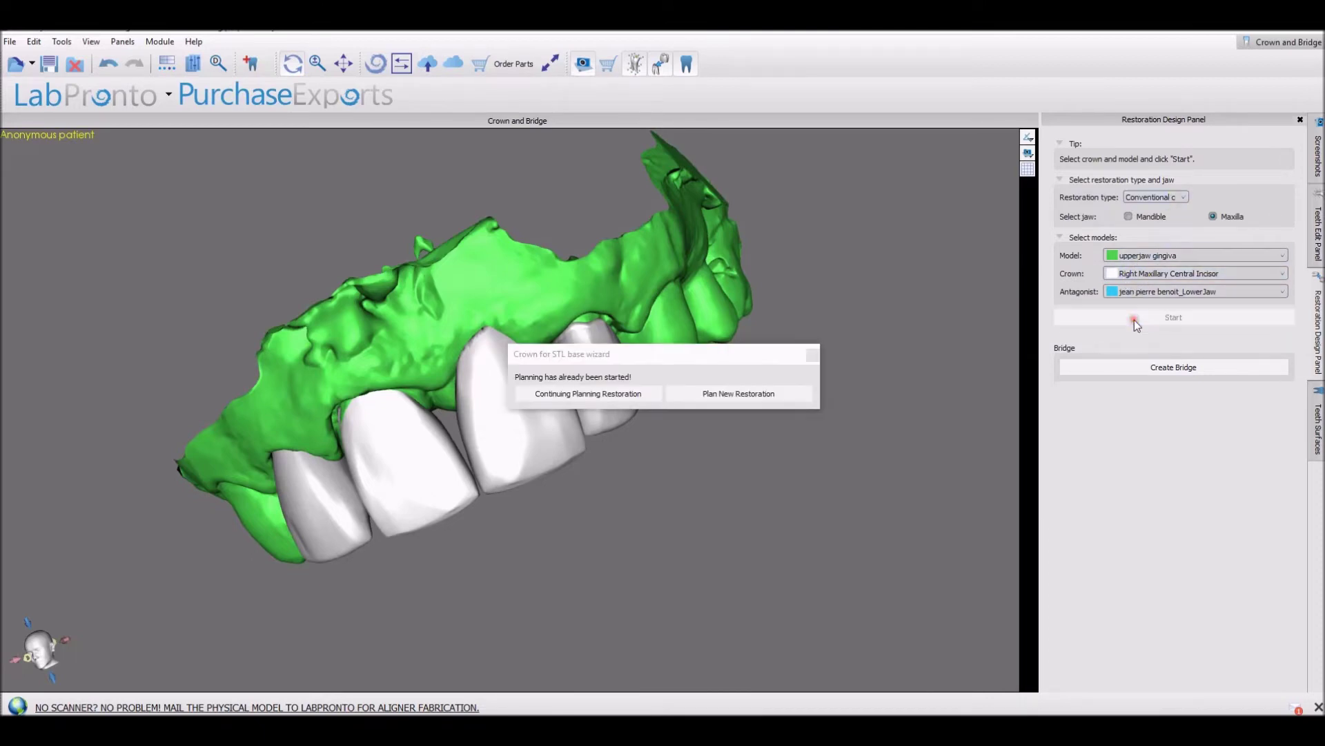
click(753, 397)
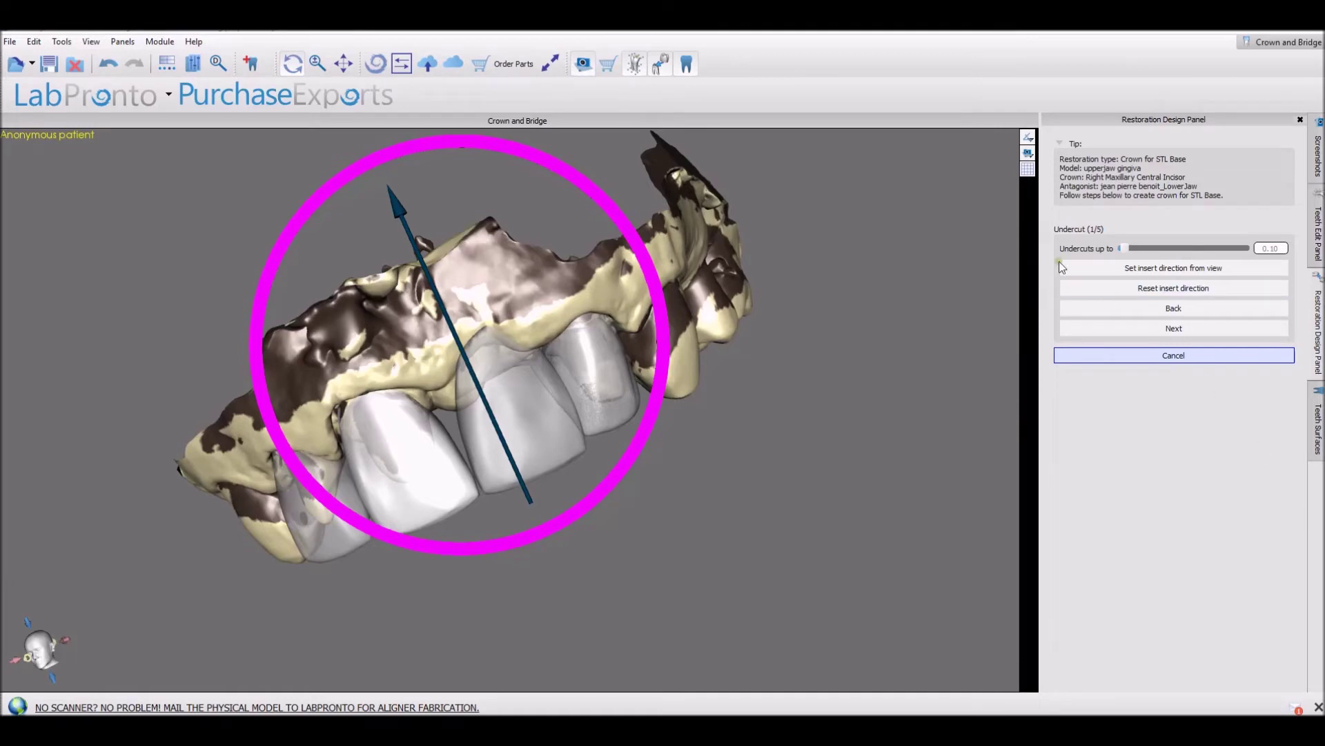
click(1125, 329)
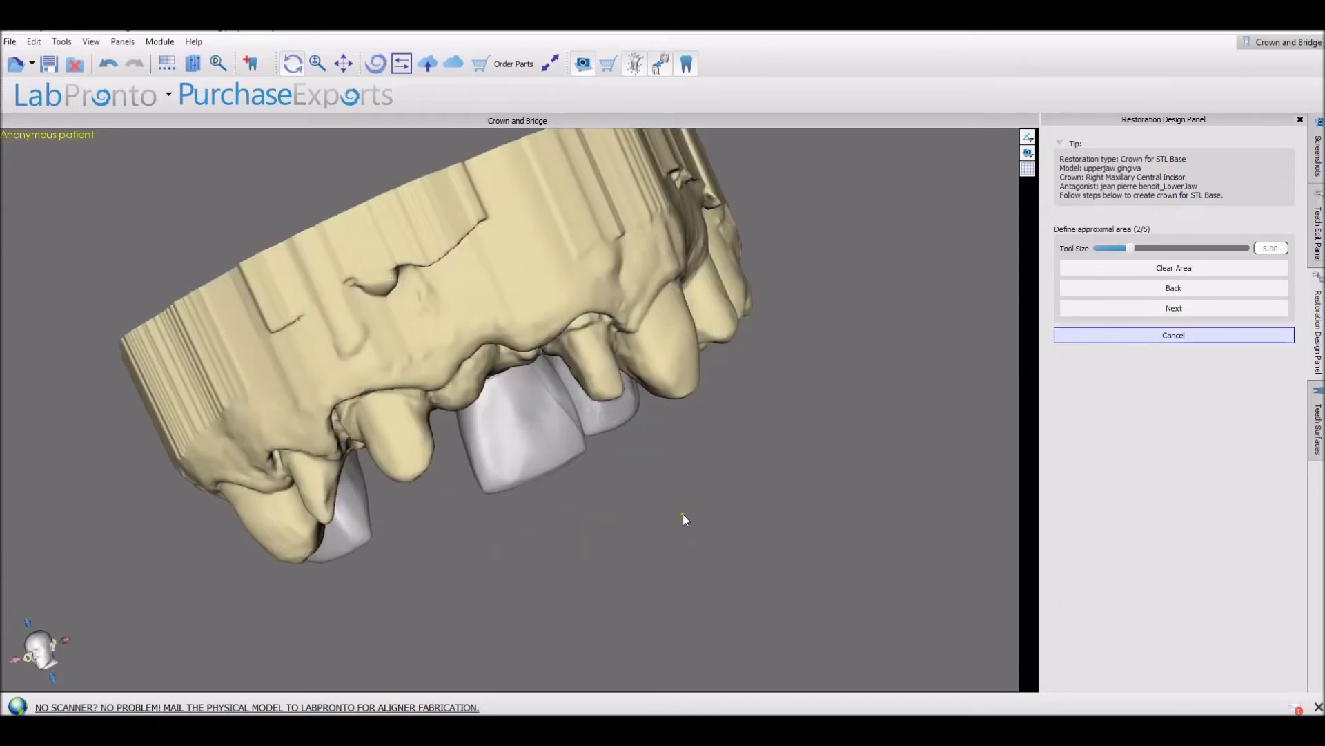
Pass the approximal-area step and accept the margin curve around the central incisor preparation
drag(701, 517, 641, 513)
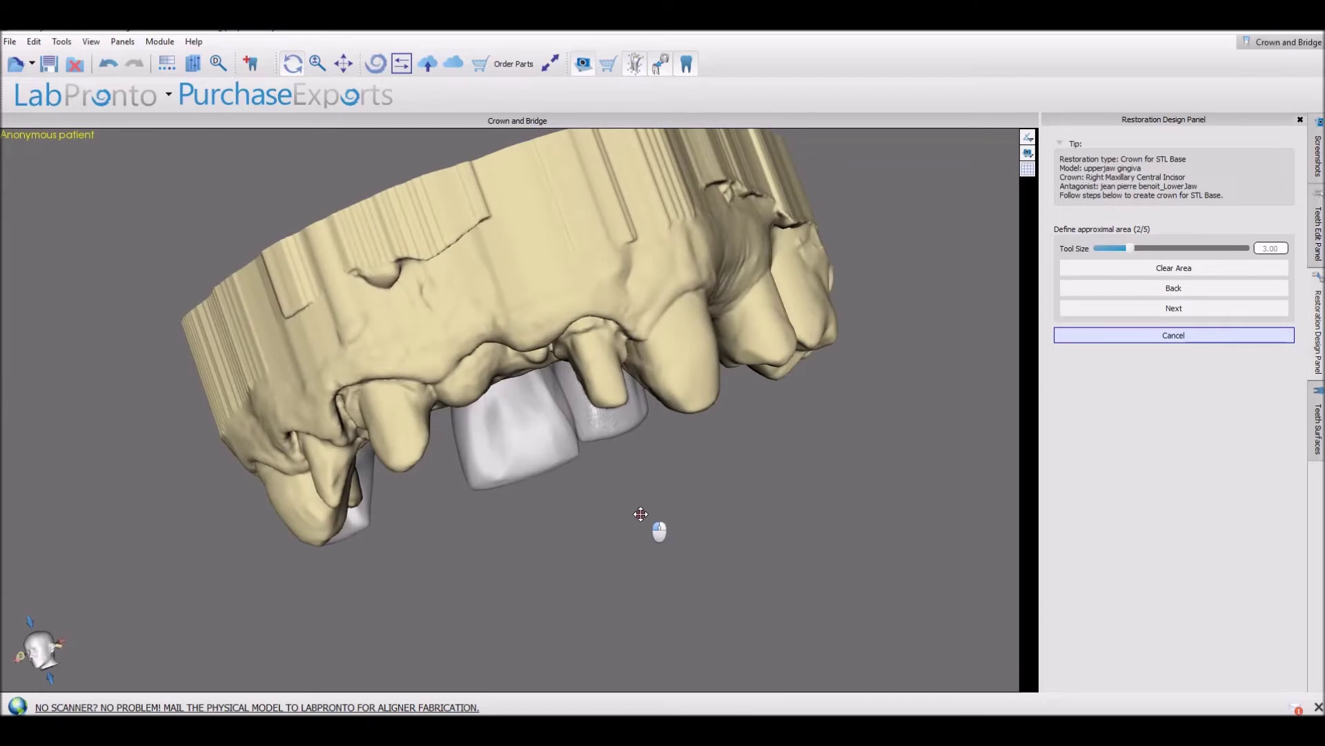
click(1108, 309)
mouse_move(593, 573)
mouse_down()
mouse_move(553, 460)
mouse_move(545, 531)
mouse_move(500, 446)
mouse_move(544, 436)
mouse_move(540, 482)
mouse_move(478, 552)
mouse_move(542, 359)
mouse_move(558, 406)
mouse_up()
right_drag(533, 479, 592, 479)
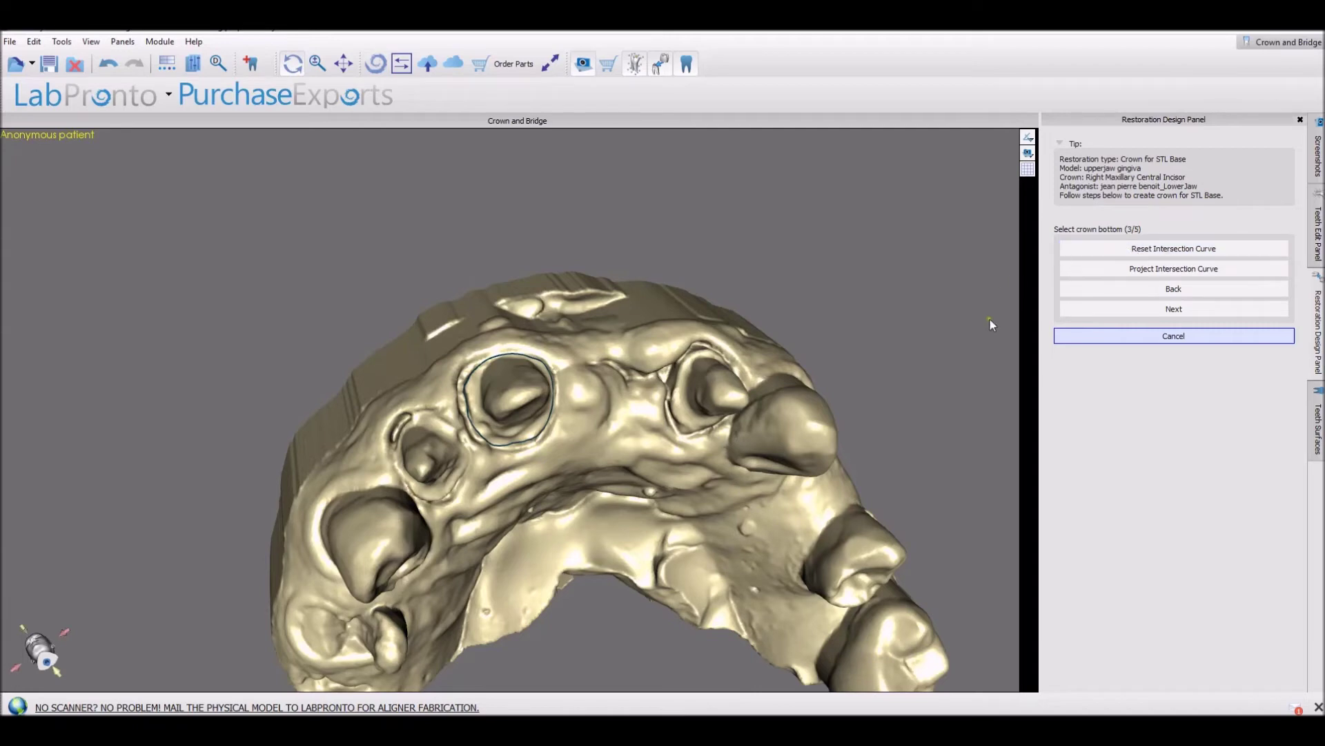
click(1198, 315)
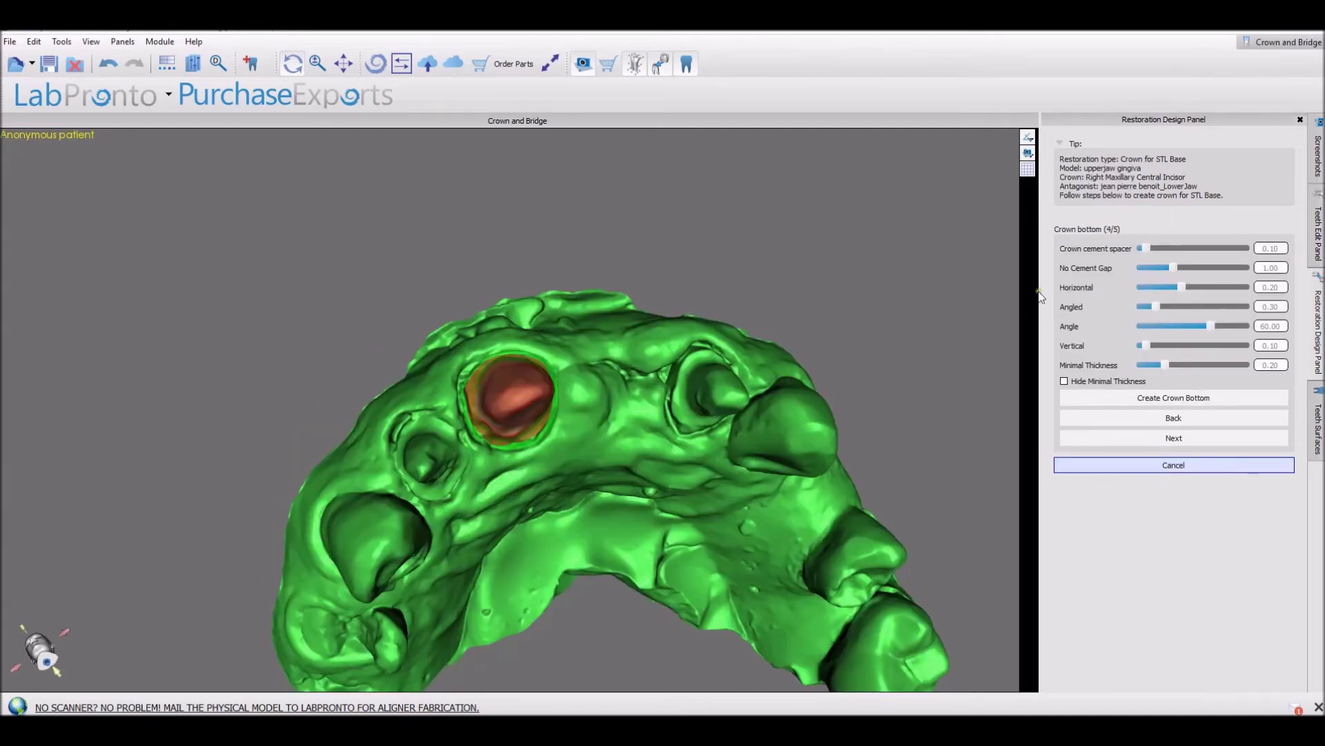
Merge the crown bottom and finalize the Right Maxillary Central Incisor crown
scroll(867, 362, up, 3)
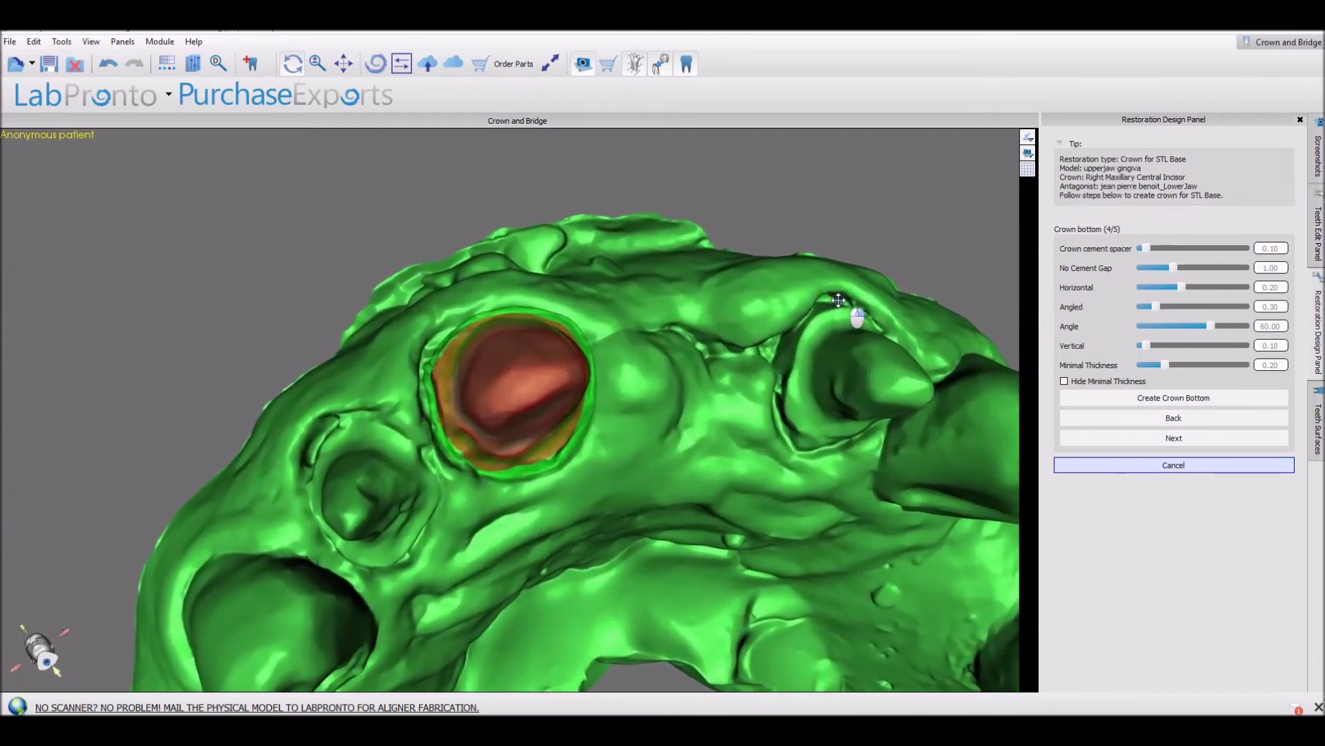
click(1128, 442)
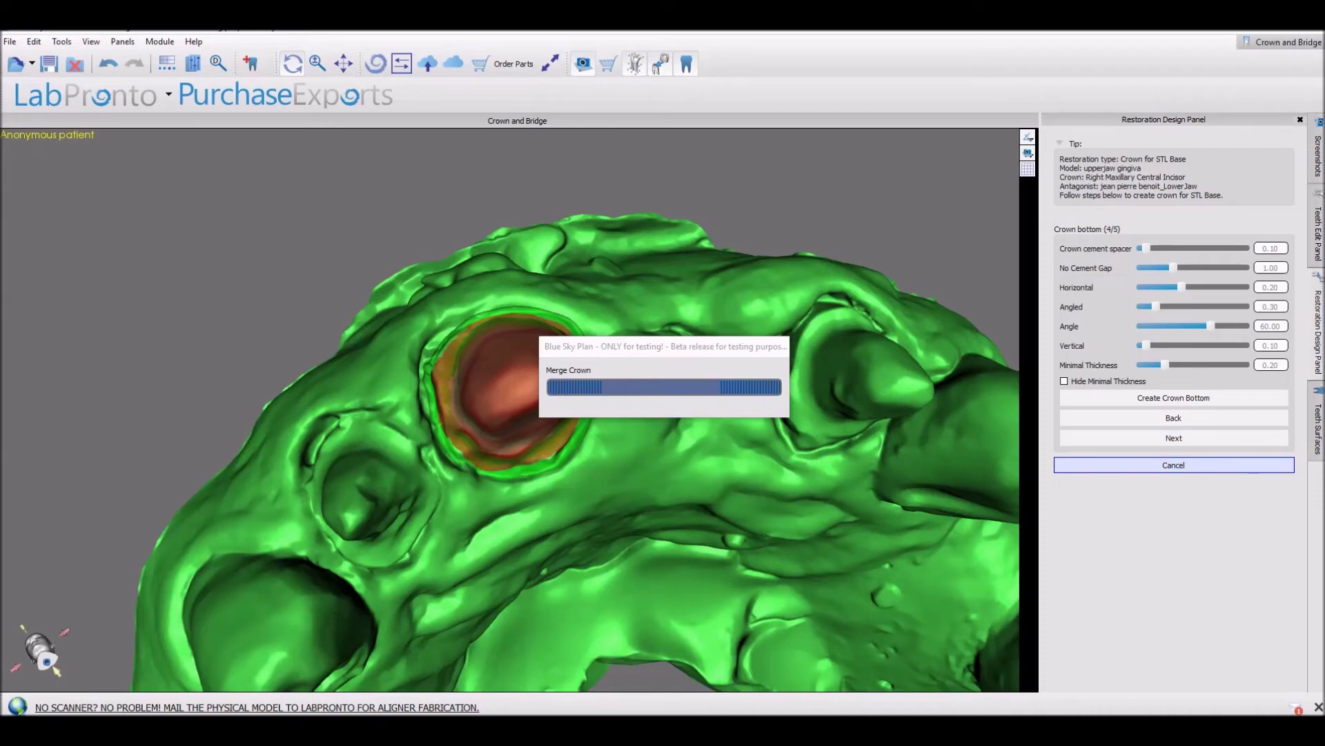
click(1155, 301)
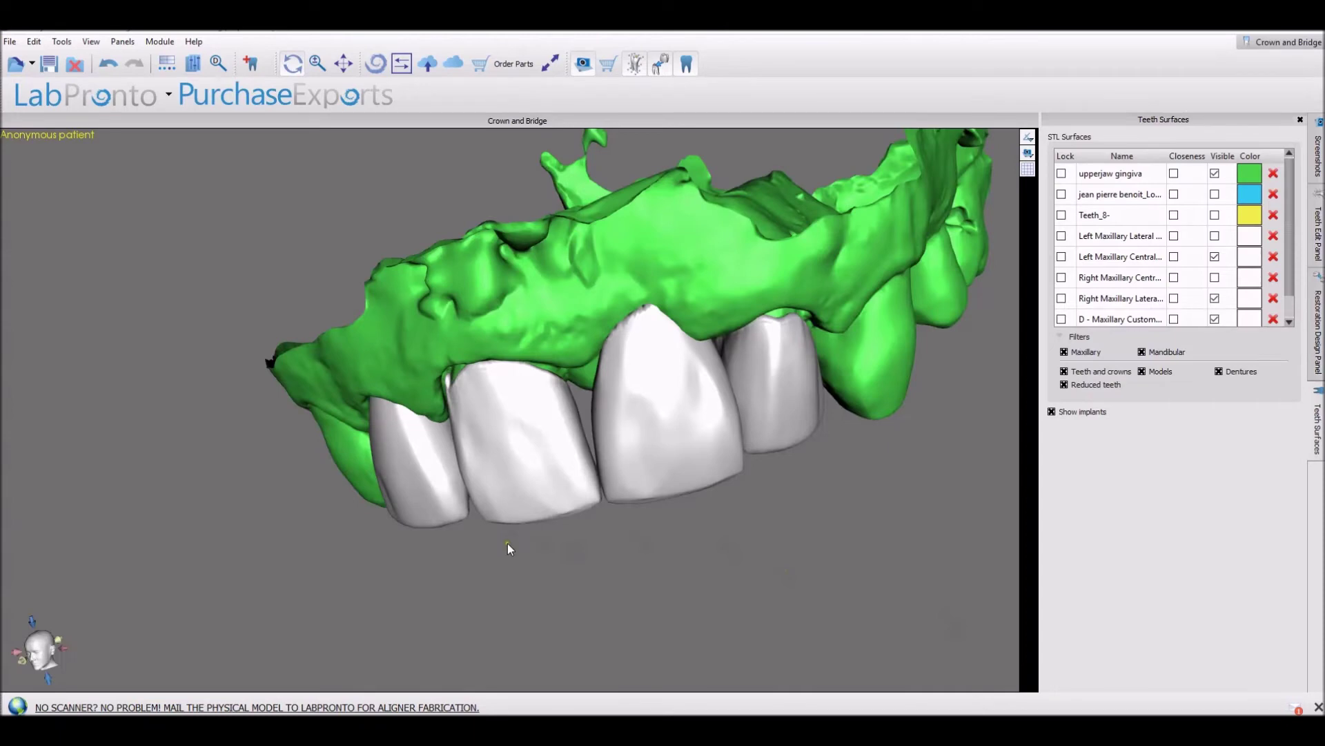
drag(508, 544, 607, 584)
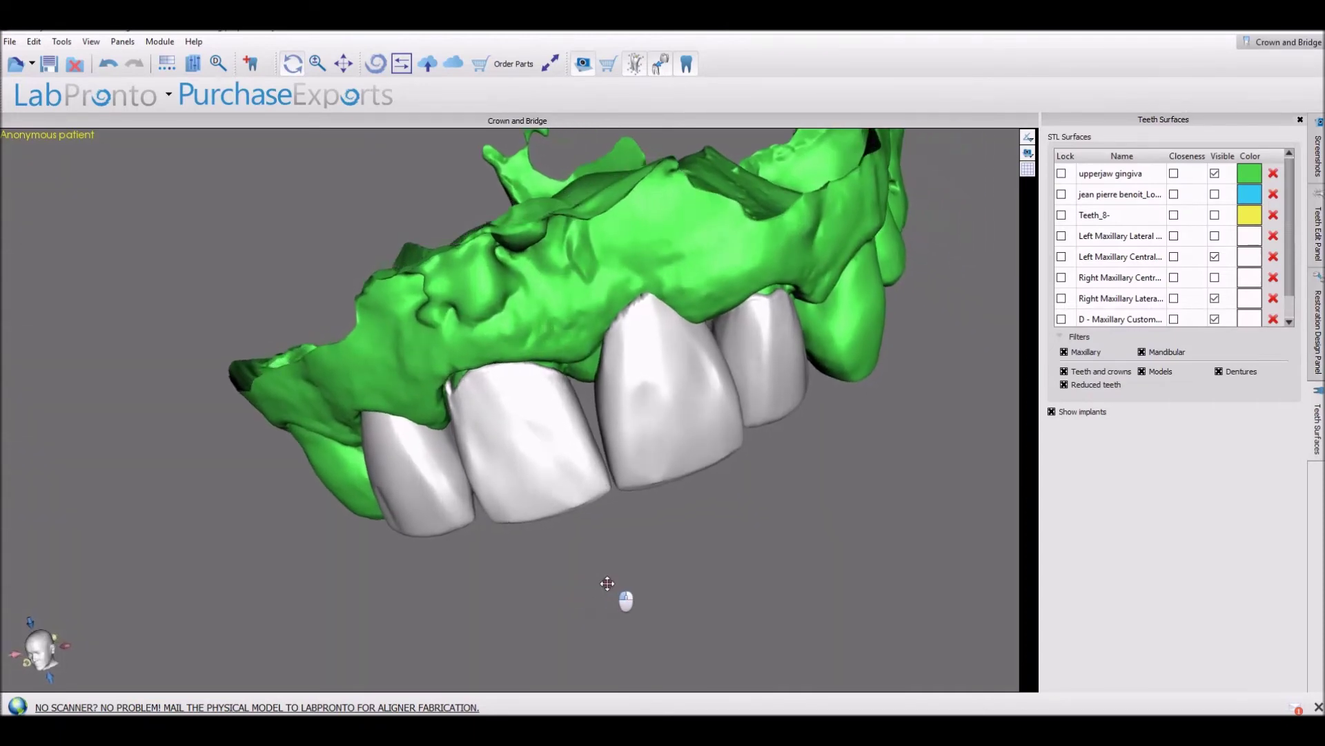
Inspect the crowns by toggling gingiva and crown visibility, then return to restoration setup
click(1215, 174)
drag(573, 525, 601, 414)
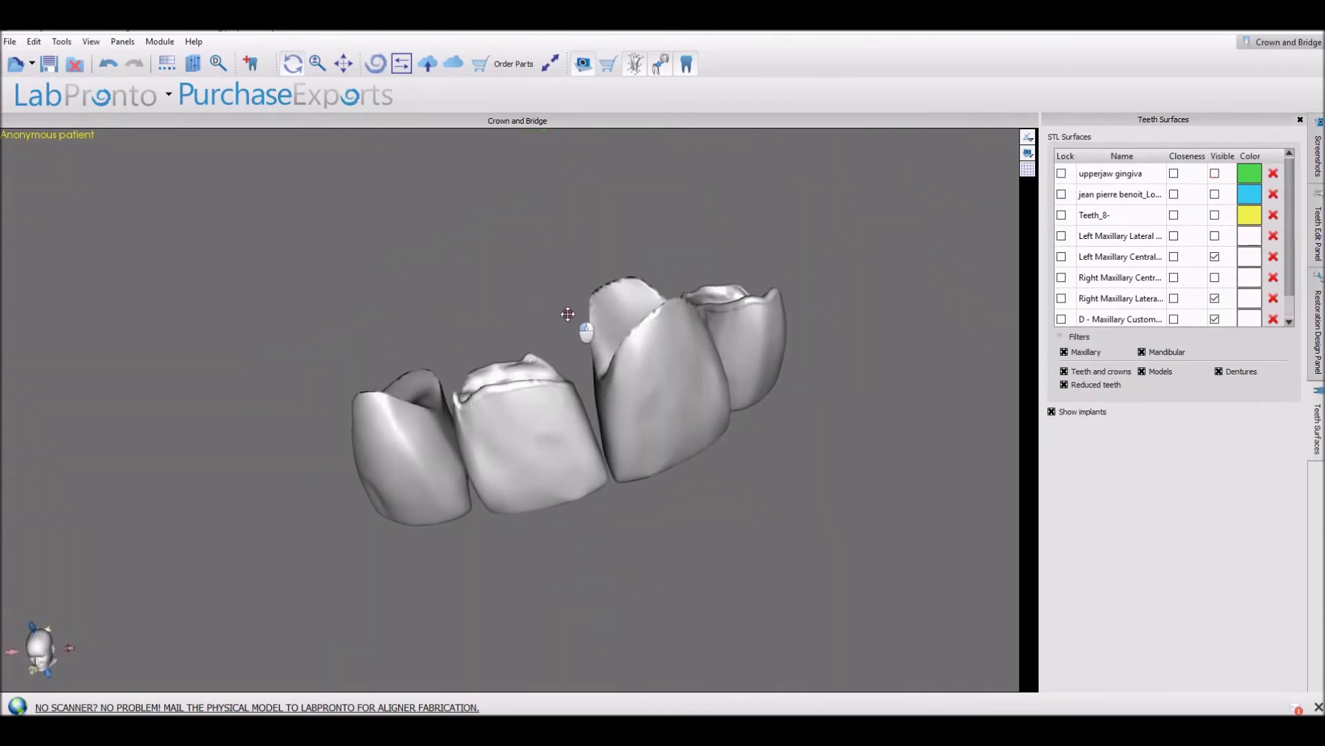
click(1215, 173)
click(1215, 257)
click(1215, 257)
drag(621, 600, 686, 514)
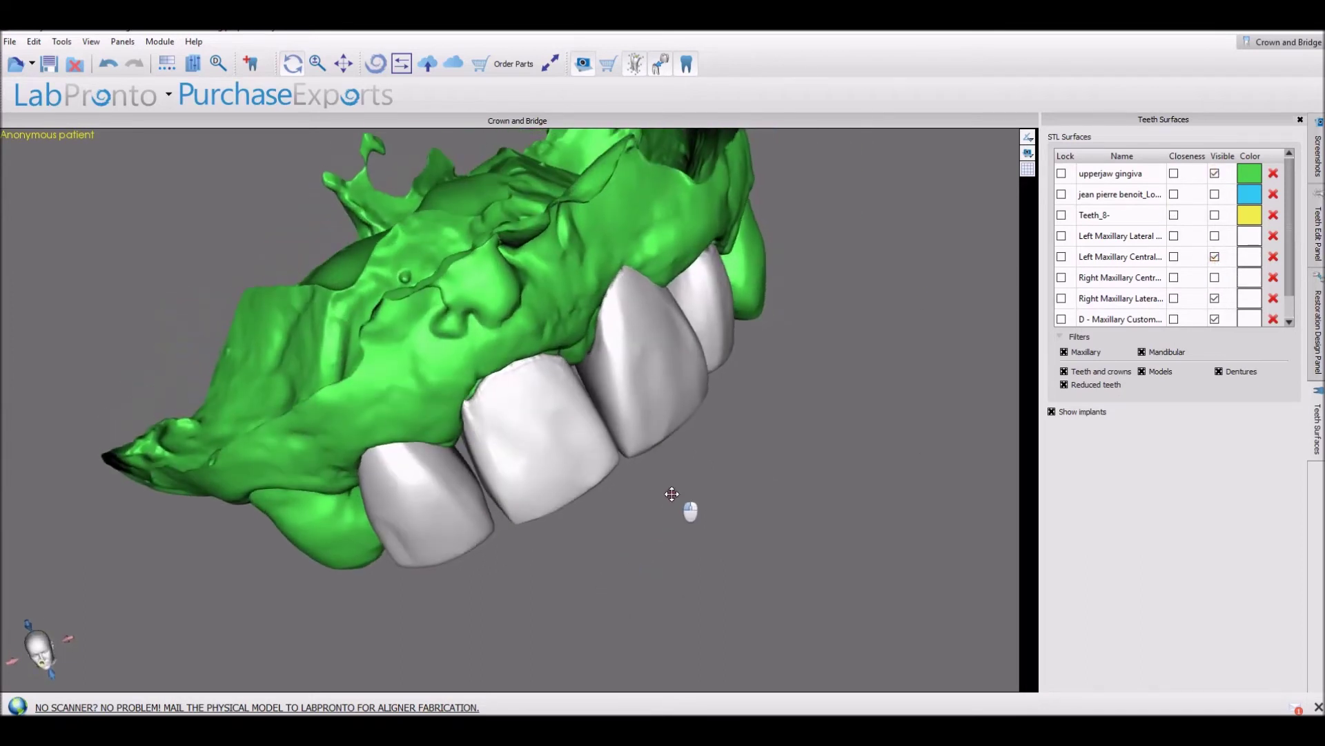
click(1215, 298)
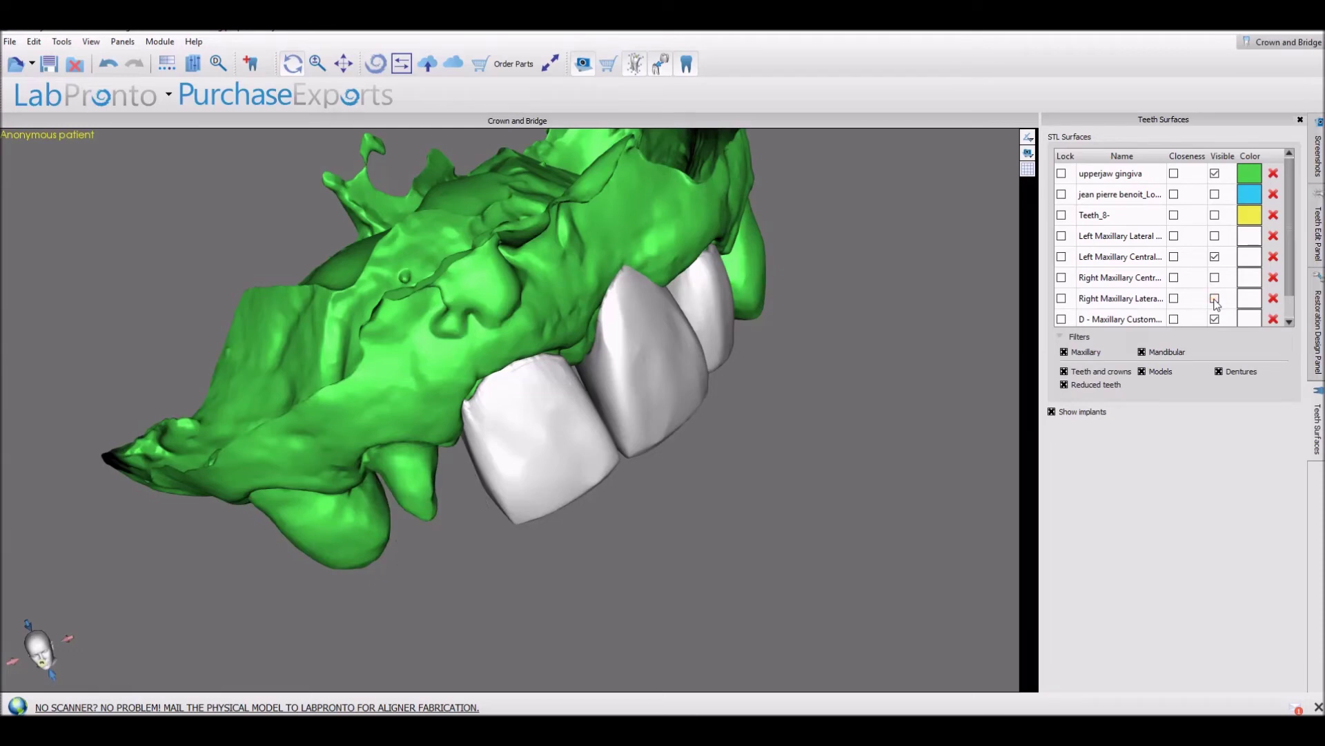
click(1215, 299)
click(1319, 331)
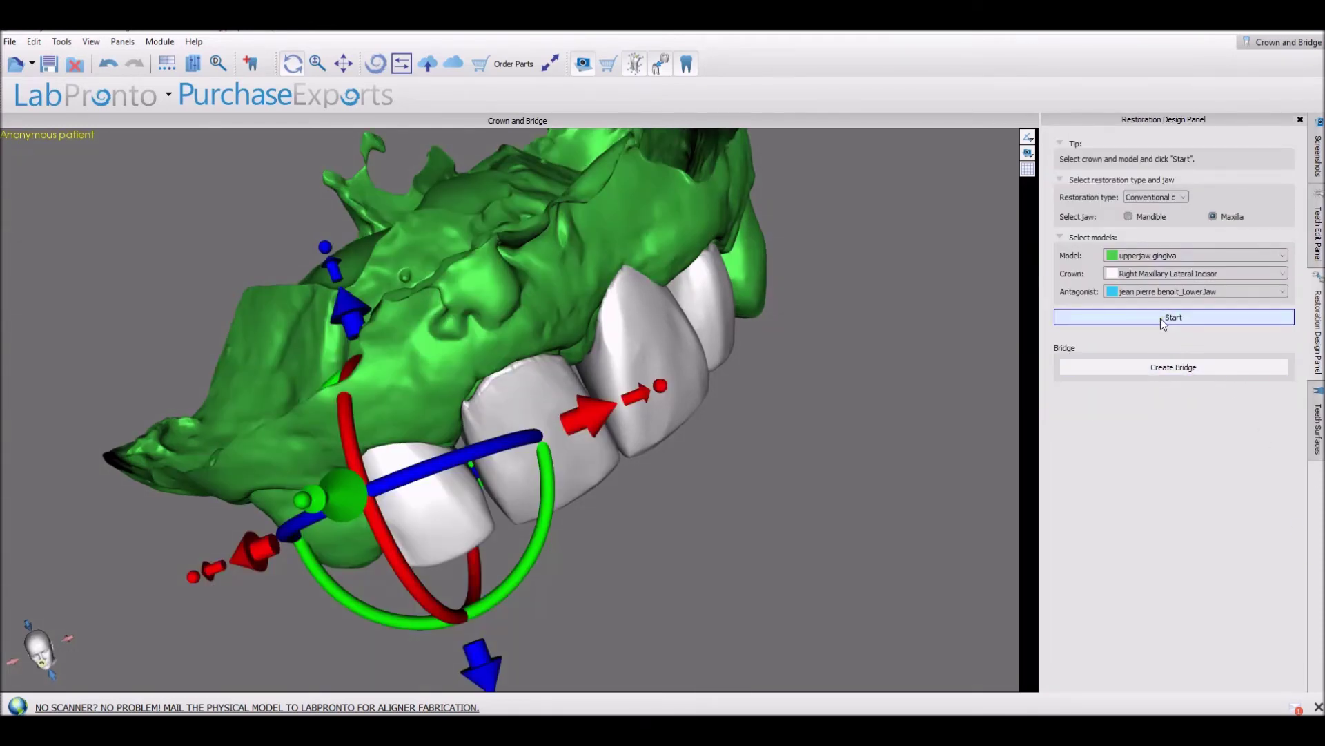
Start a new restoration plan for the Right Maxillary Lateral Incisor and accept its insertion direction
click(1161, 318)
click(752, 392)
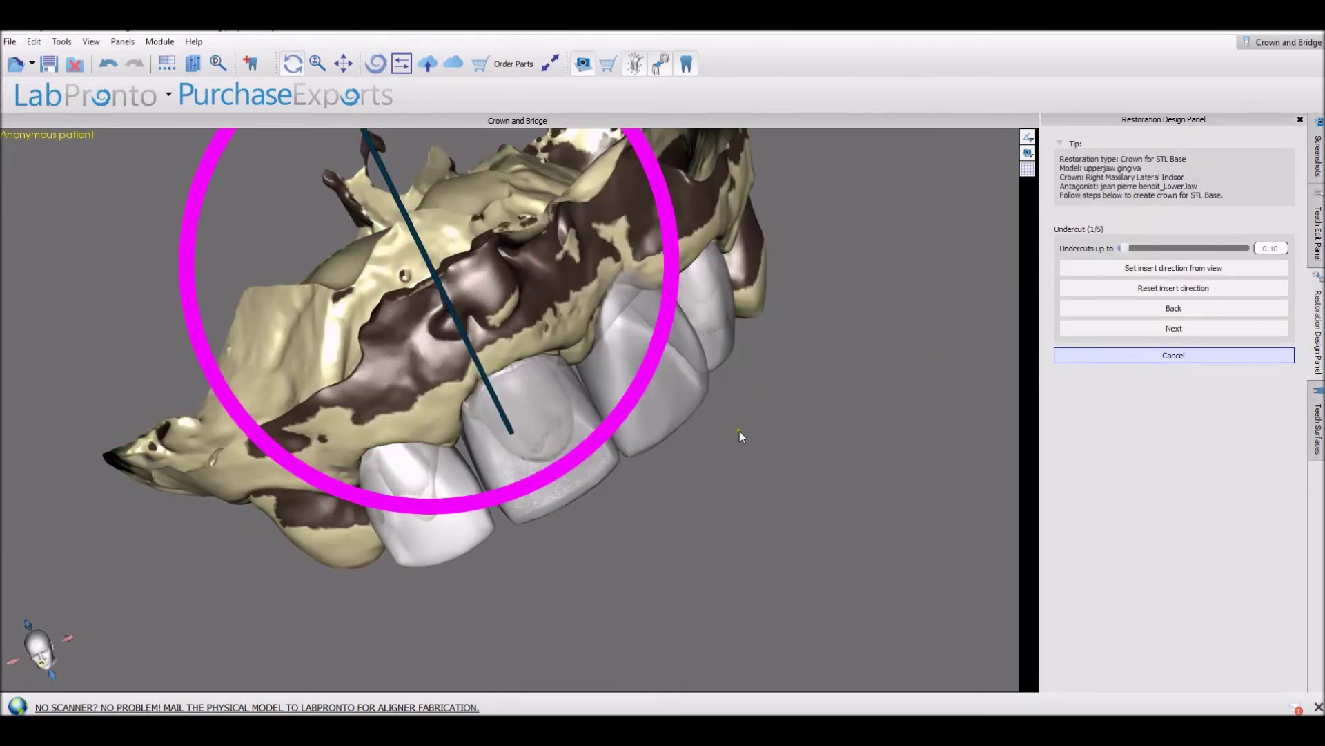
click(1161, 330)
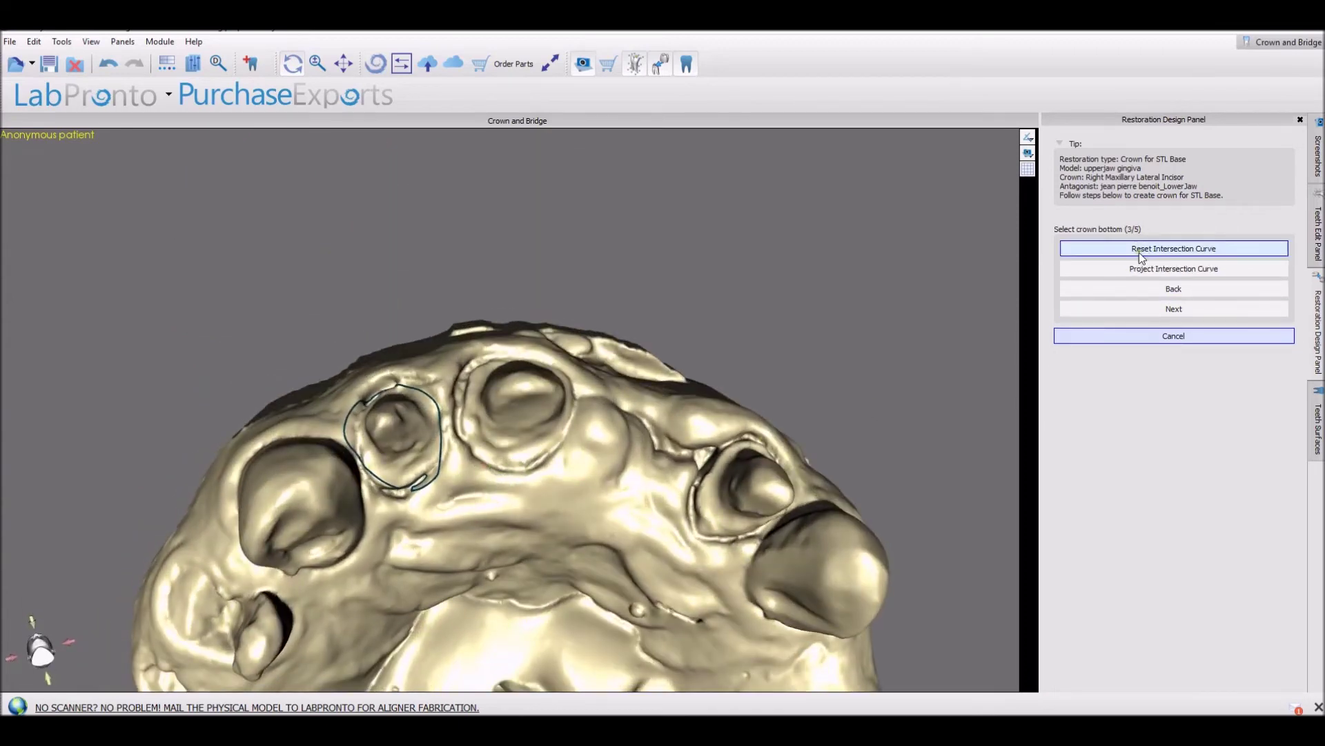
Clear the existing margin curve and begin tracing a new one along the preparation
click(1141, 254)
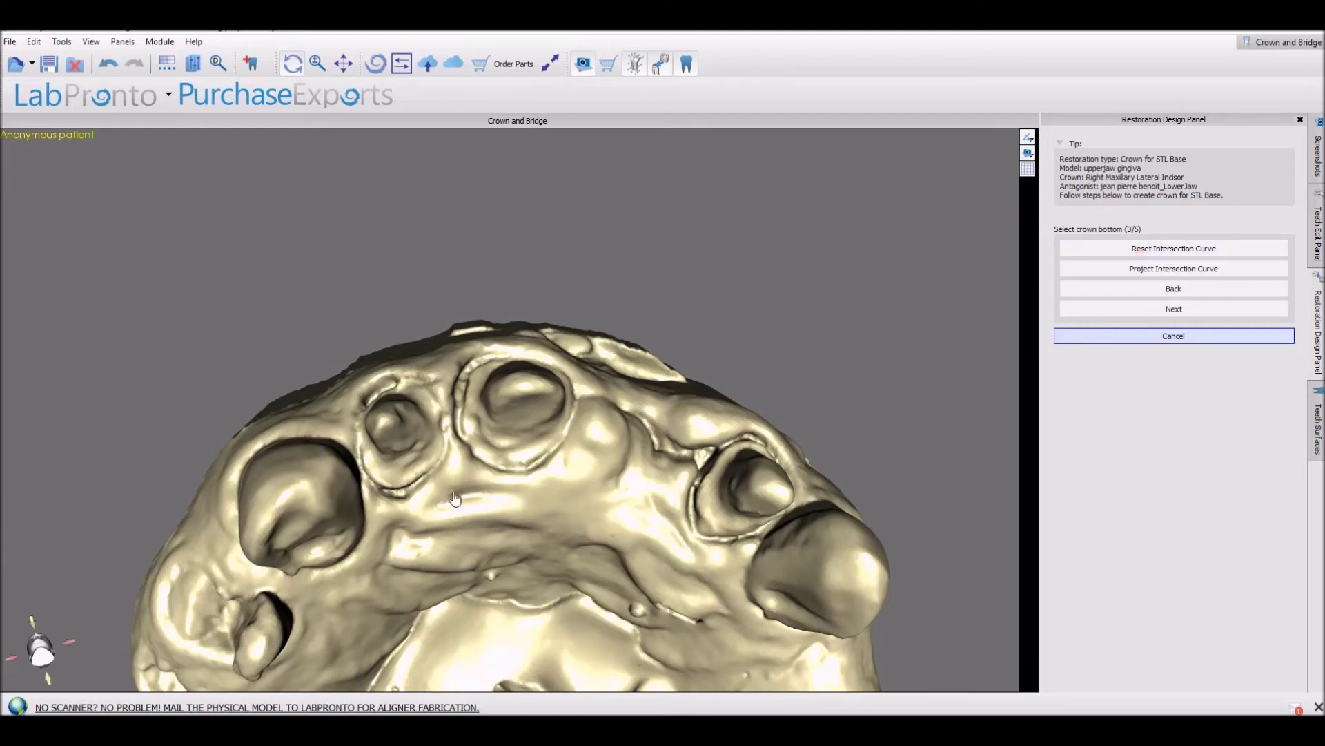
click(403, 481)
click(429, 469)
scroll(430, 468, up, 3)
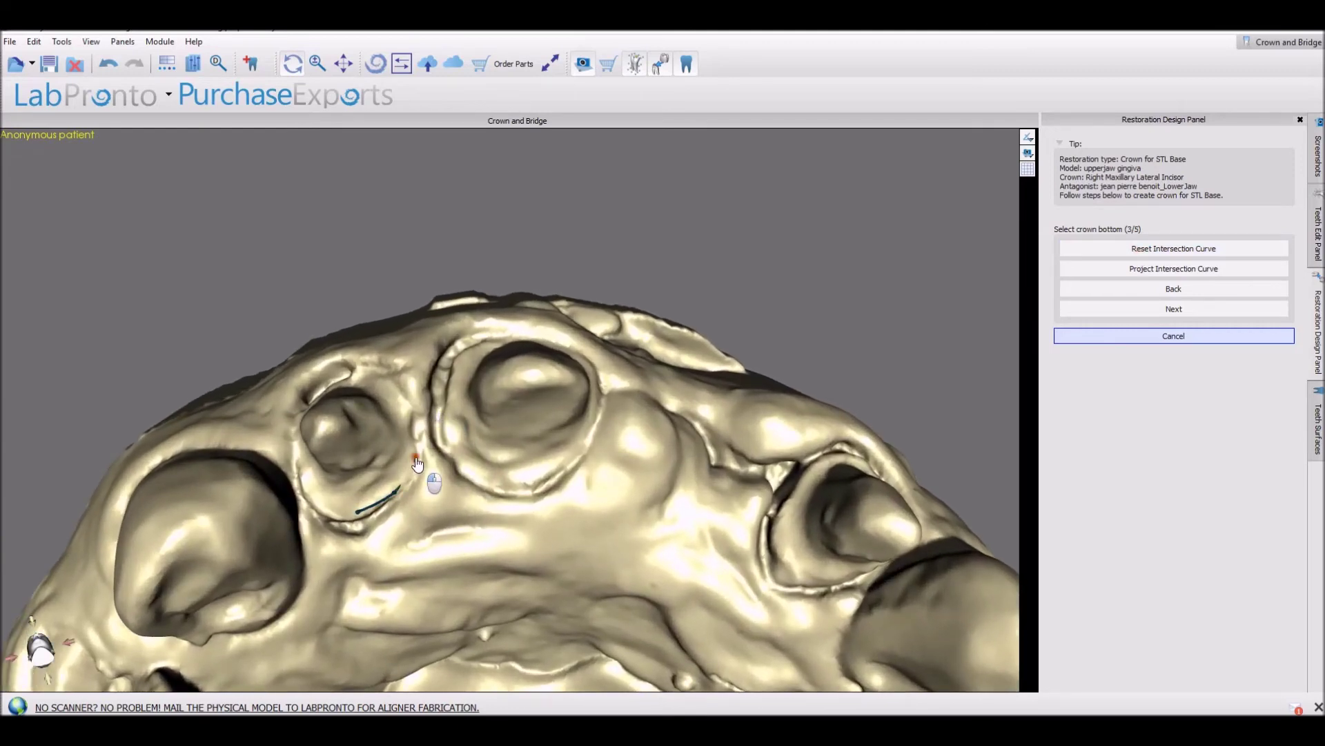
click(404, 420)
click(374, 384)
middle_drag(333, 435, 582, 494)
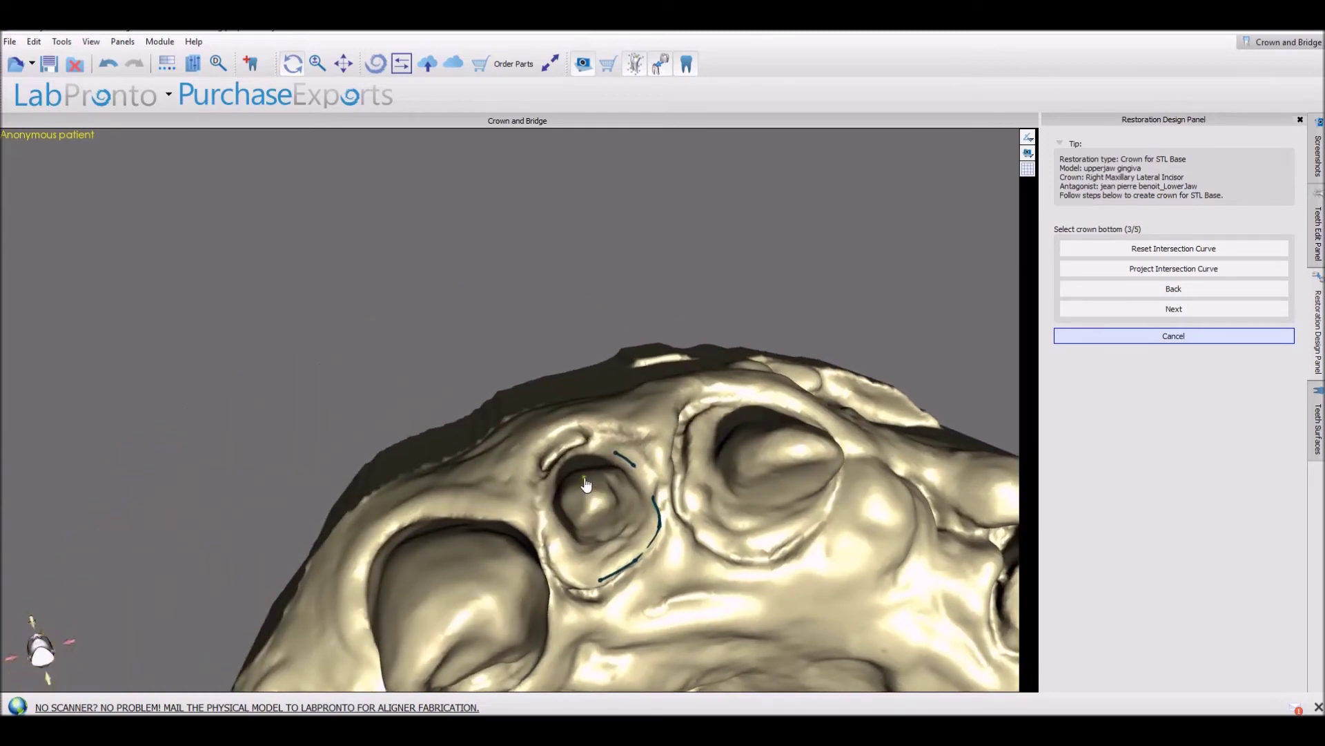
Complete and close the margin curve around the lateral incisor preparation and accept it
click(546, 479)
click(578, 590)
click(588, 586)
click(591, 587)
click(593, 587)
click(599, 586)
click(599, 586)
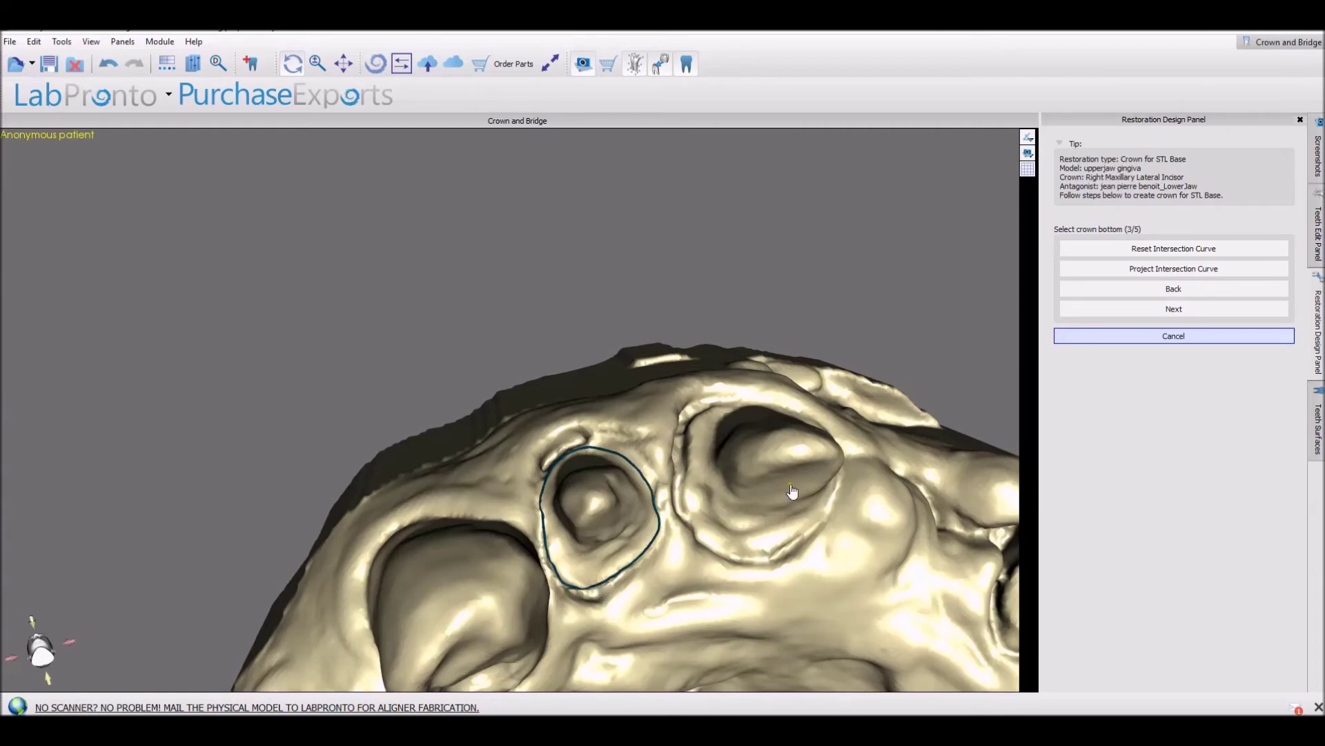
click(1165, 311)
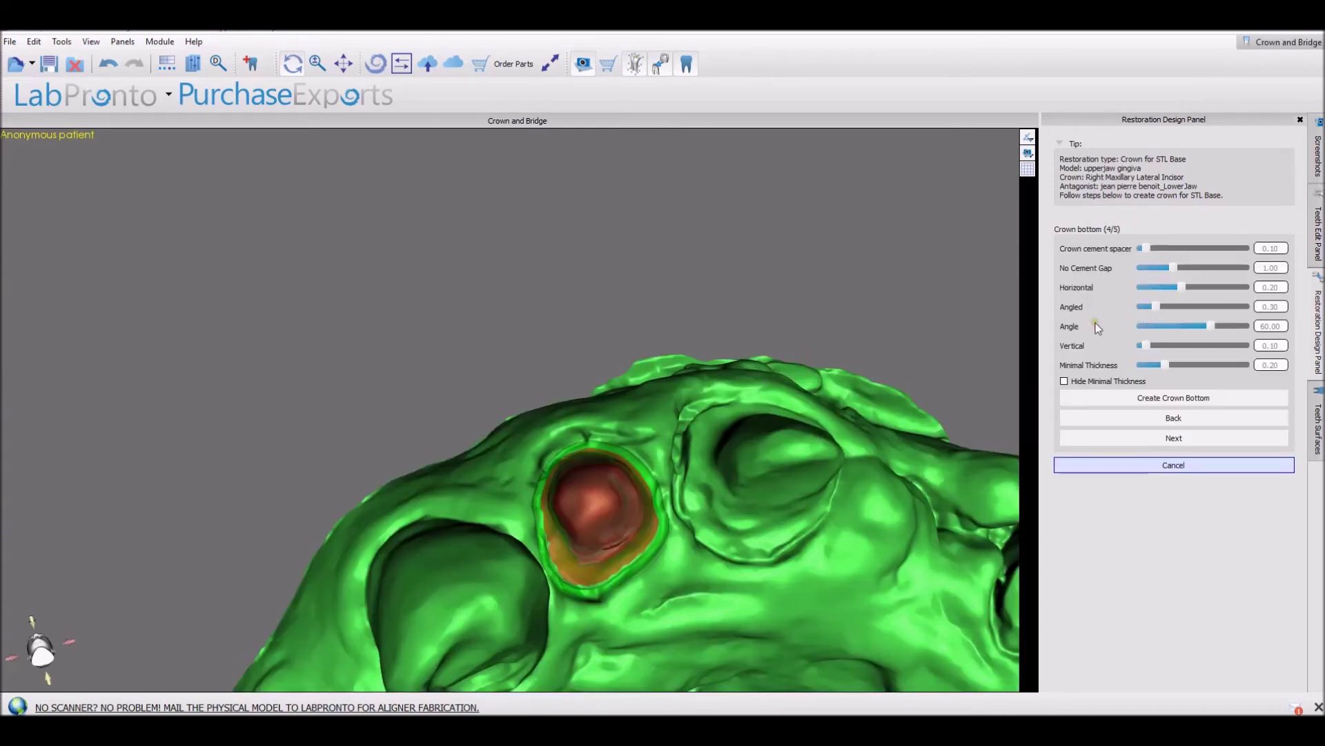
Merge the crown bottom and finalize the Right Maxillary Lateral Incisor crown
click(1197, 442)
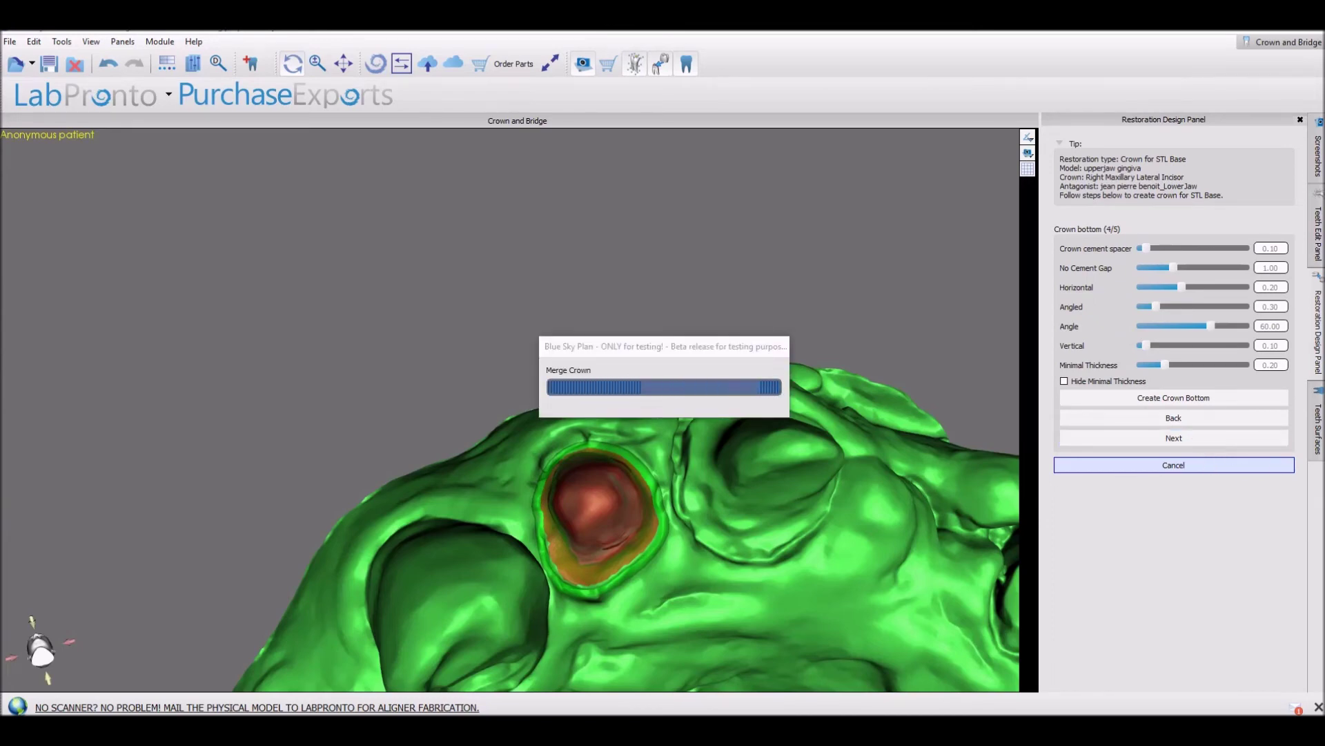
click(1137, 296)
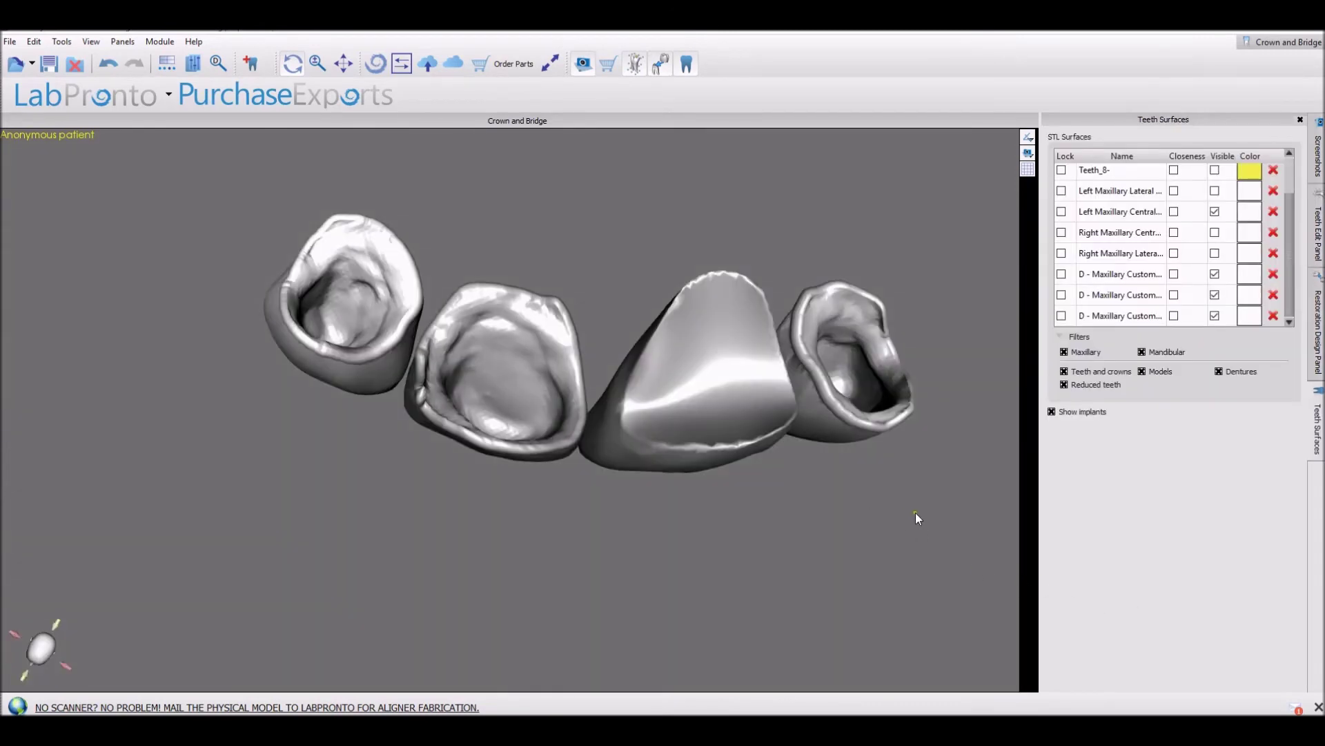
drag(916, 512, 769, 476)
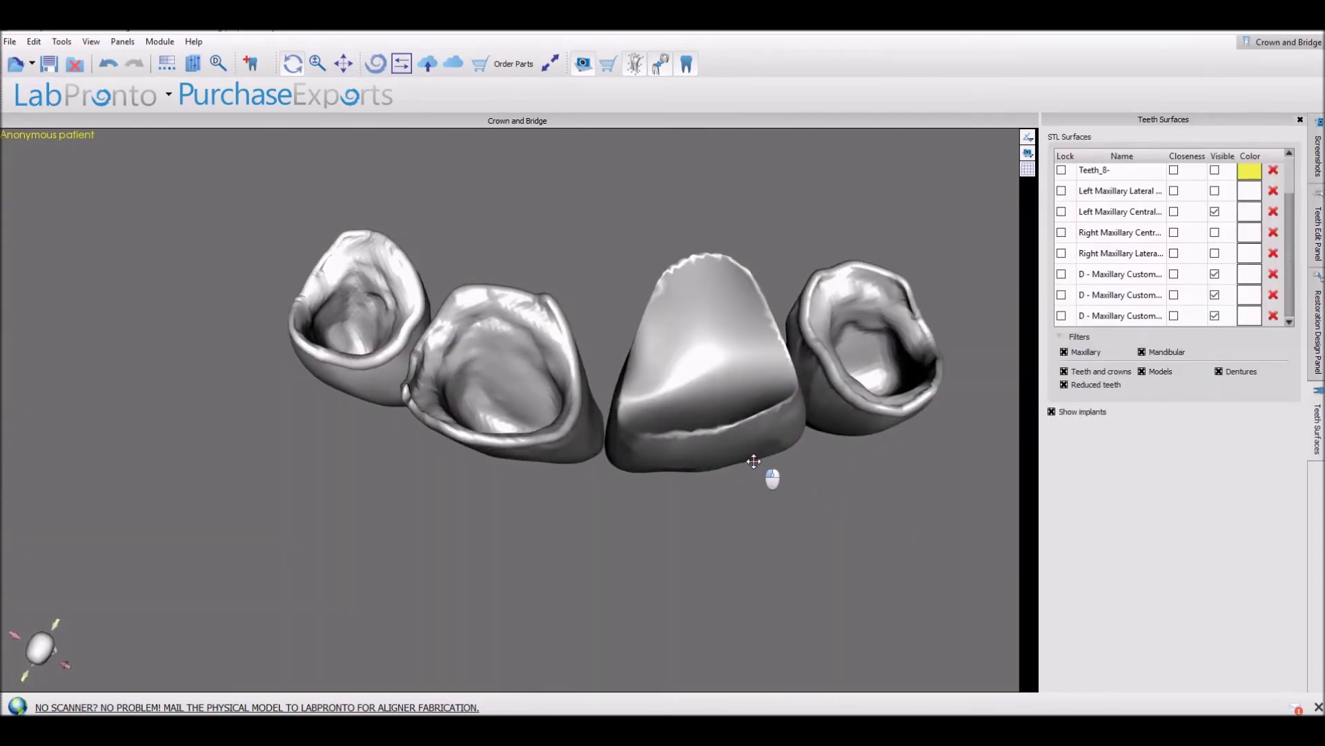
Toggle a custom crown and the right central incisor crown on and off in Teeth Surfaces
drag(630, 577, 589, 590)
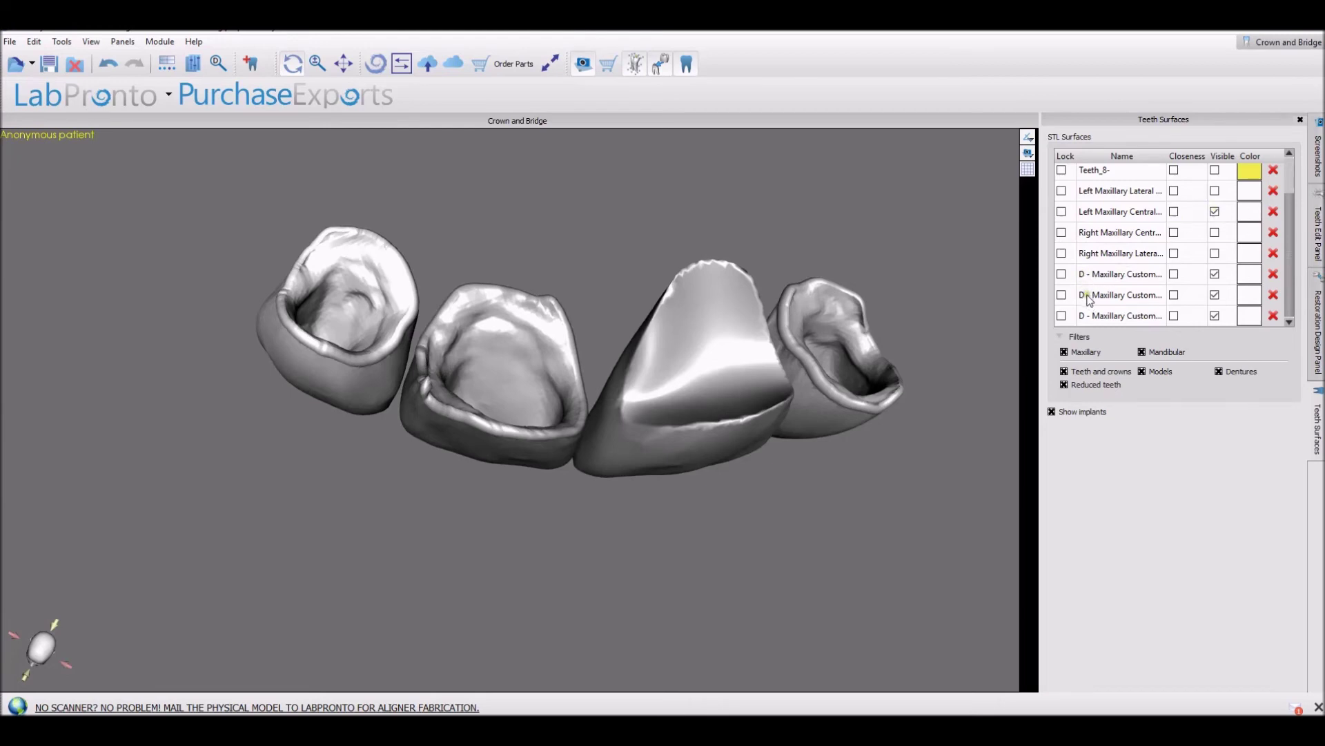
click(1231, 293)
click(1231, 293)
click(1215, 233)
click(1215, 233)
Make the upper-jaw gingiva visible again and bring back the Restoration Design panel
scroll(1173, 242, up, 1)
drag(709, 567, 807, 450)
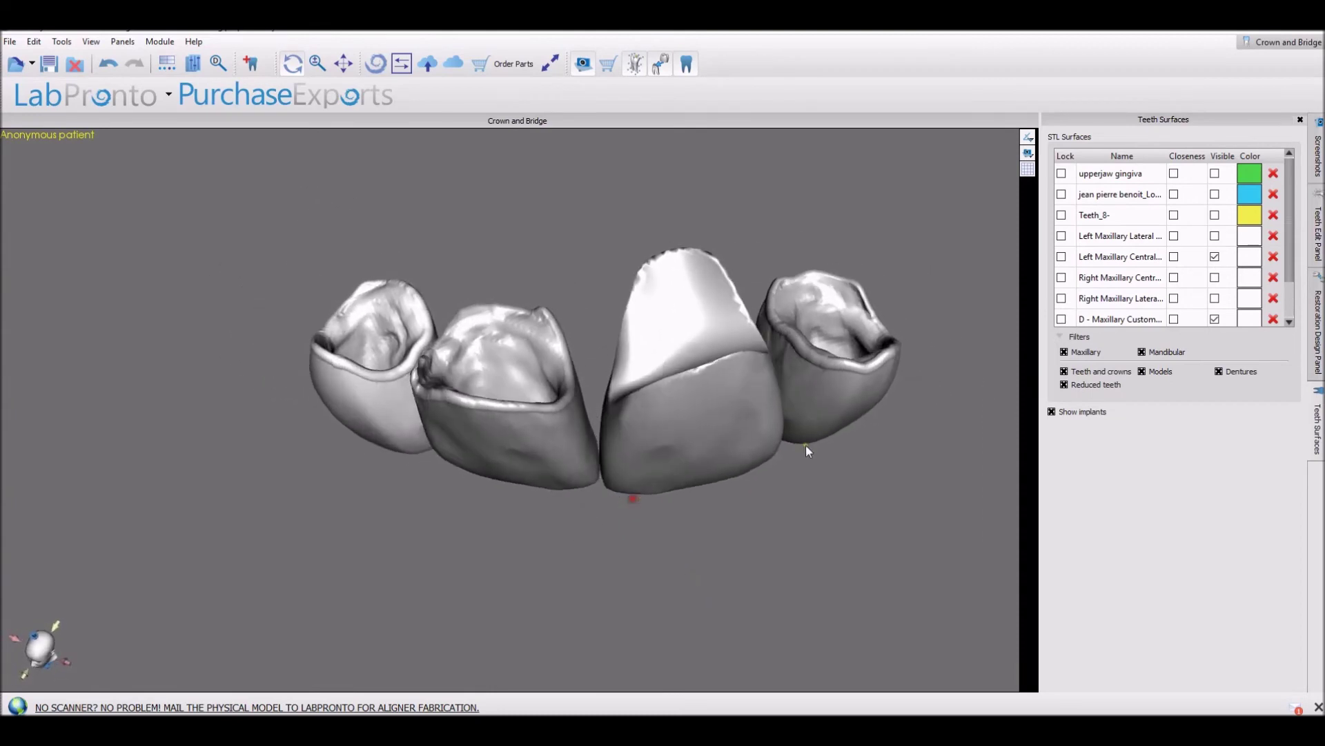
click(1215, 174)
drag(710, 649, 639, 624)
click(1318, 303)
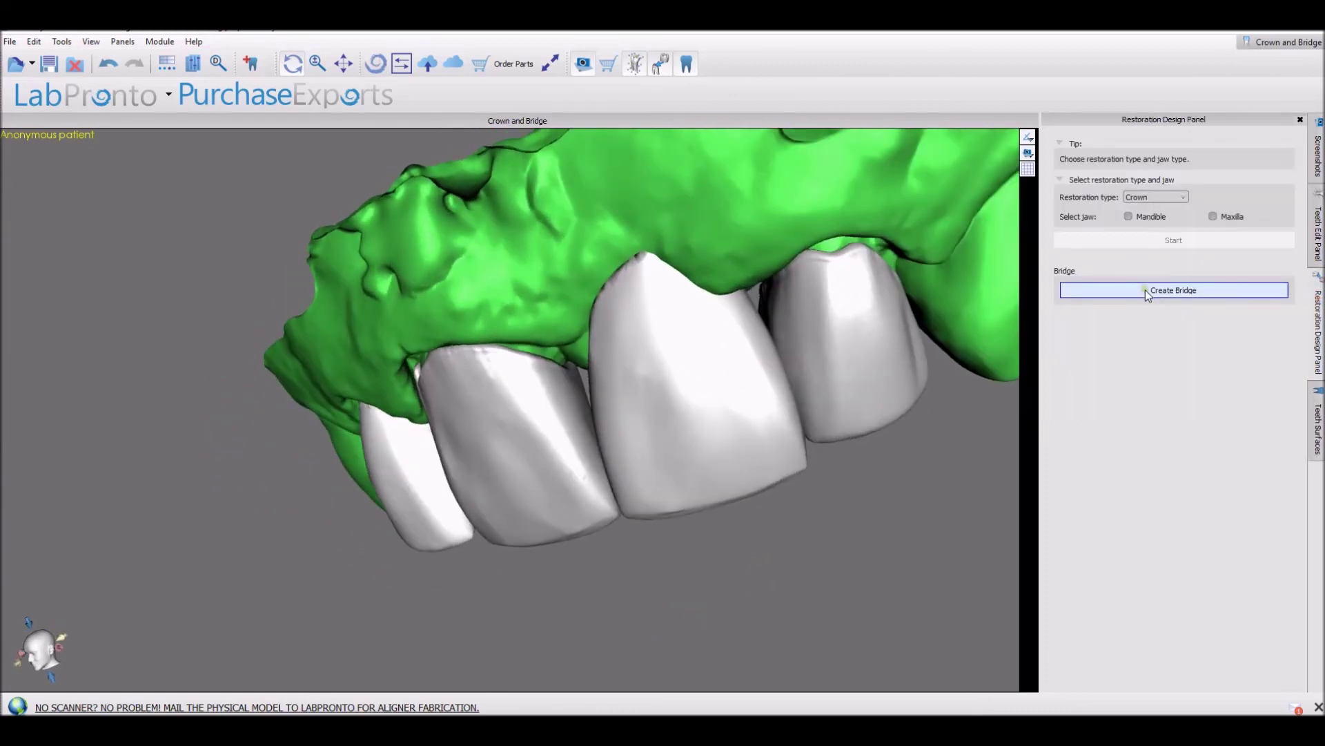
Start a bridge from the four crowns and orbit the jaw to inspect them
drag(549, 615, 586, 656)
drag(284, 539, 352, 426)
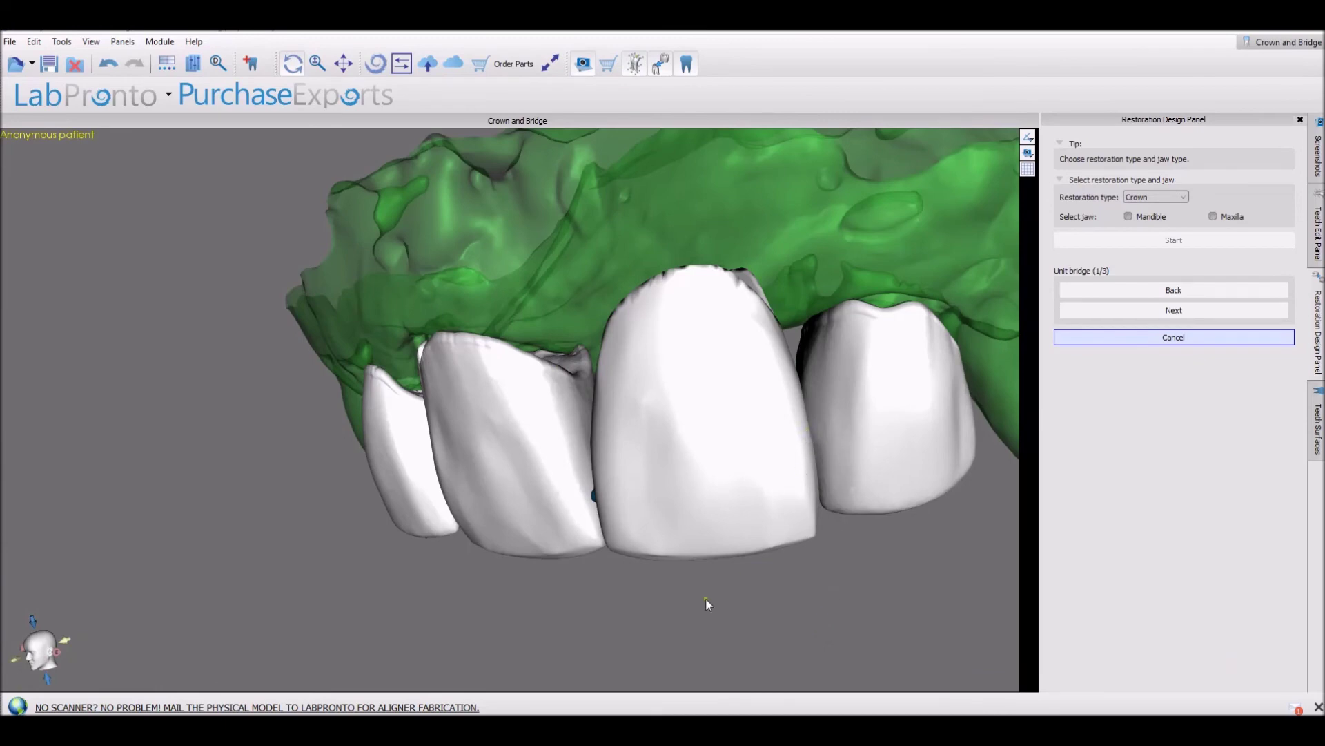
right_drag(535, 613, 497, 646)
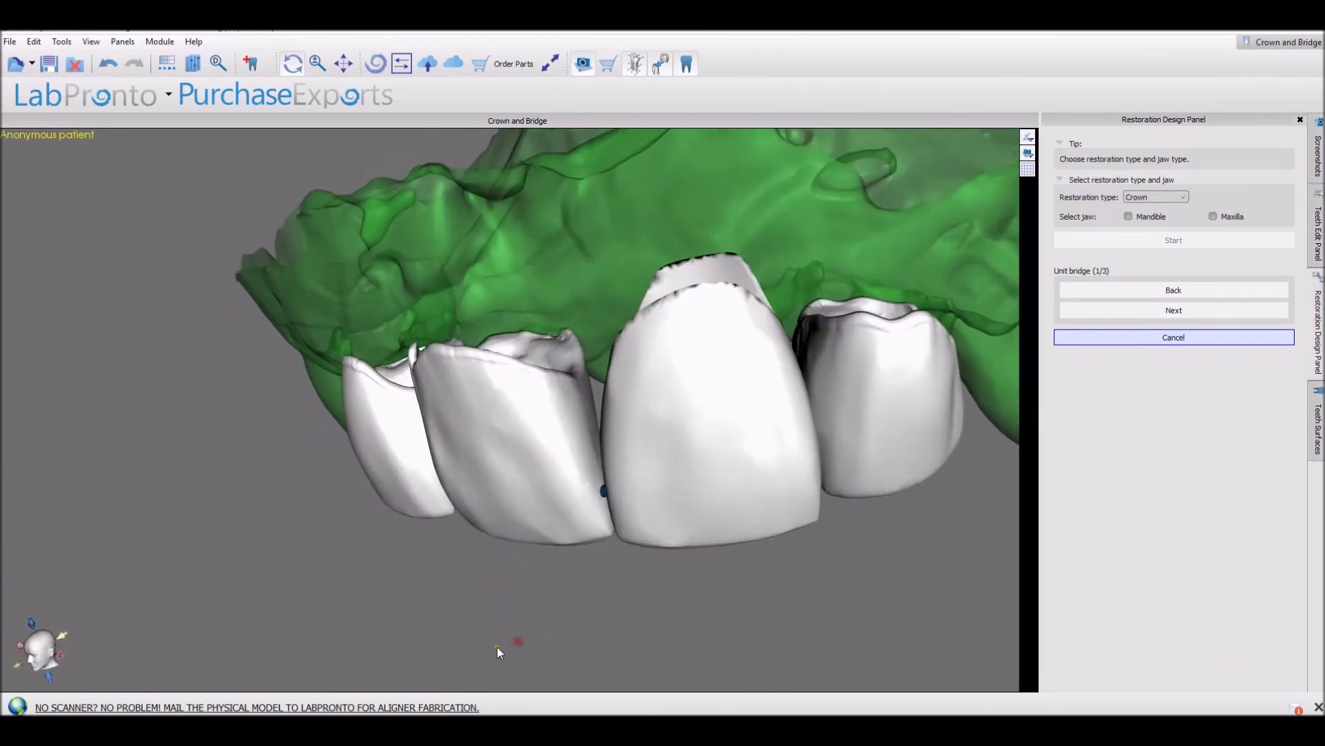
right_drag(206, 509, 253, 419)
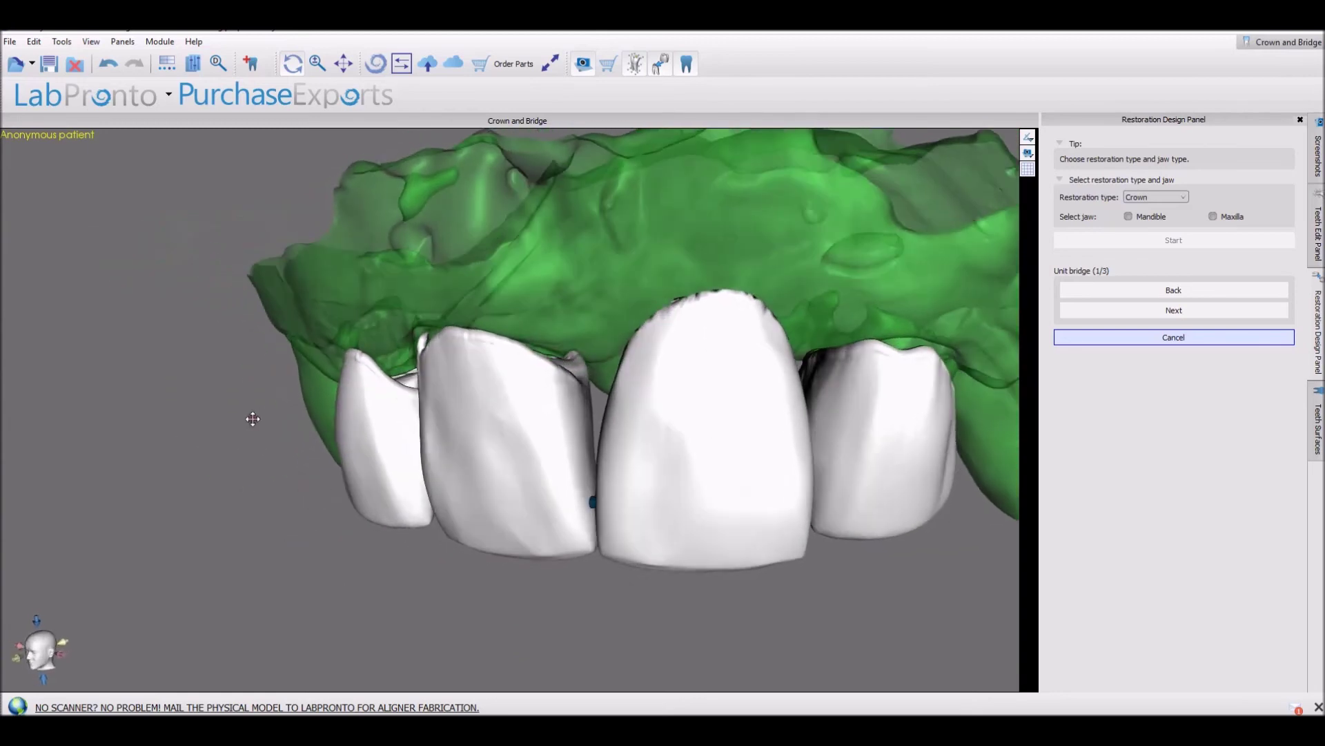
right_drag(312, 631, 449, 609)
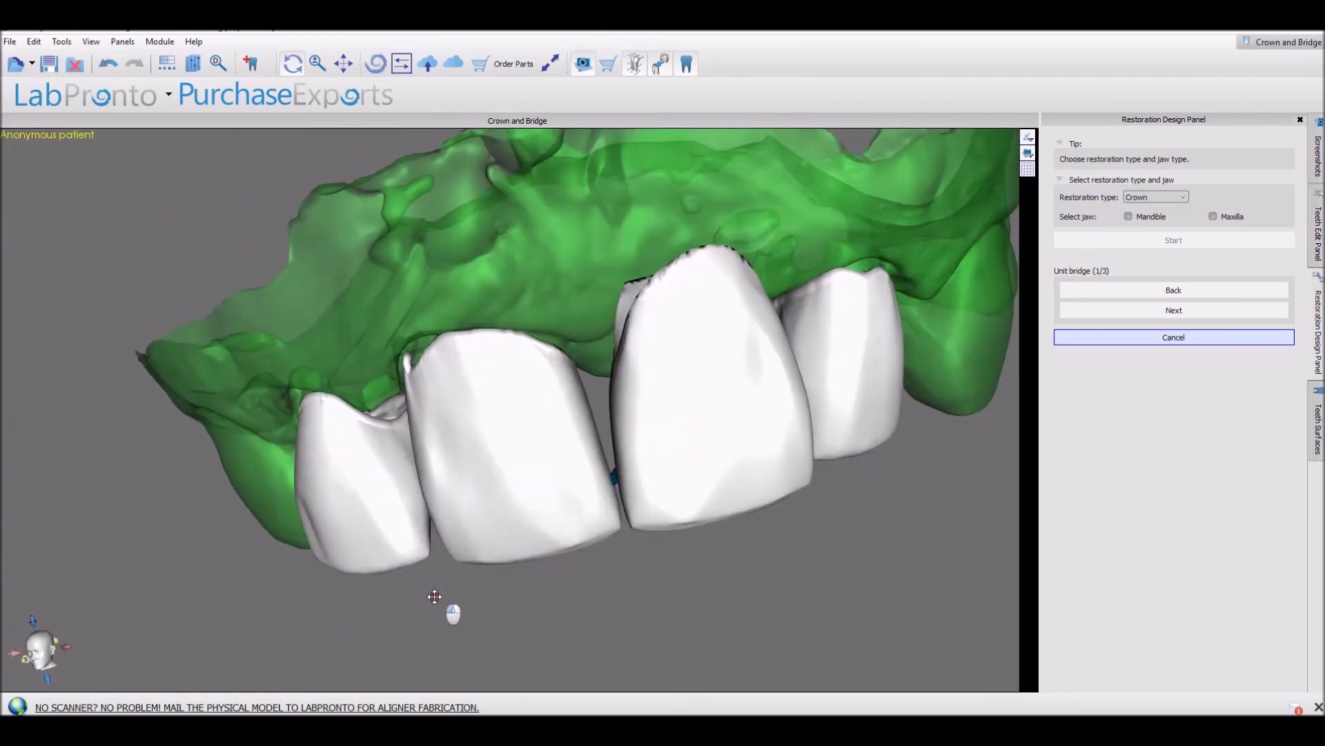
right_drag(148, 509, 698, 633)
Check the central incisor contact and advance to Unit bridge step 2/3 with yellow contact areas
scroll(665, 561, up, 3)
right_drag(665, 560, 636, 527)
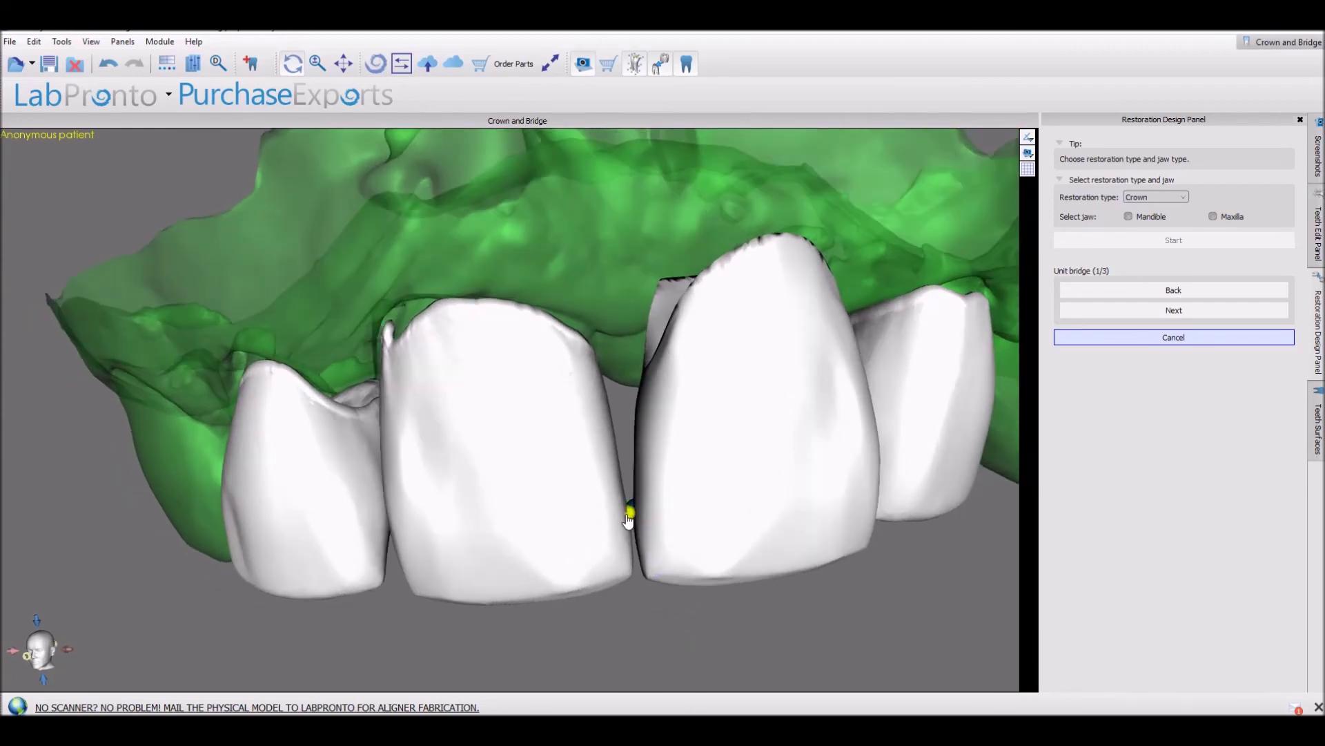
right_drag(117, 533, 99, 565)
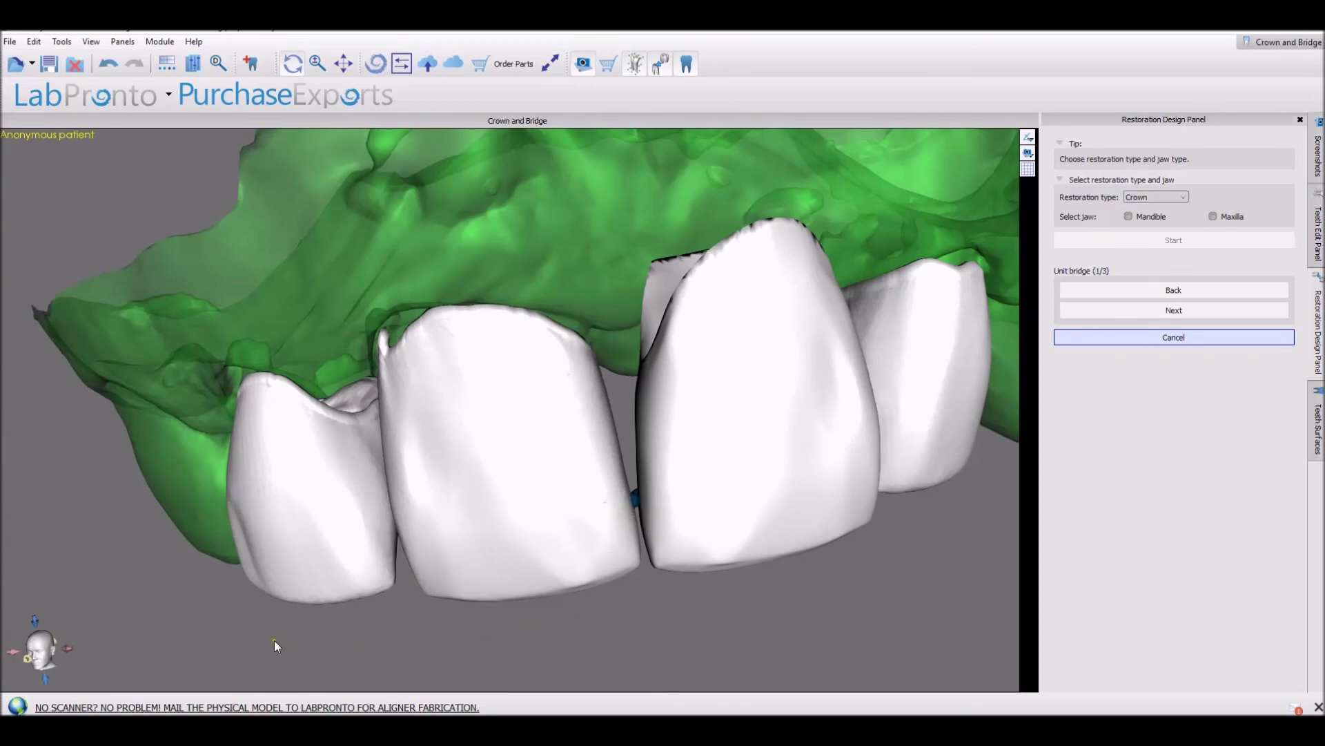
click(1188, 315)
right_drag(891, 564, 814, 524)
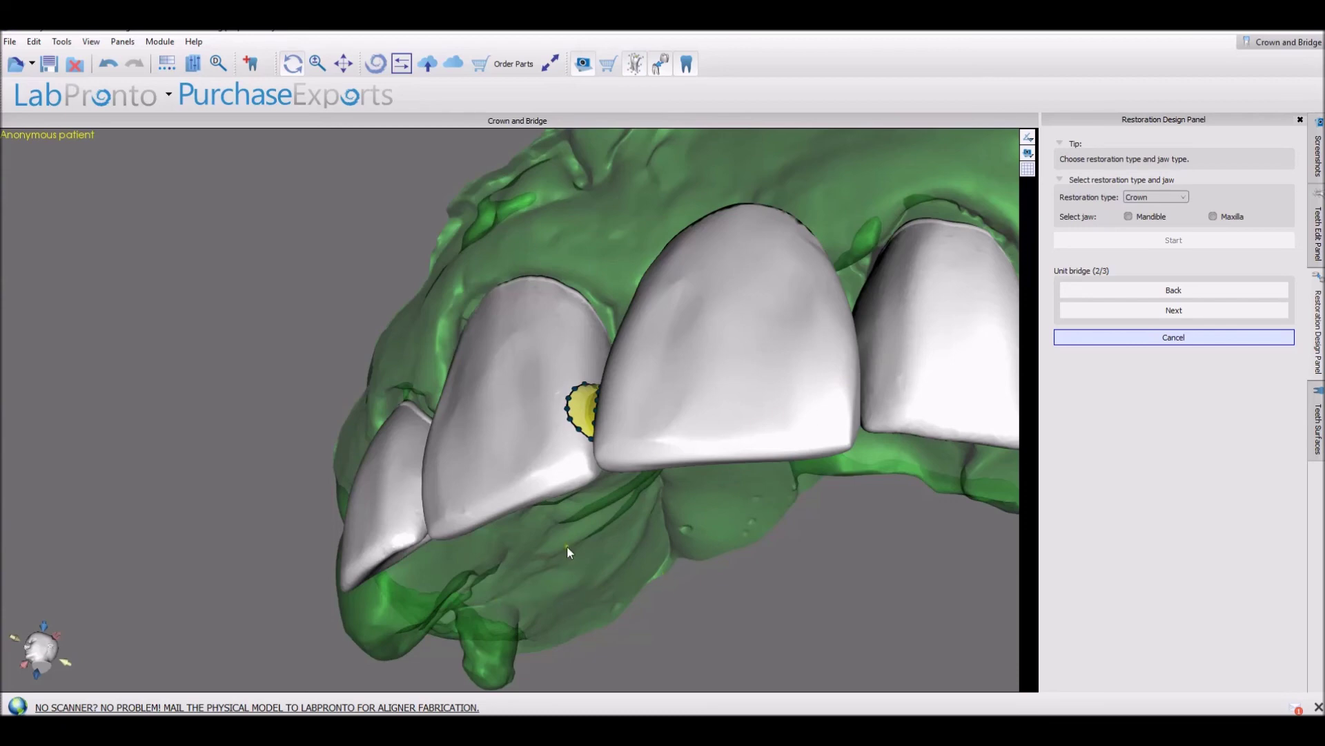
Zoom in on the incisors and widen the central incisor's contact-area outline
right_drag(234, 143, 527, 281)
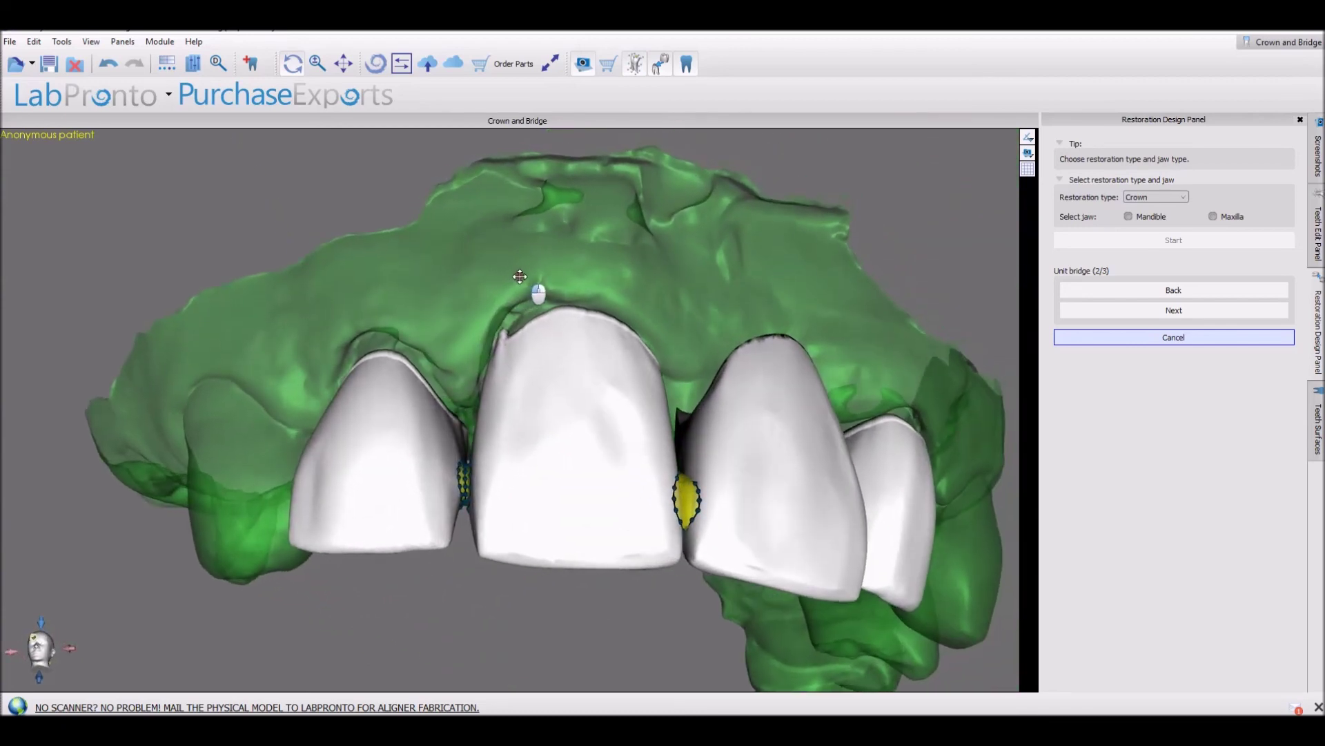
scroll(563, 579, up, 5)
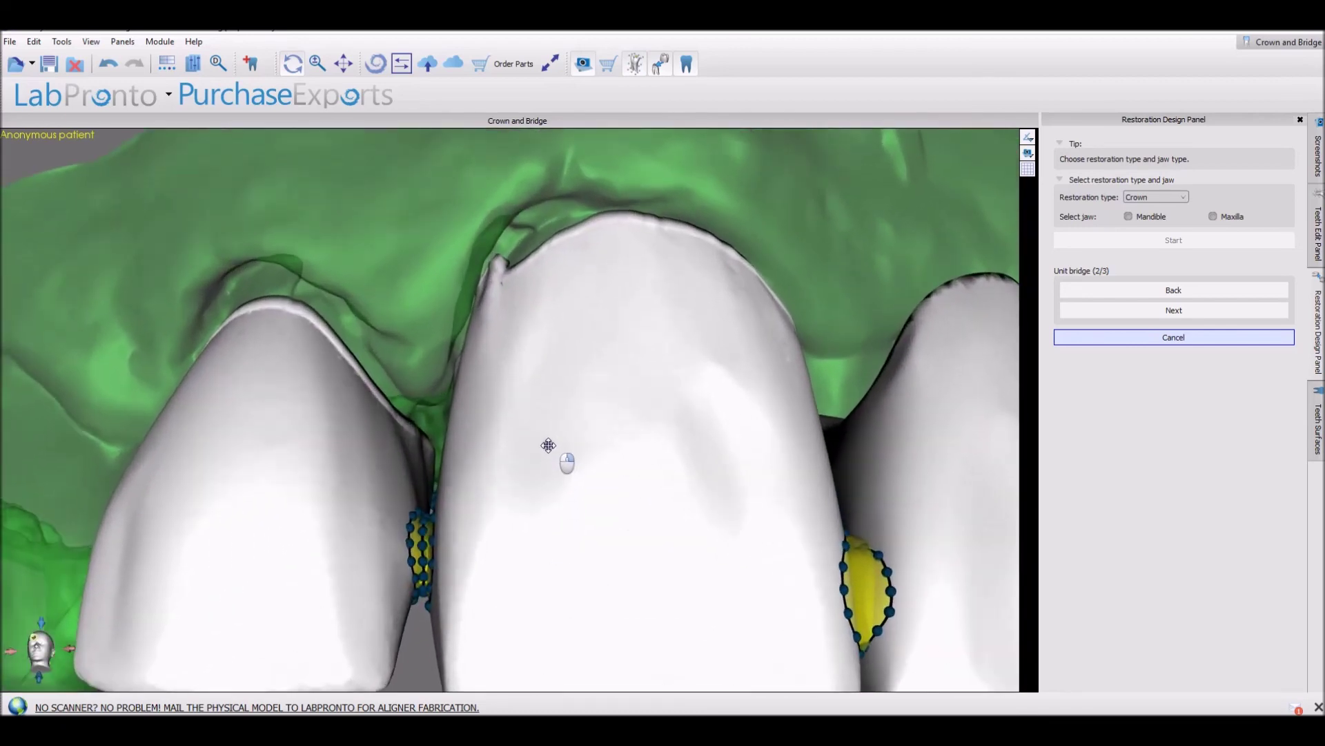
right_drag(566, 495, 557, 562)
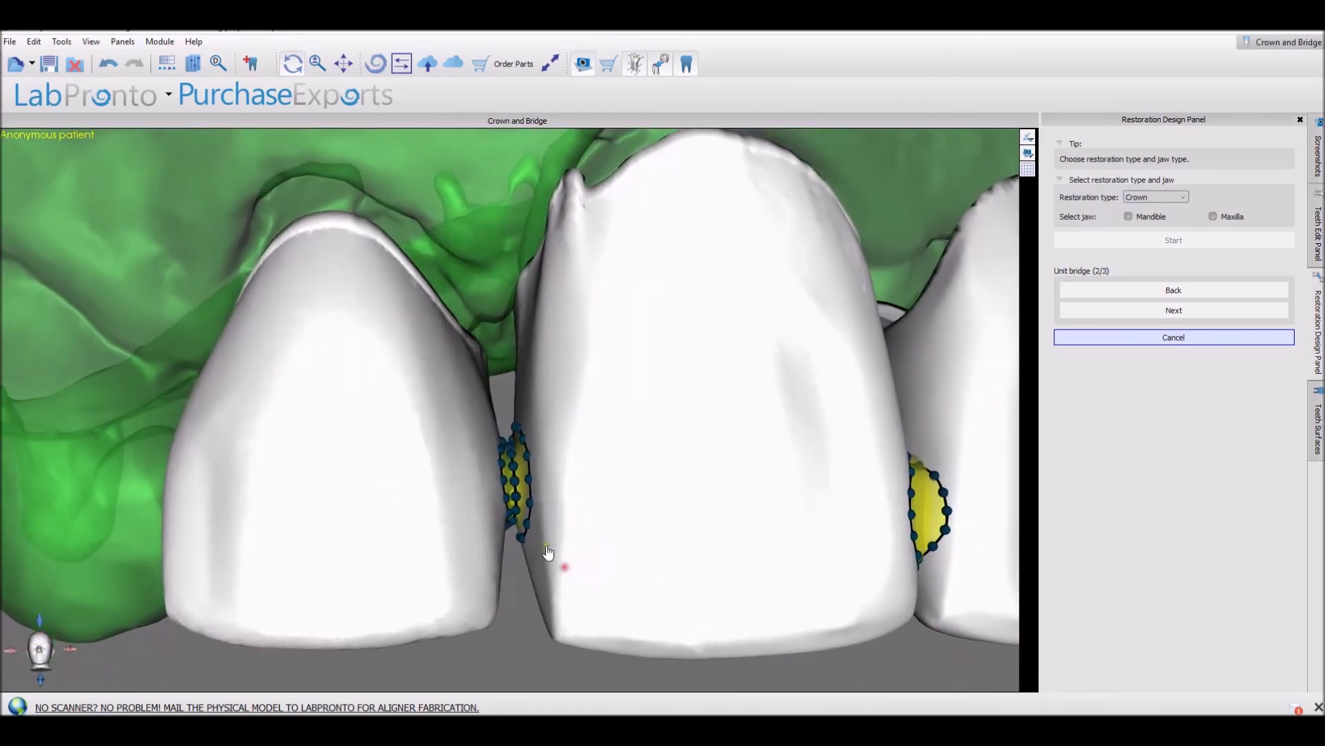
click(529, 535)
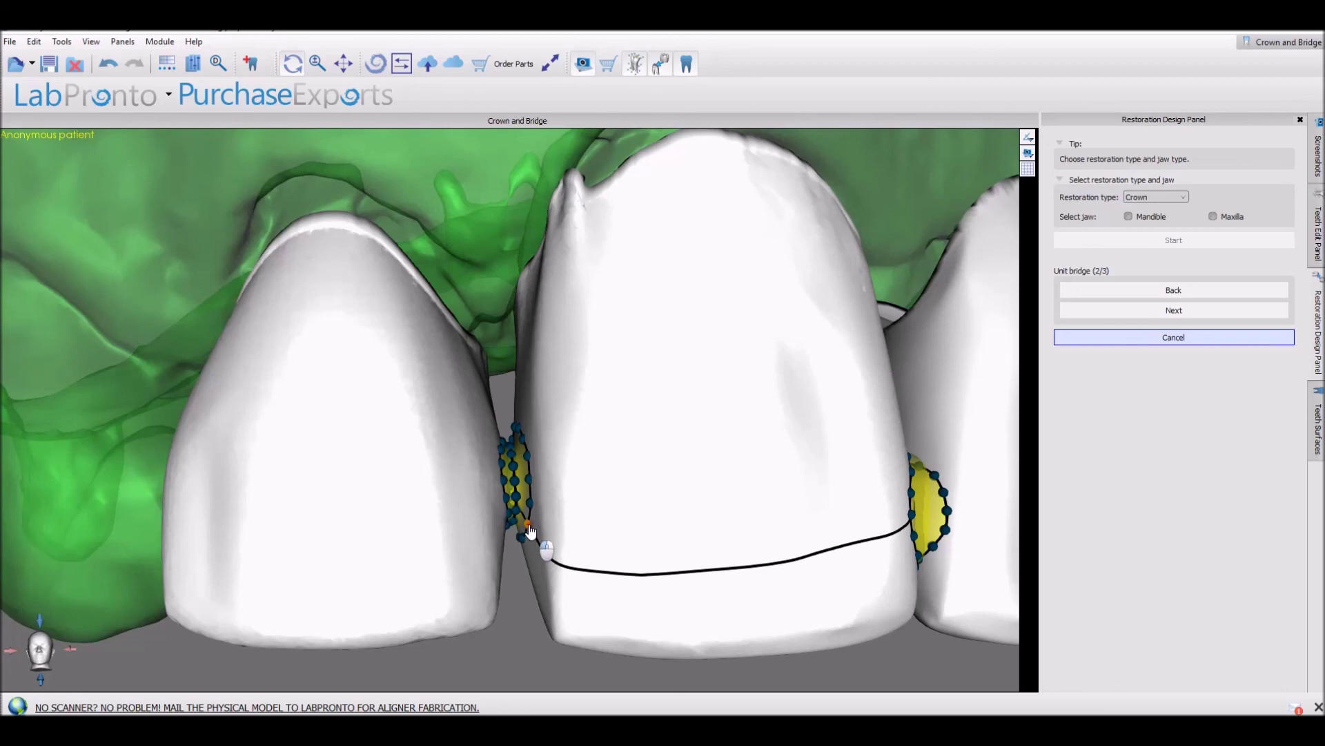
click(529, 532)
drag(528, 532, 534, 531)
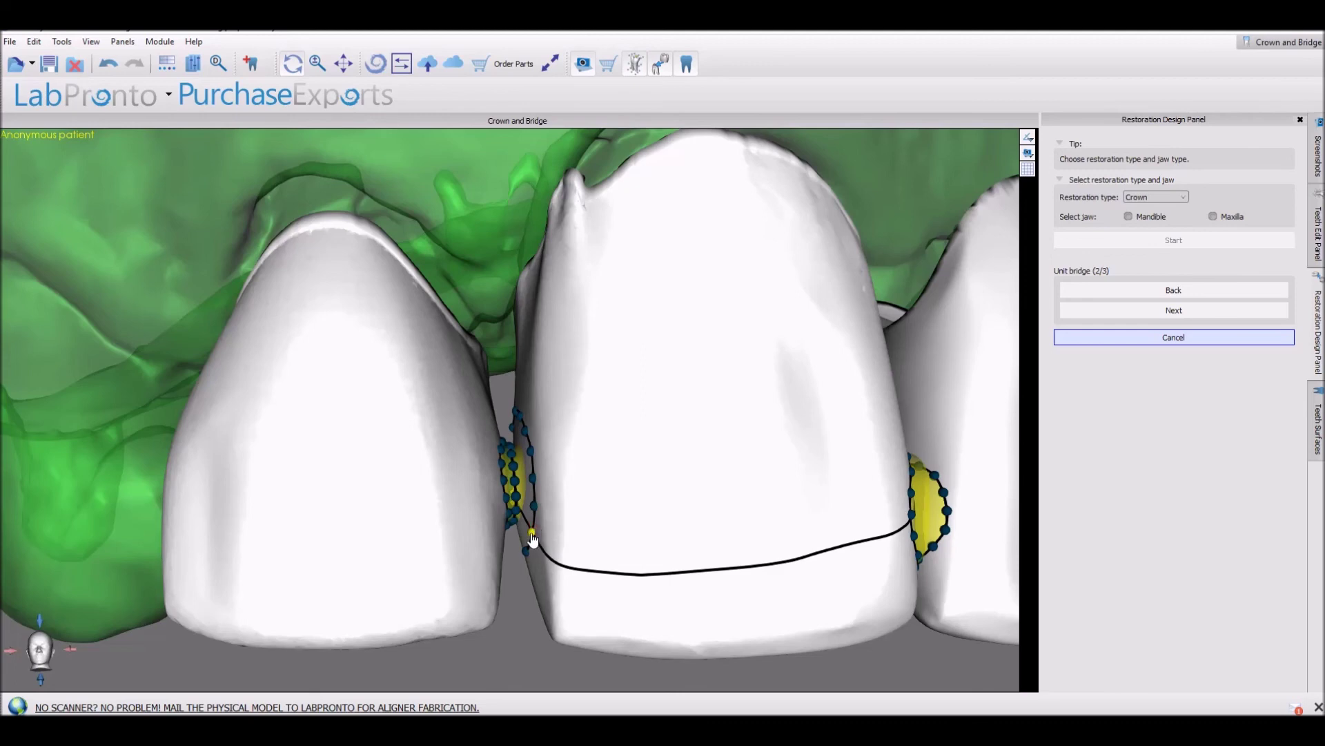
click(531, 532)
click(530, 531)
drag(530, 533, 533, 532)
Enlarge the yellow contact area downward, then generate the unit bridge
click(844, 584)
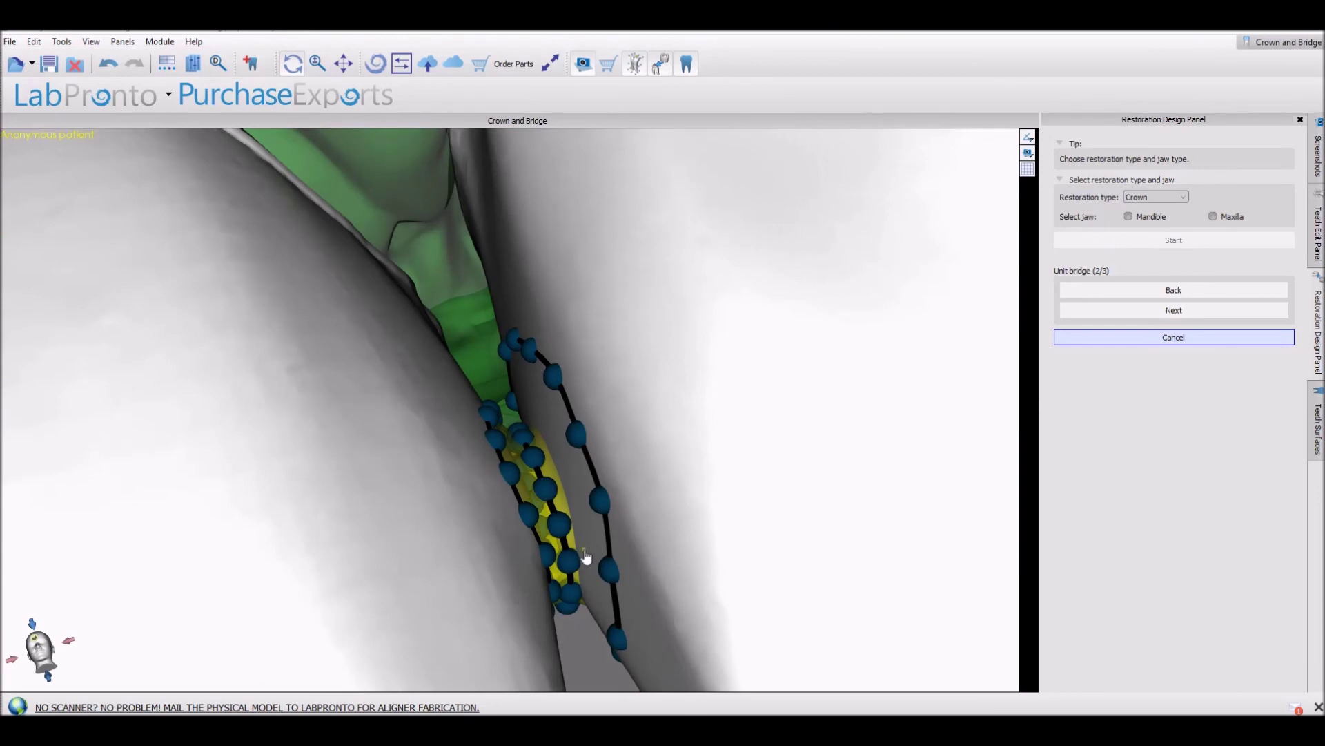
drag(569, 569, 566, 565)
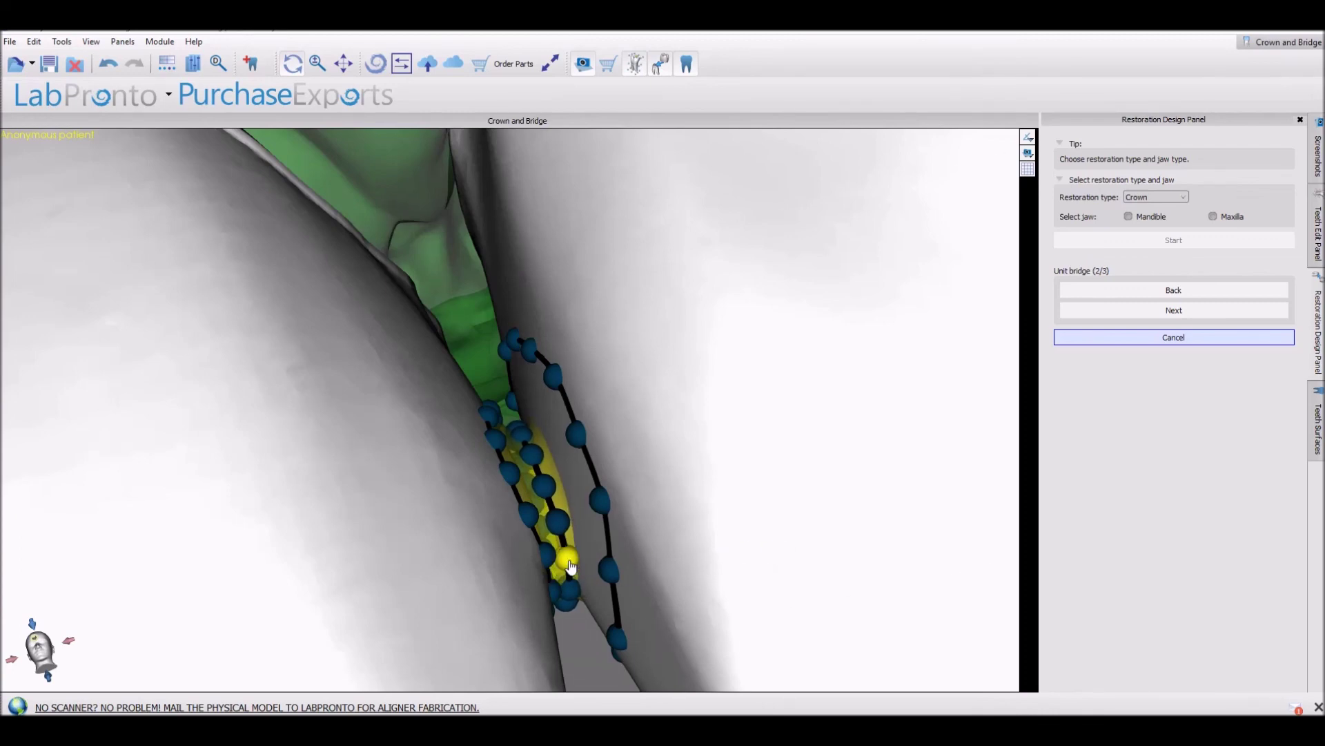
drag(571, 566, 580, 599)
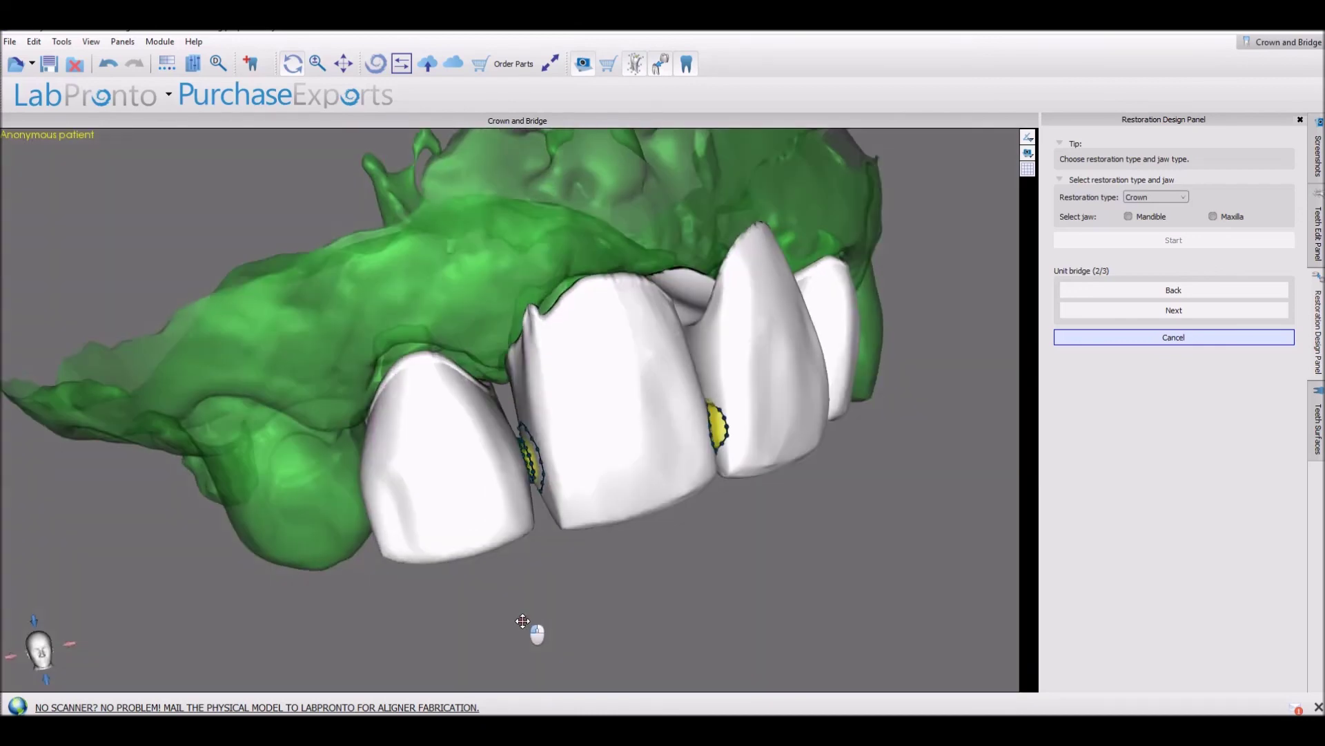
right_drag(527, 627, 597, 587)
scroll(581, 537, up, 2)
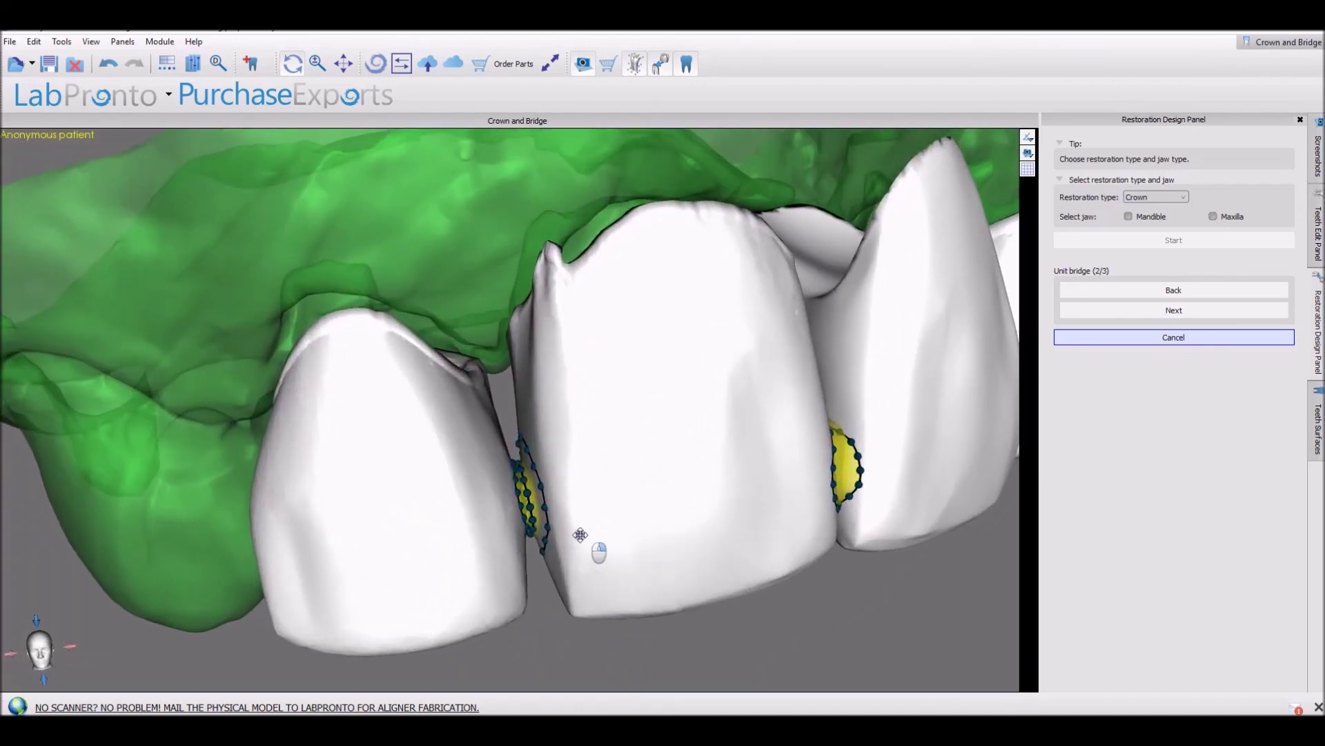
click(1134, 309)
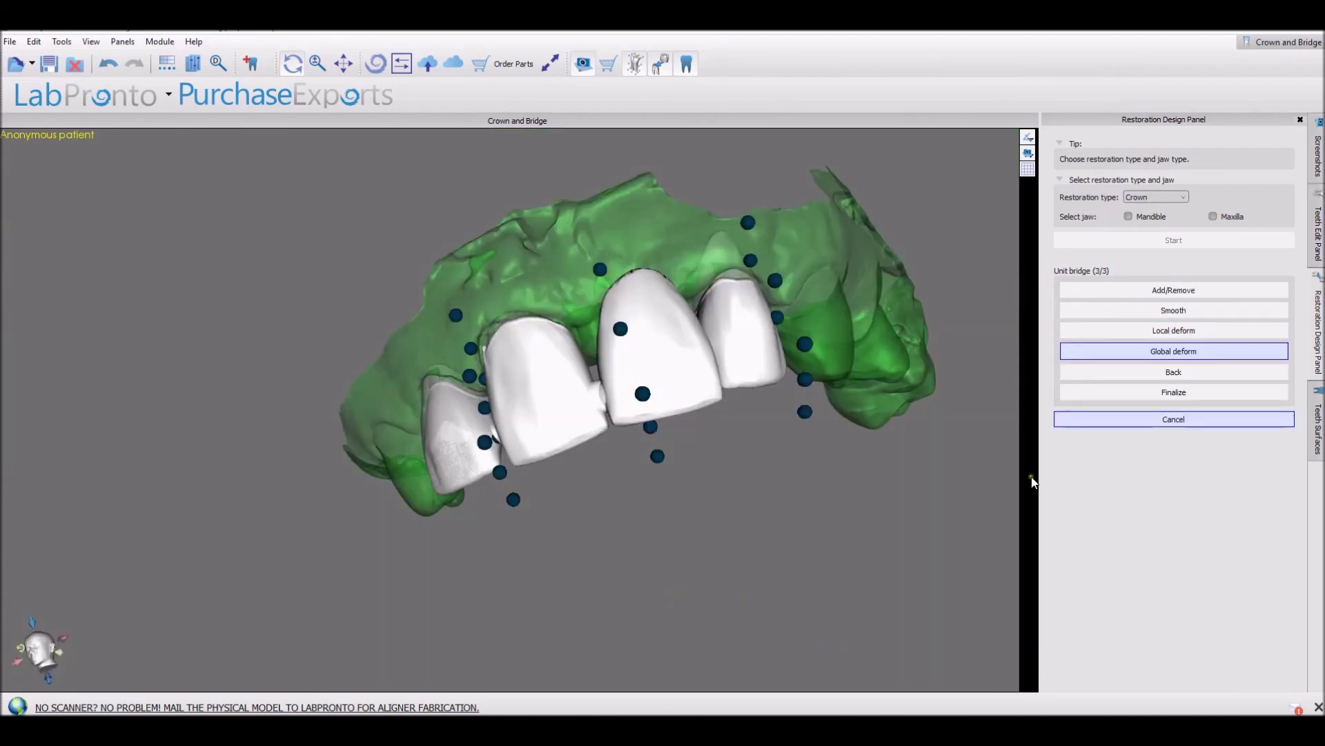
Raise a Global deform control dot to reshape the bridge, check it, and finalize
click(1146, 353)
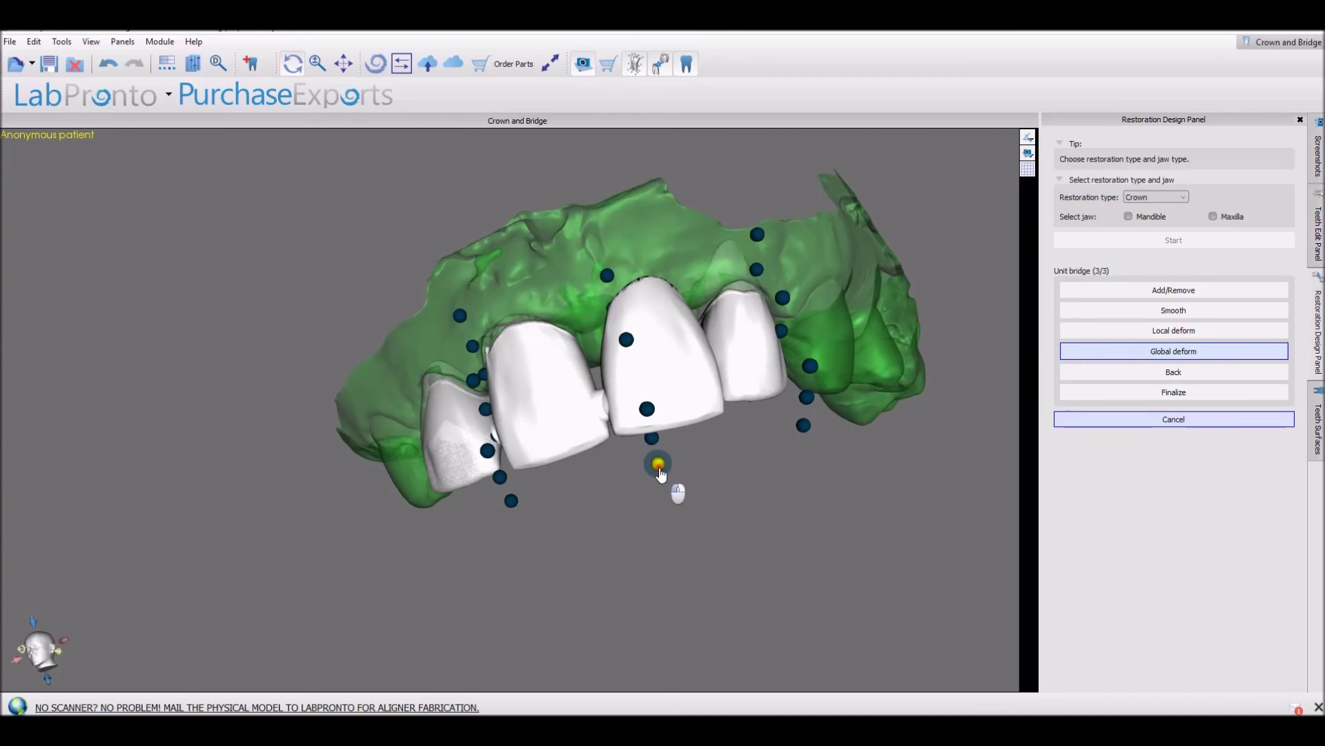
drag(656, 464, 644, 408)
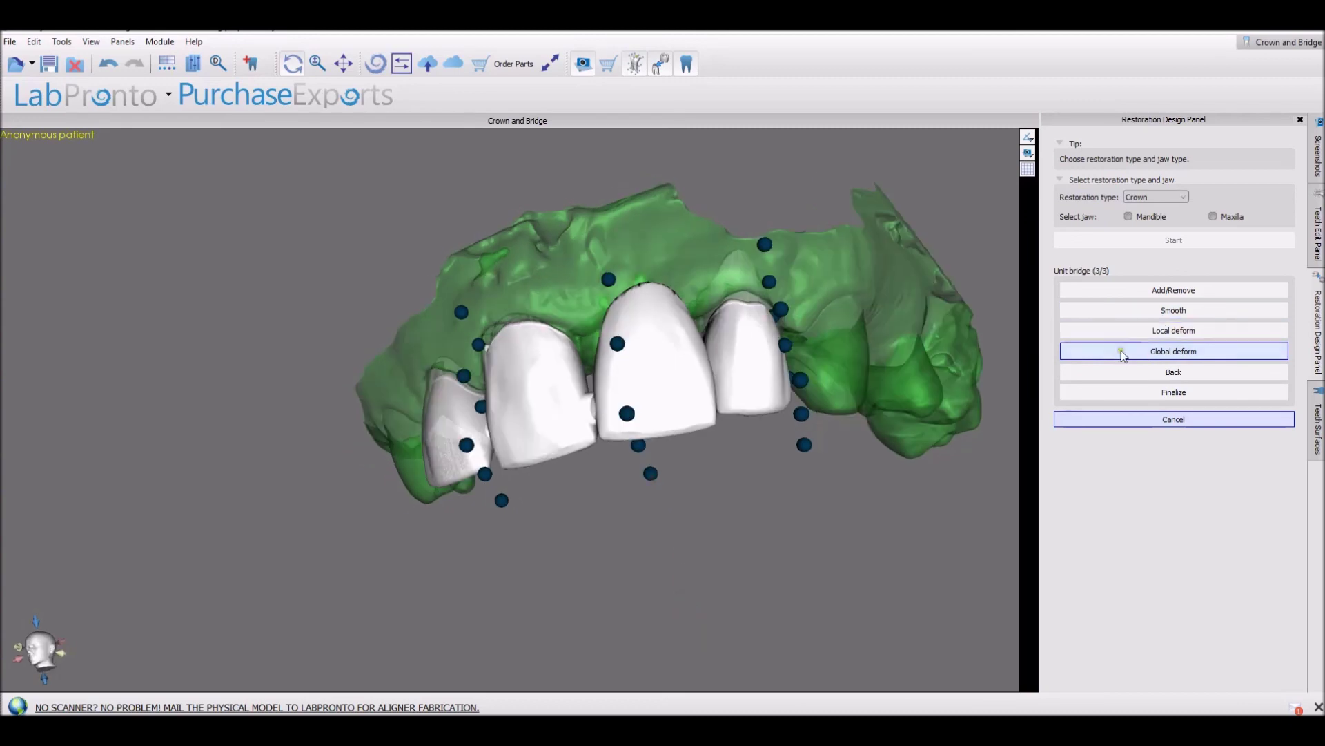
right_drag(967, 504, 573, 516)
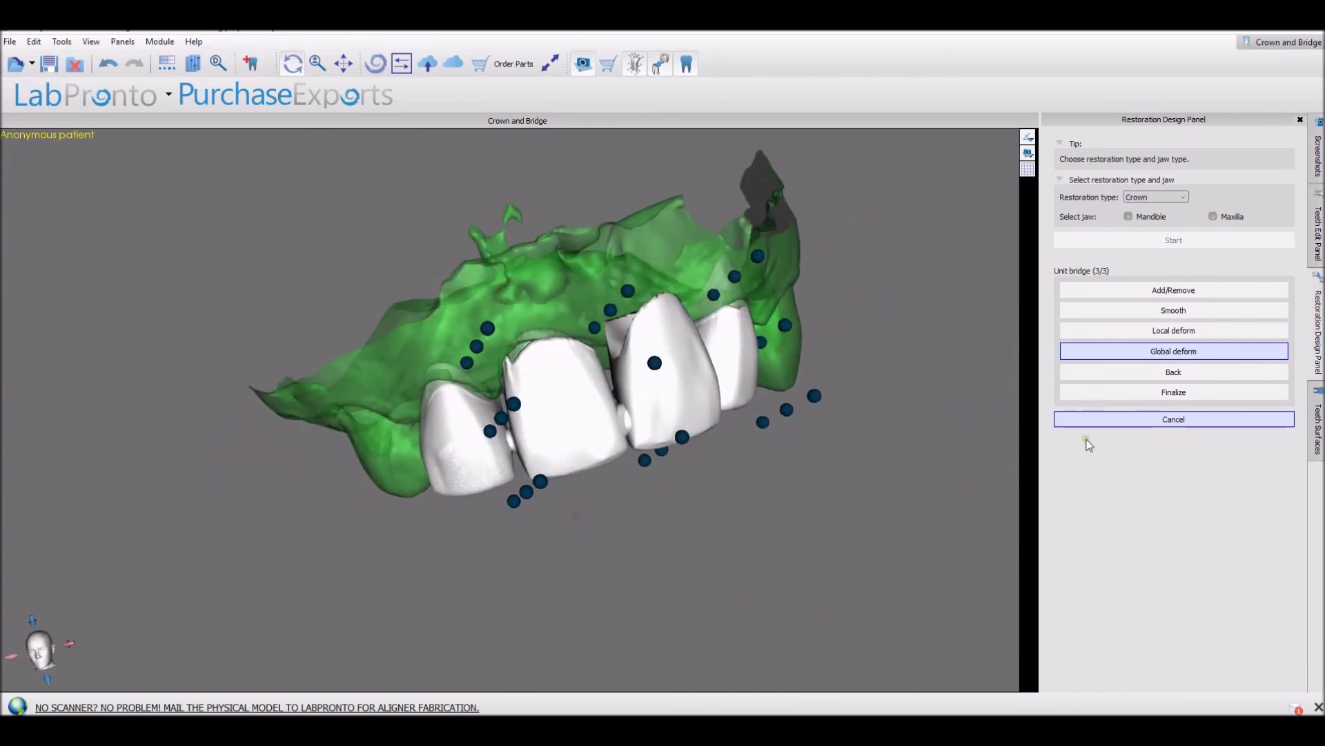
click(1139, 392)
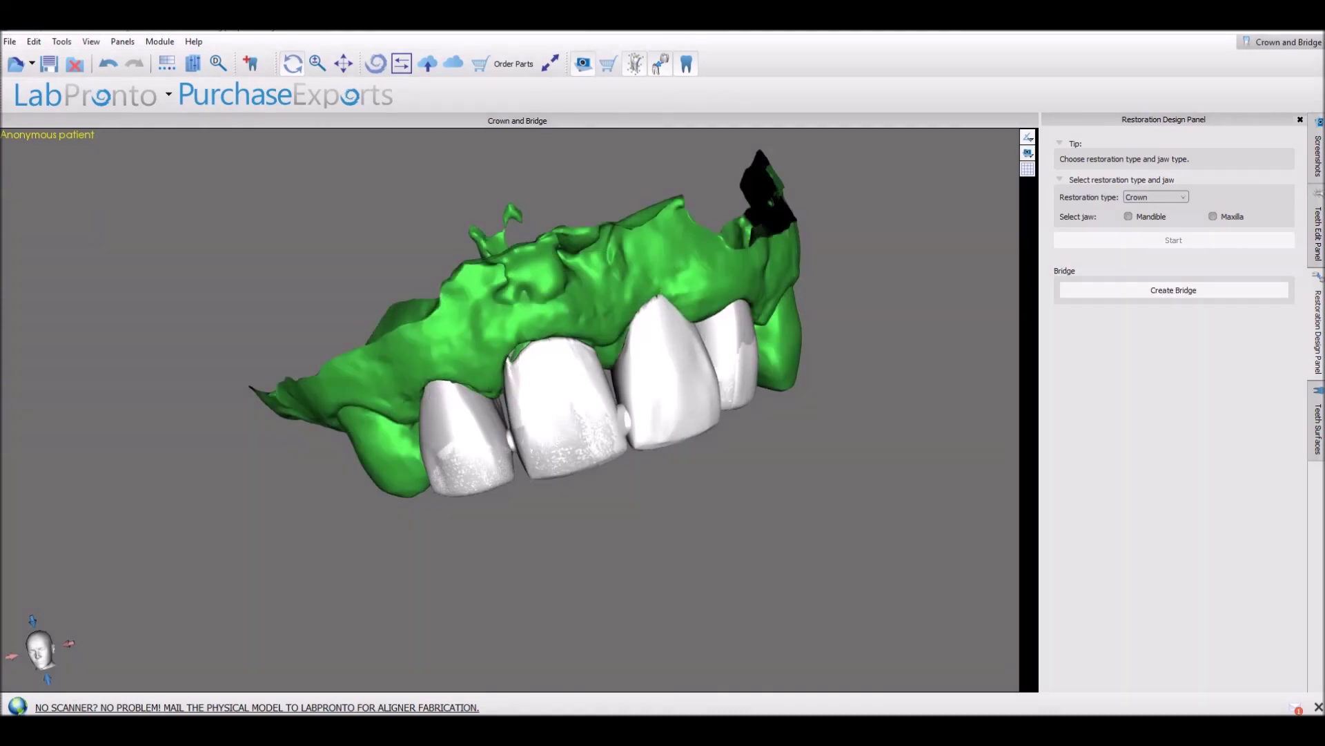
Find the new Bridge entry in Teeth Surfaces and hide the second and third D - Maxillary Custom surfaces
click(1317, 452)
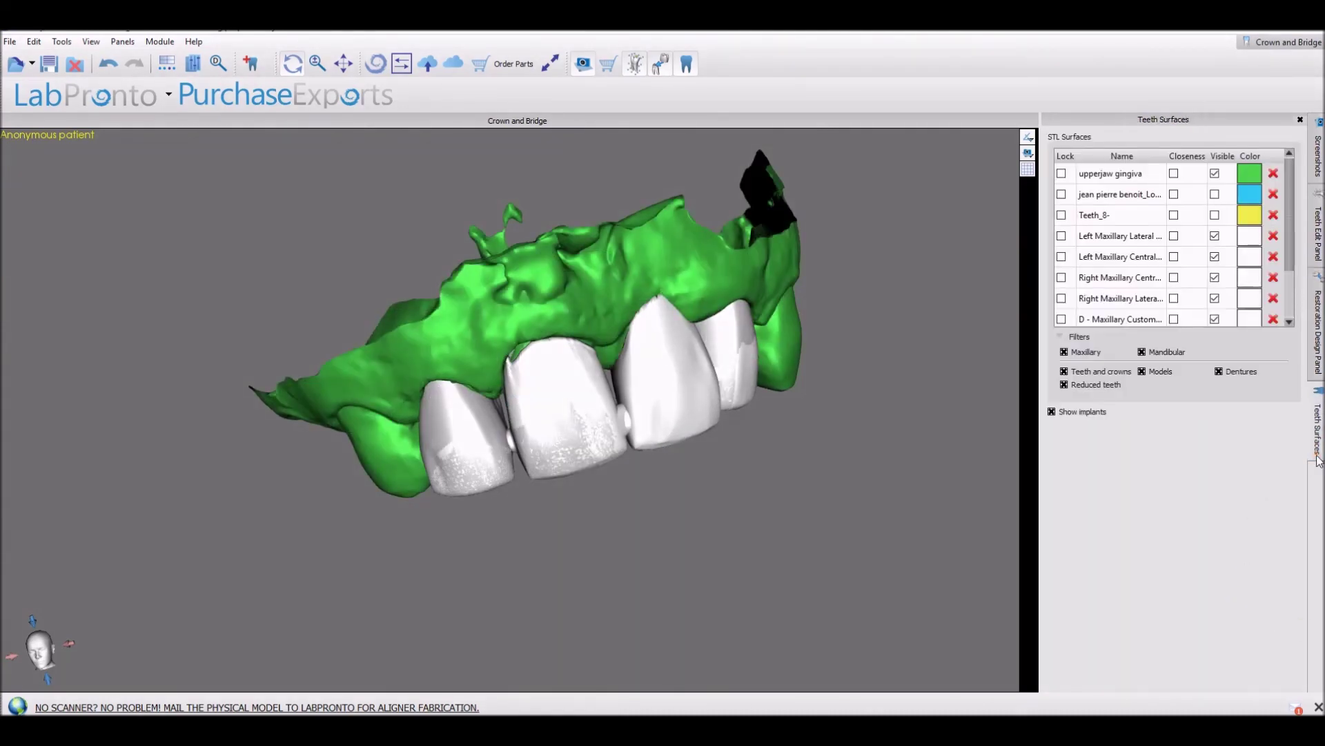
scroll(1197, 255, down, 1)
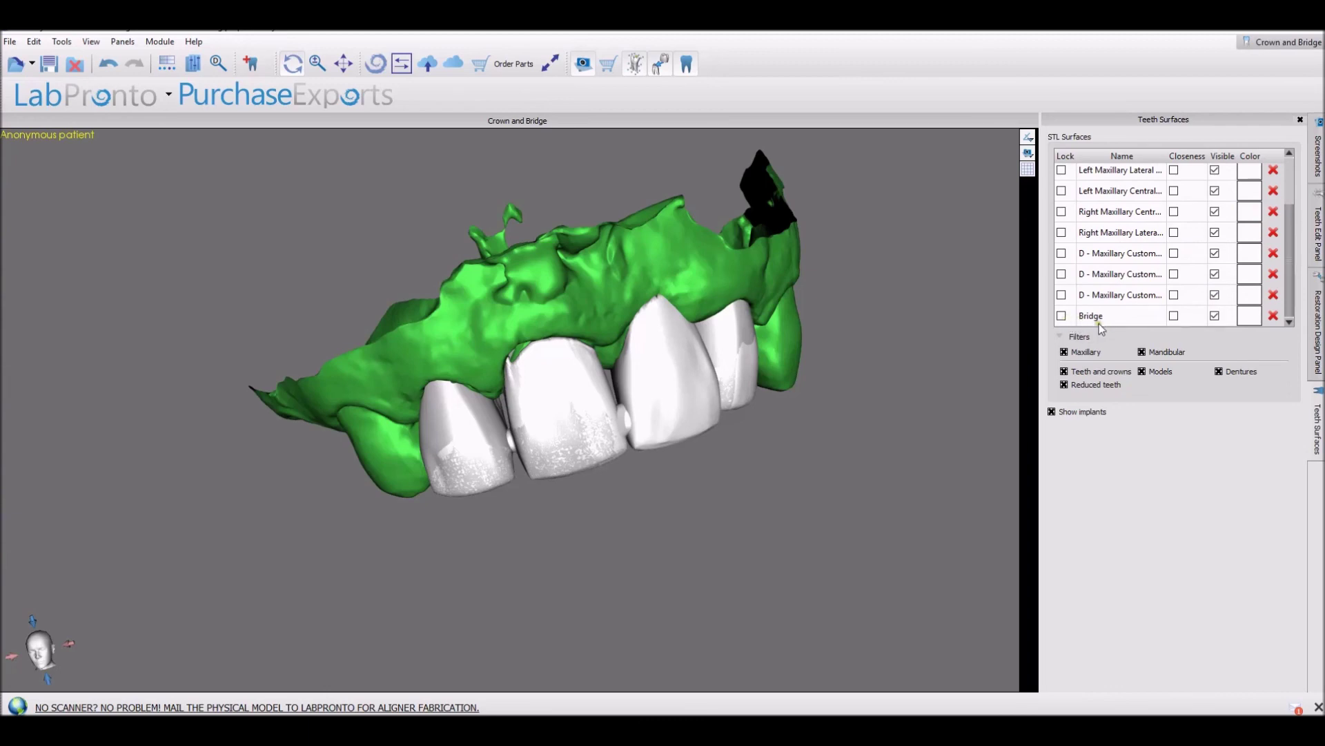
click(1215, 295)
click(1215, 274)
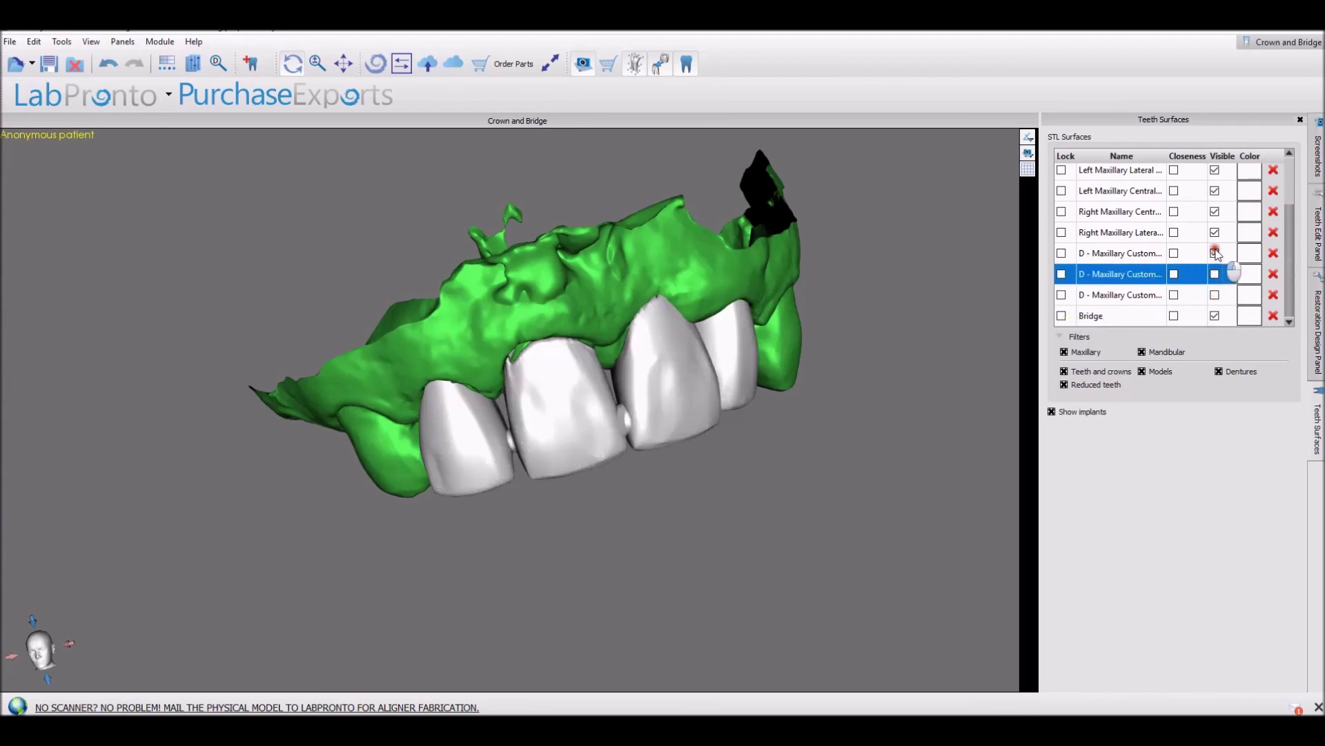